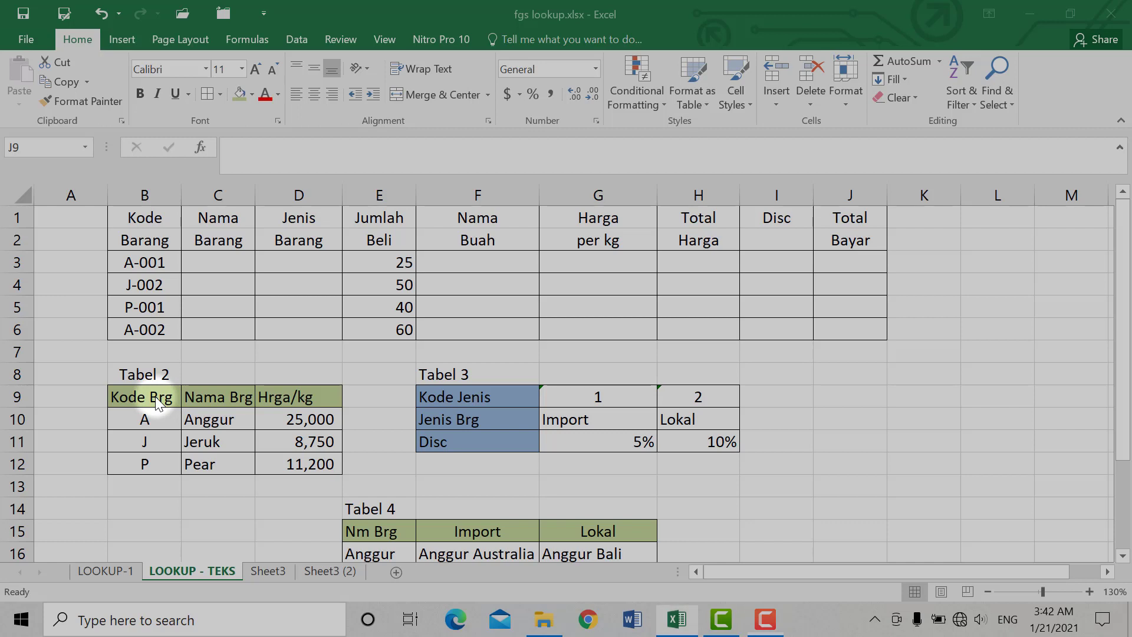
Compare the header row of Tabel 2 (Kode Brg, Nama Brg, Hrga/kg) with the header column of Tabel 3.
{"action": "left_click", "coordinate": [169, 424]}
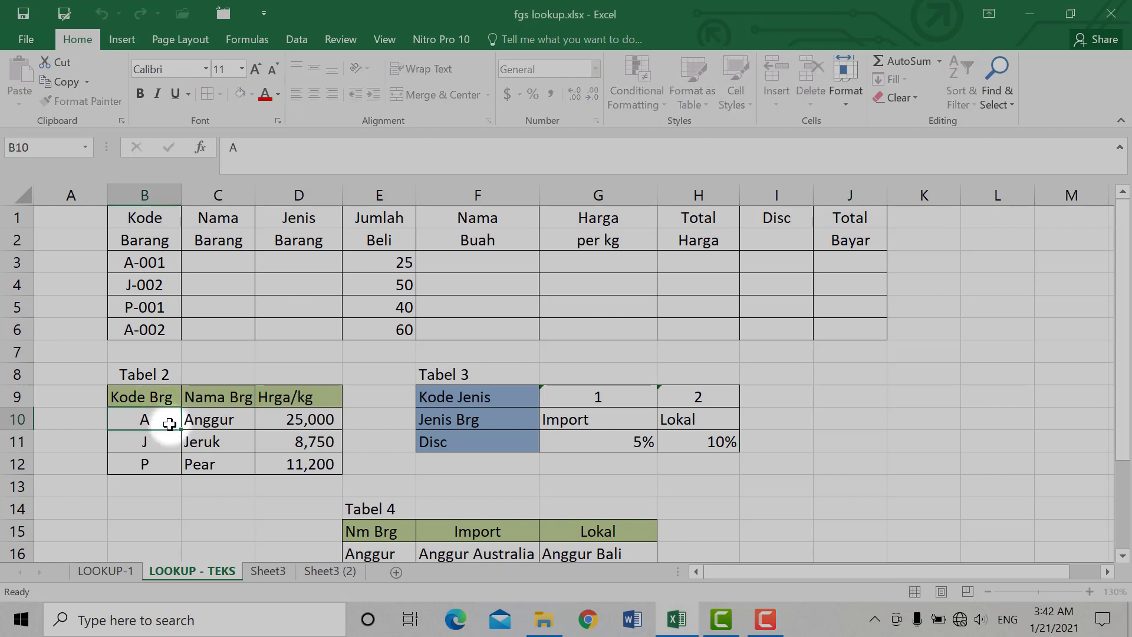
{"action": "left_click", "coordinate": [158, 393]}
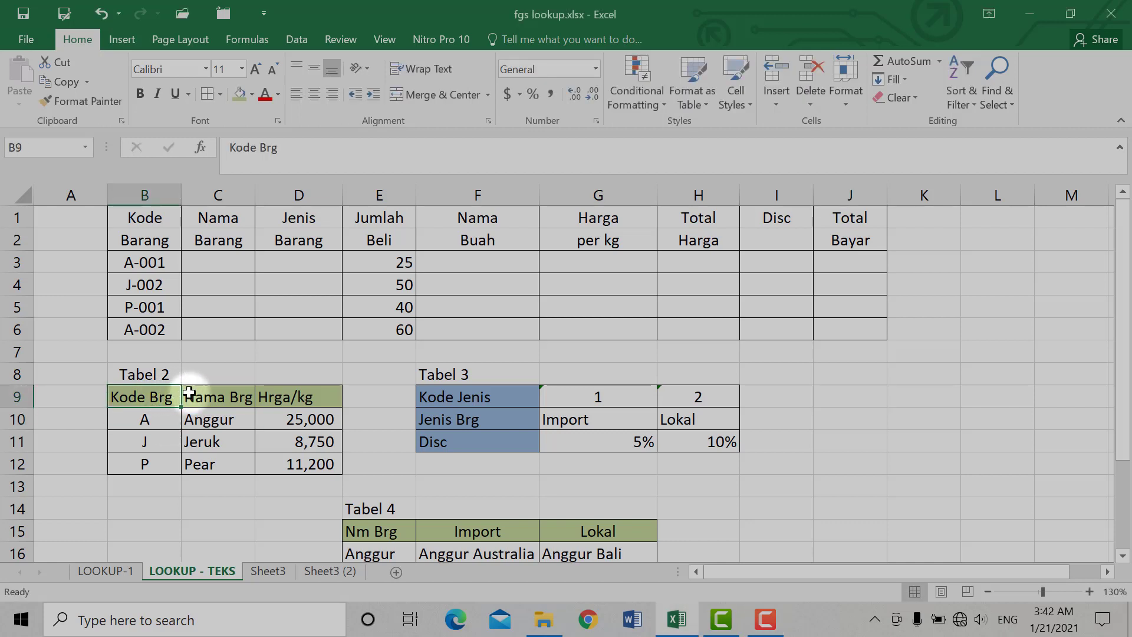
{"action": "left_click", "coordinate": [261, 435]}
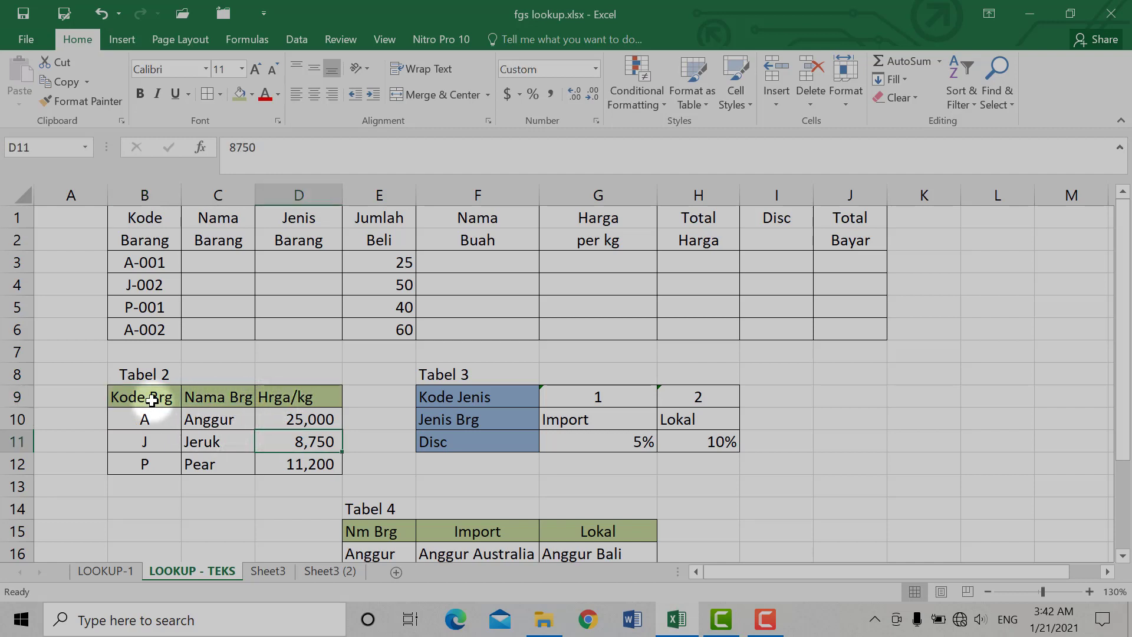
{"action": "left_click_drag", "start_coordinate": [152, 400], "coordinate": [309, 397]}
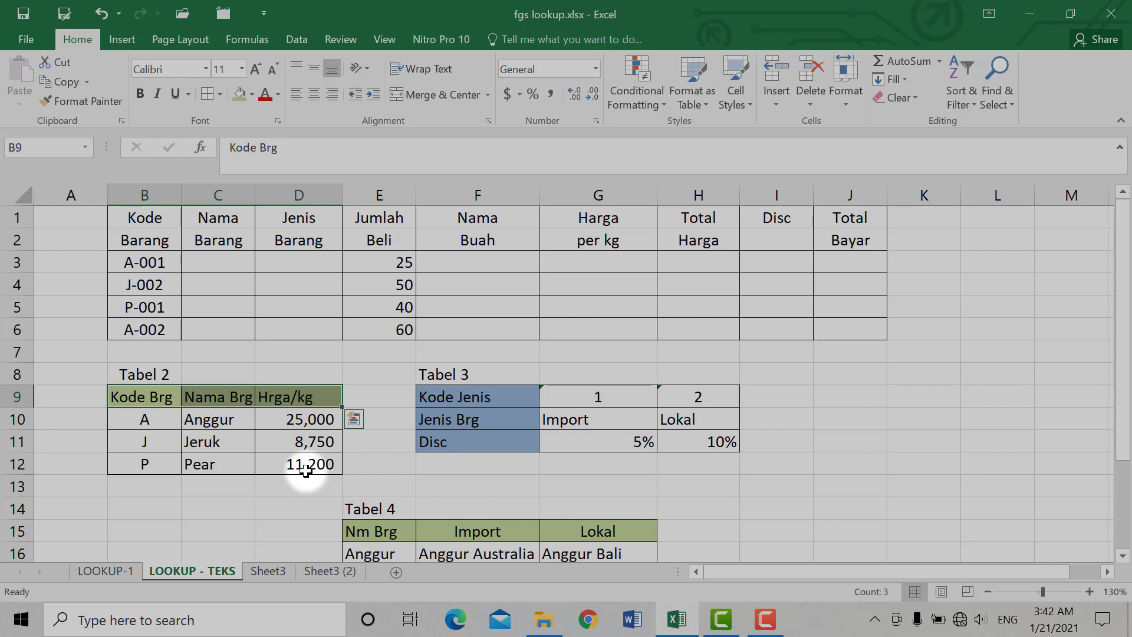
{"action": "left_click", "coordinate": [453, 399]}
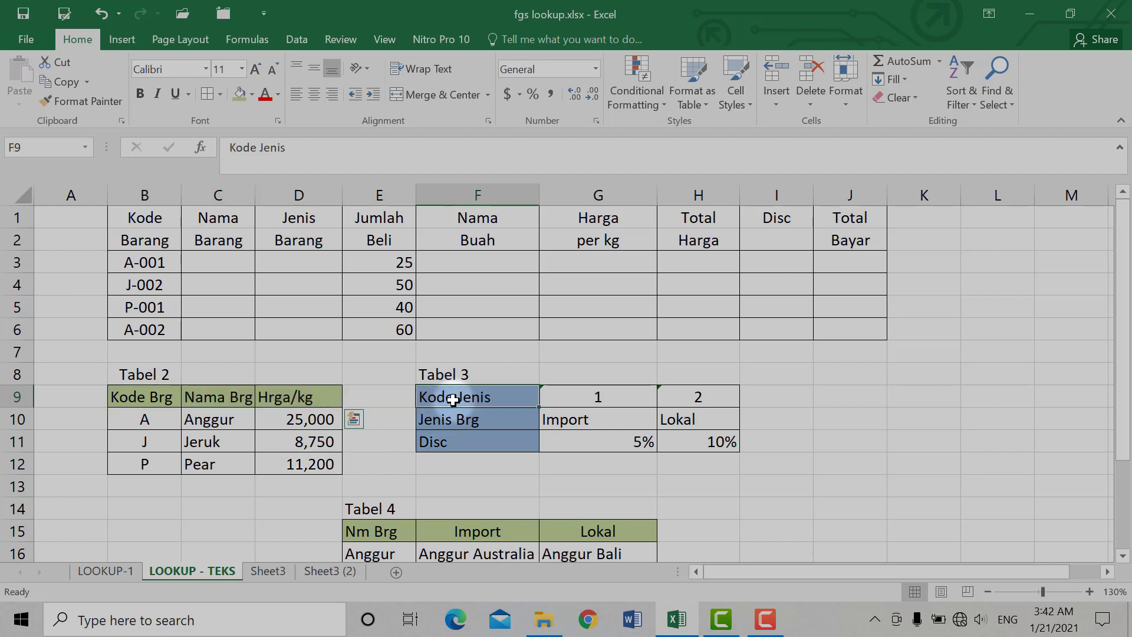
{"action": "left_click_drag", "start_coordinate": [453, 400], "coordinate": [457, 450]}
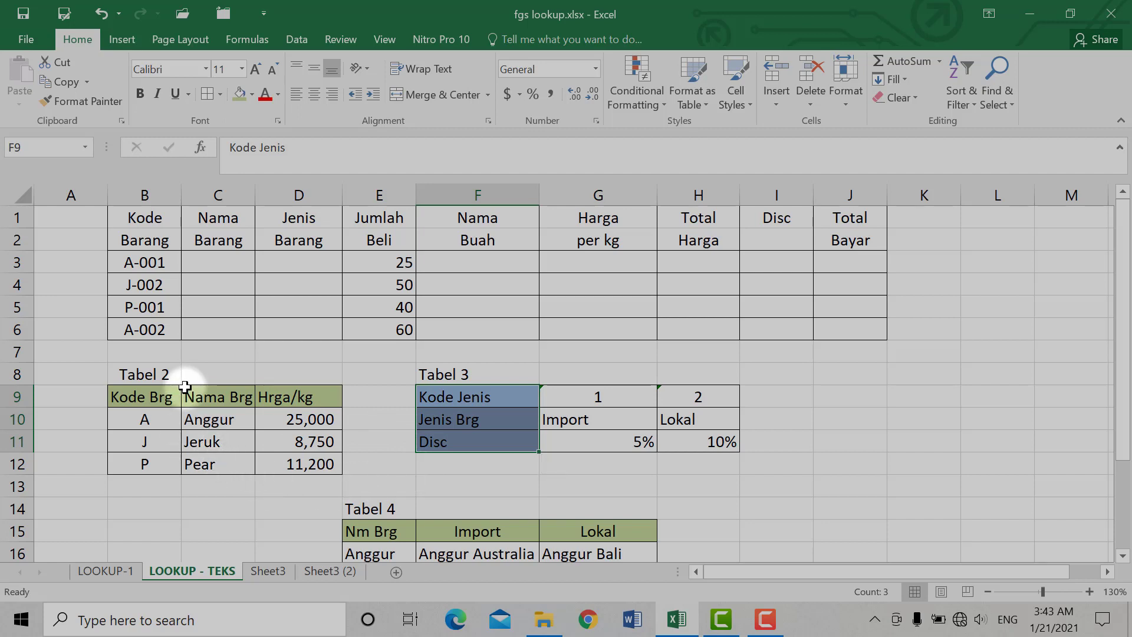
Review the main table's area C3:J6 and the reference tables Tabel 2, Tabel 3 and Tabel 4.
{"action": "left_click", "coordinate": [223, 261]}
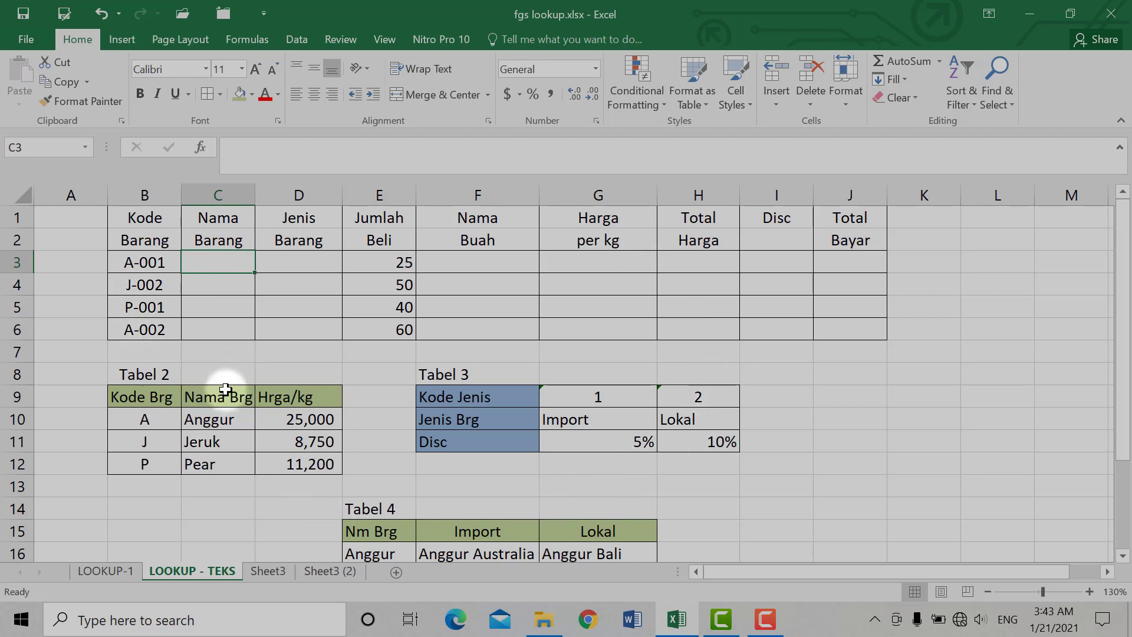
{"action": "left_click_drag", "start_coordinate": [222, 261], "coordinate": [849, 327]}
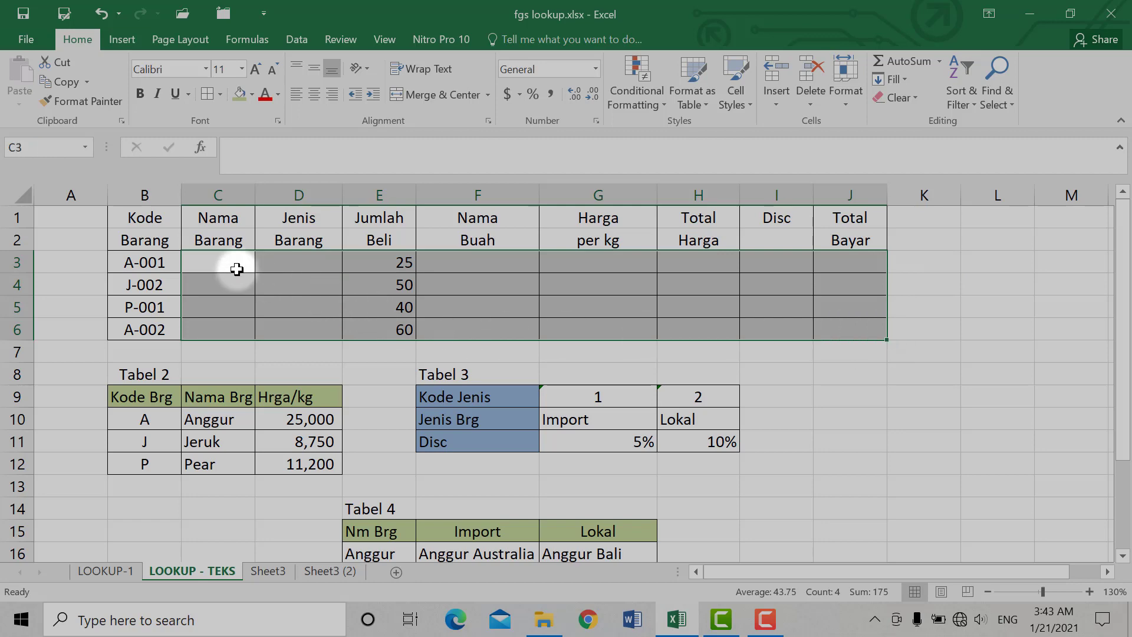
{"action": "scroll", "coordinate": [271, 348], "scroll_direction": "down", "scroll_amount": 2}
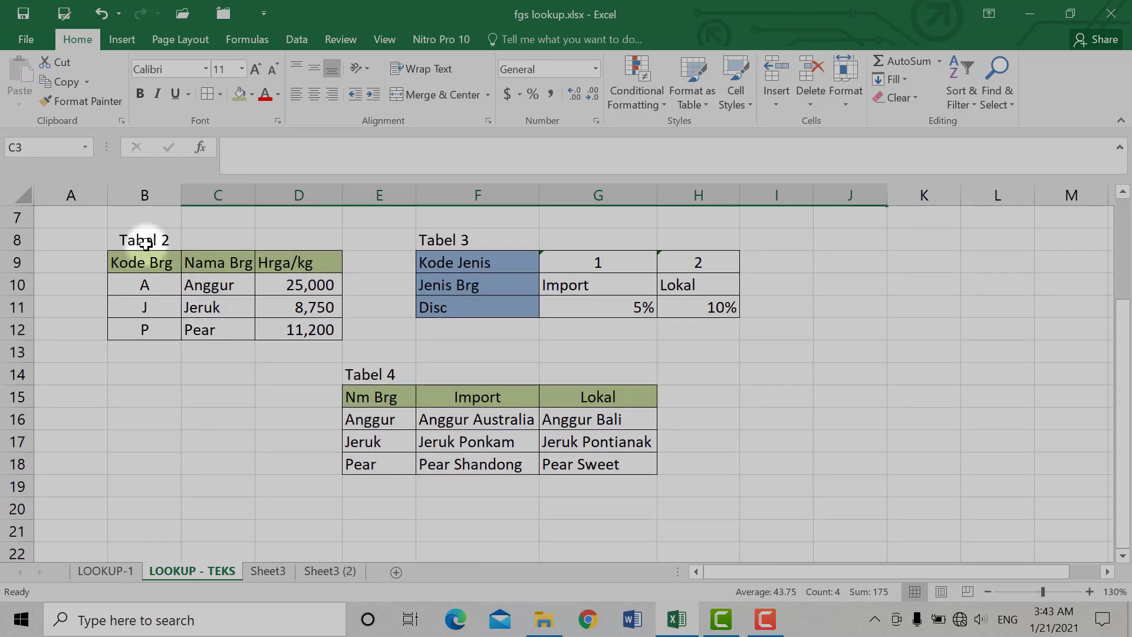
{"action": "left_click_drag", "start_coordinate": [150, 239], "coordinate": [324, 332]}
{"action": "left_click_drag", "start_coordinate": [467, 240], "coordinate": [667, 309]}
{"action": "left_click_drag", "start_coordinate": [385, 375], "coordinate": [630, 469]}
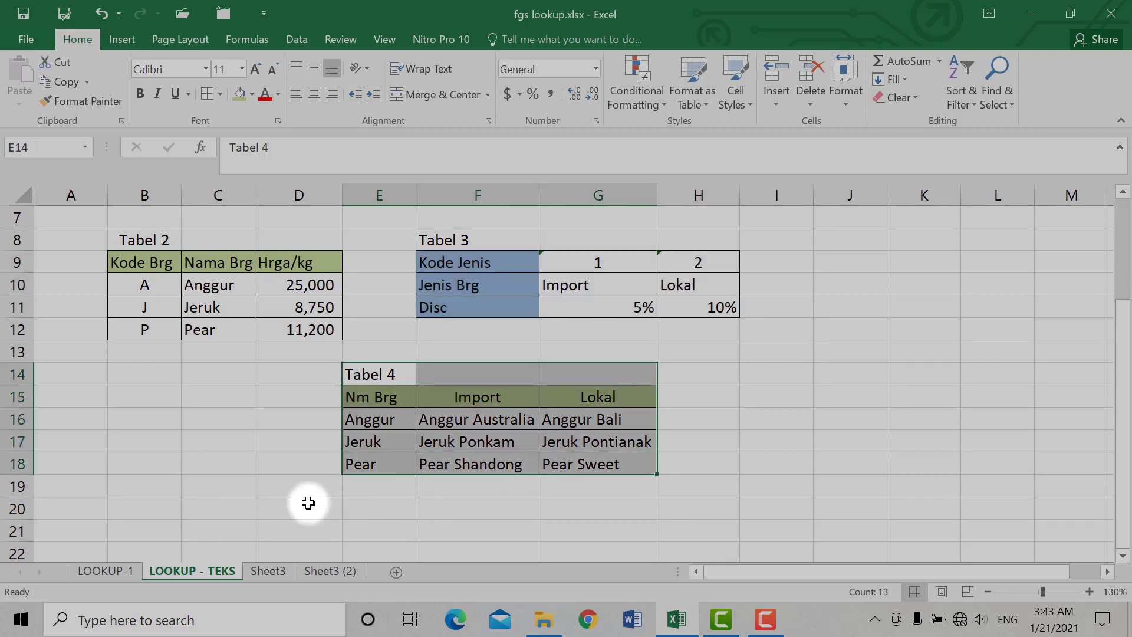
{"action": "scroll", "coordinate": [308, 502], "scroll_direction": "up", "scroll_amount": 2}
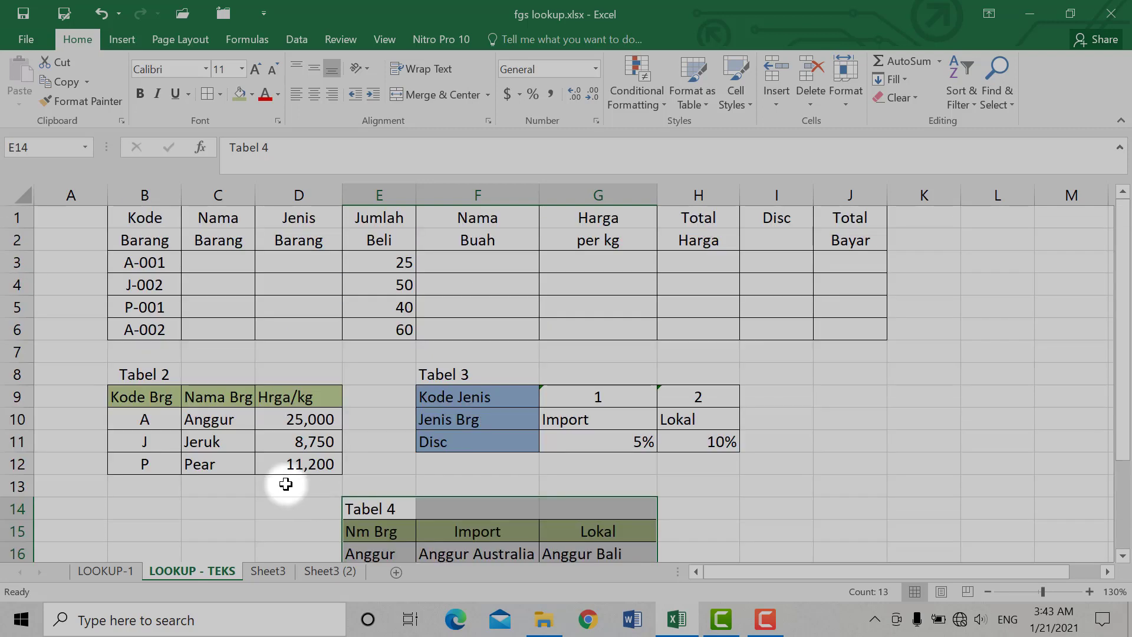
Check Tabel 2 and Tabel 4 as possible sources for the Nama Barang value in C3.
{"action": "left_click", "coordinate": [212, 258]}
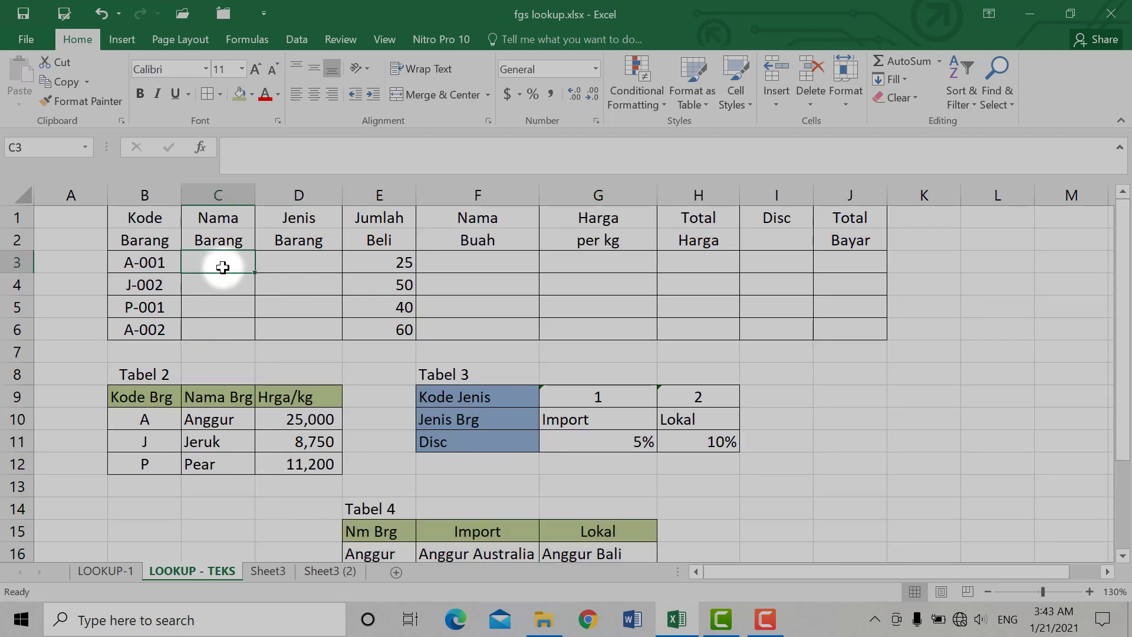
{"action": "scroll", "coordinate": [264, 450], "scroll_direction": "down", "scroll_amount": 2}
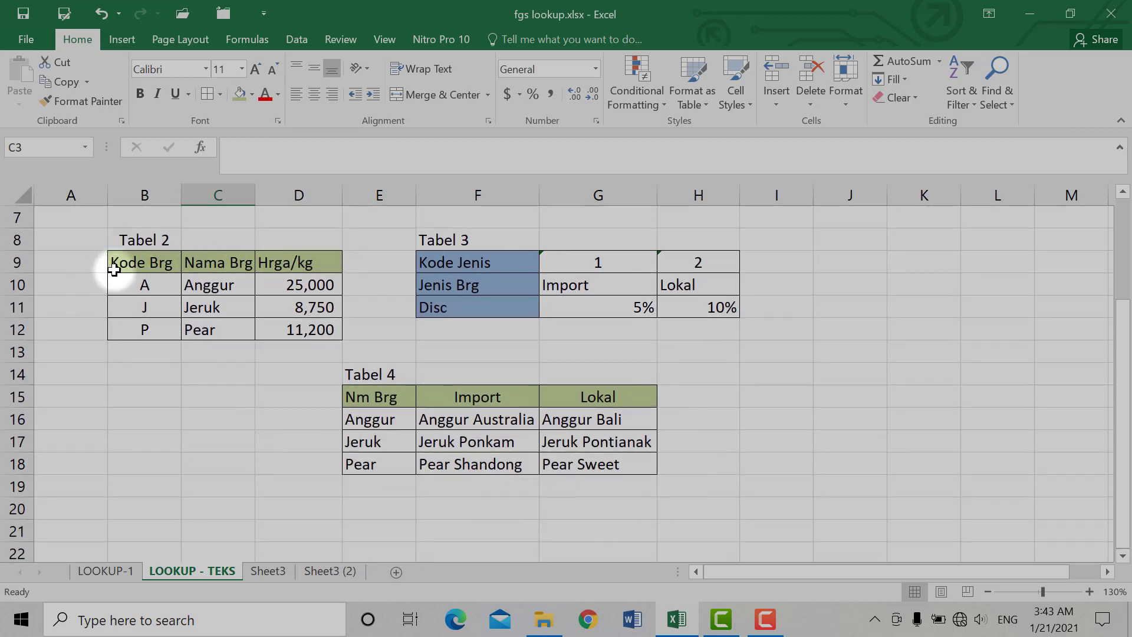
{"action": "left_click", "coordinate": [140, 243]}
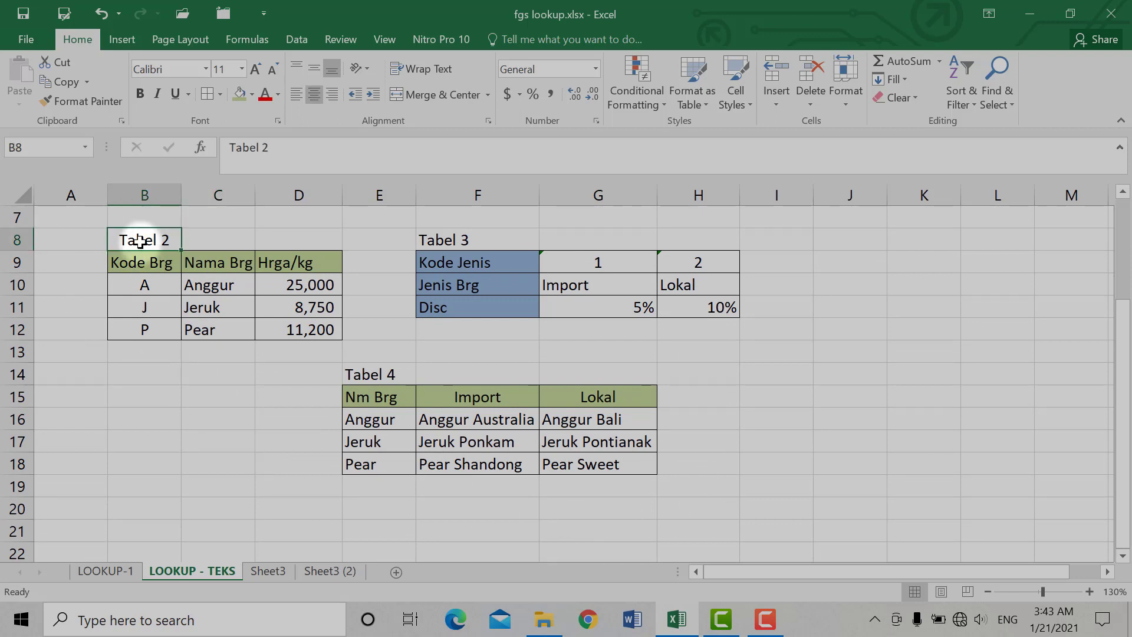
{"action": "double_click", "coordinate": [380, 377]}
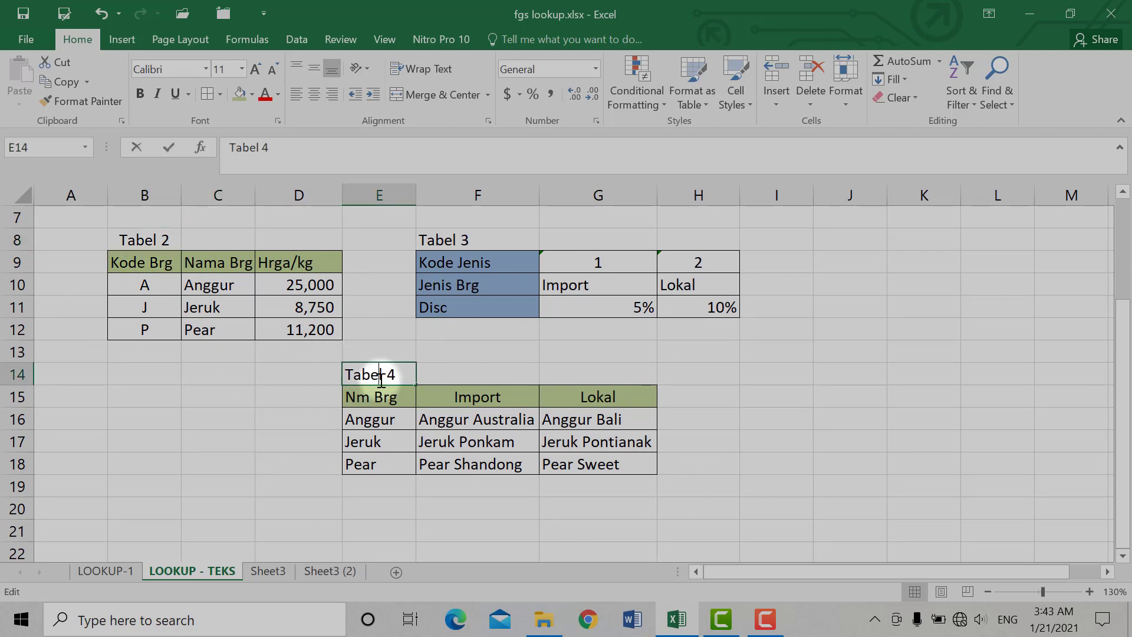
{"action": "left_click", "coordinate": [390, 436]}
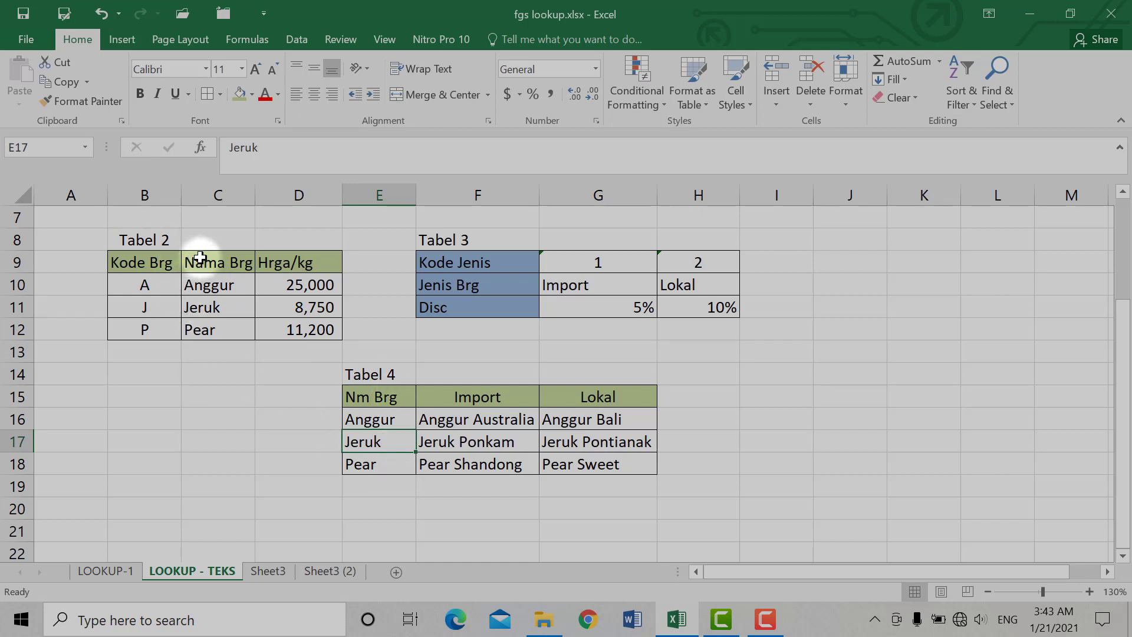
{"action": "left_click_drag", "start_coordinate": [206, 263], "coordinate": [218, 324]}
{"action": "left_click", "coordinate": [240, 394]}
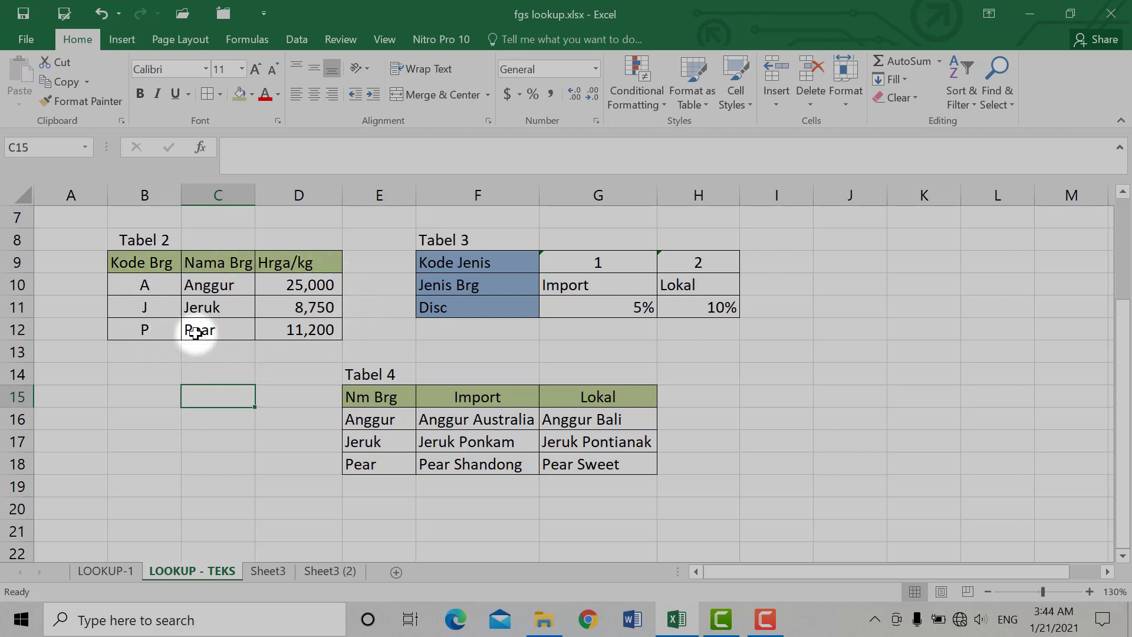
{"action": "scroll", "coordinate": [234, 354], "scroll_direction": "up", "scroll_amount": 2}
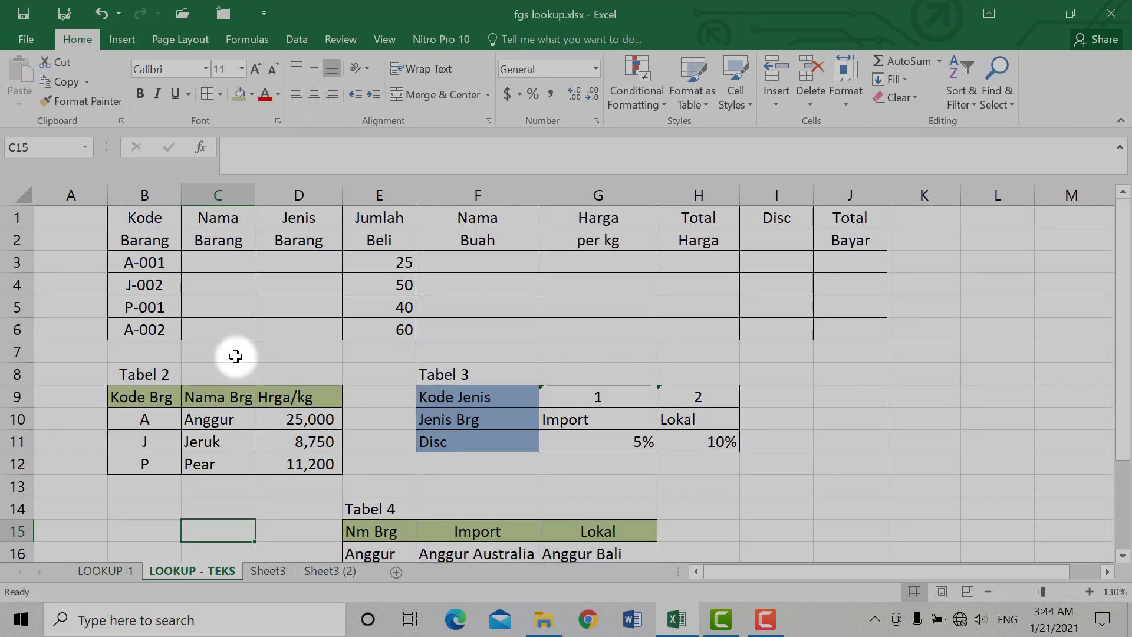
Compare the key columns and contents of Tabel 2 and Tabel 4 to decide which one suits the Nama Barang lookup.
{"action": "left_click", "coordinate": [222, 262]}
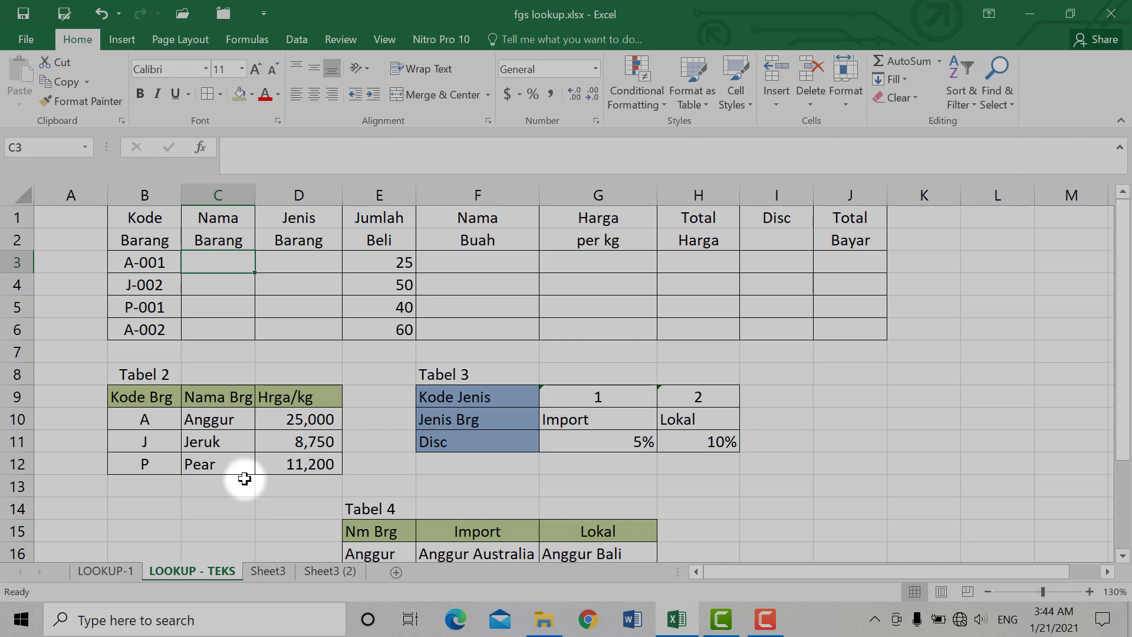
{"action": "left_click_drag", "start_coordinate": [202, 397], "coordinate": [300, 454]}
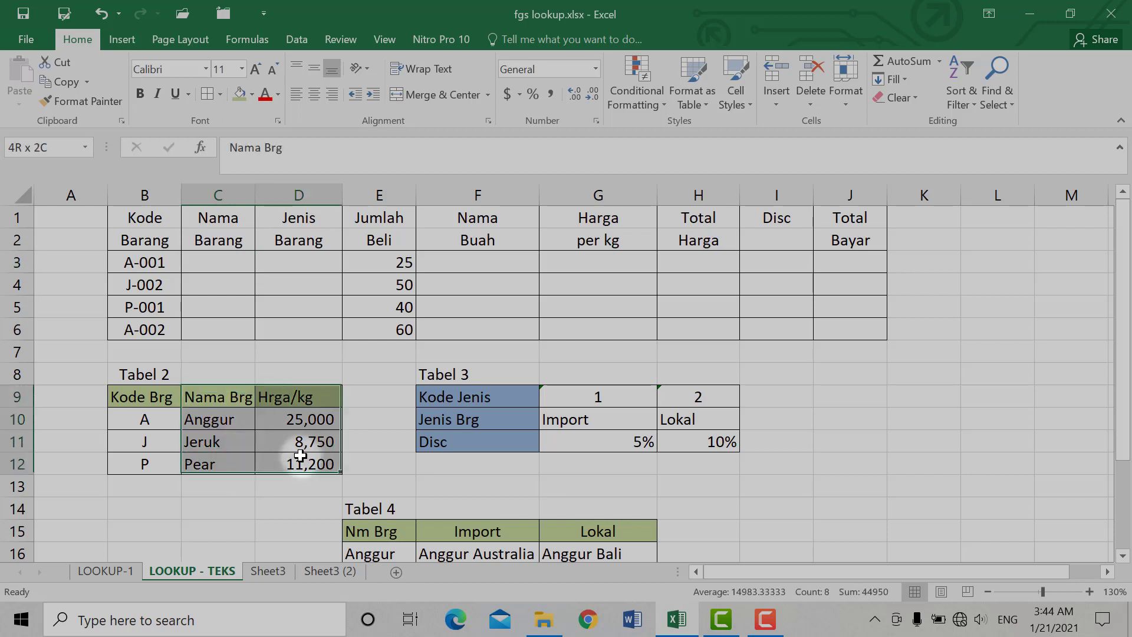
{"action": "scroll", "coordinate": [413, 480], "scroll_direction": "down", "scroll_amount": 2}
{"action": "left_click_drag", "start_coordinate": [472, 402], "coordinate": [590, 464]}
{"action": "scroll", "coordinate": [290, 442], "scroll_direction": "up", "scroll_amount": 2}
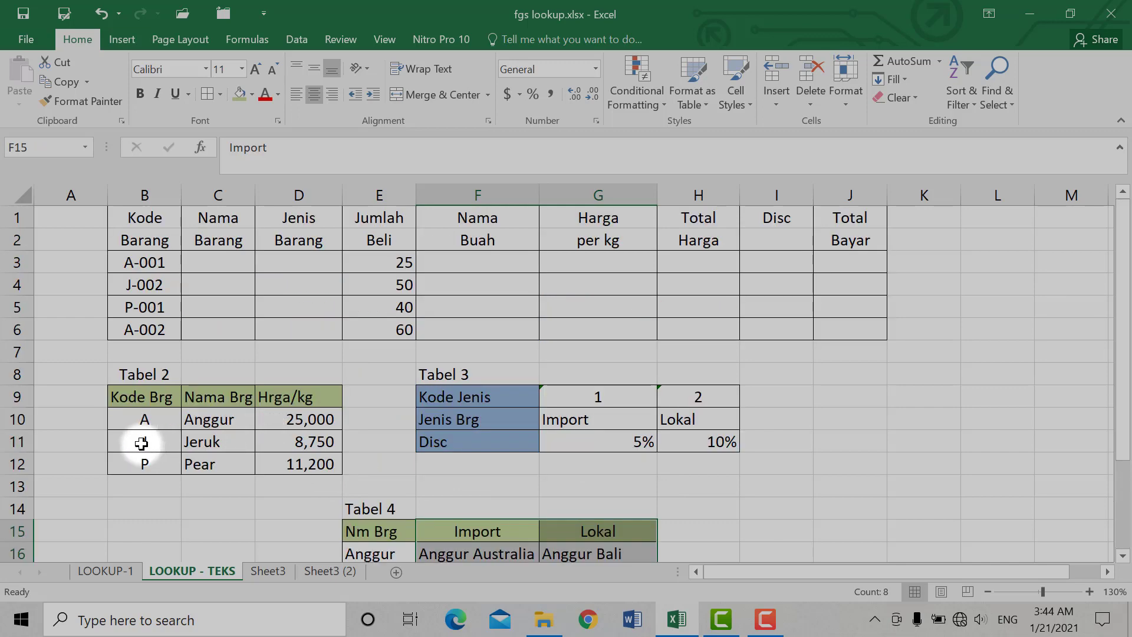
{"action": "left_click_drag", "start_coordinate": [132, 397], "coordinate": [144, 464]}
{"action": "scroll", "coordinate": [450, 430], "scroll_direction": "down", "scroll_amount": 2}
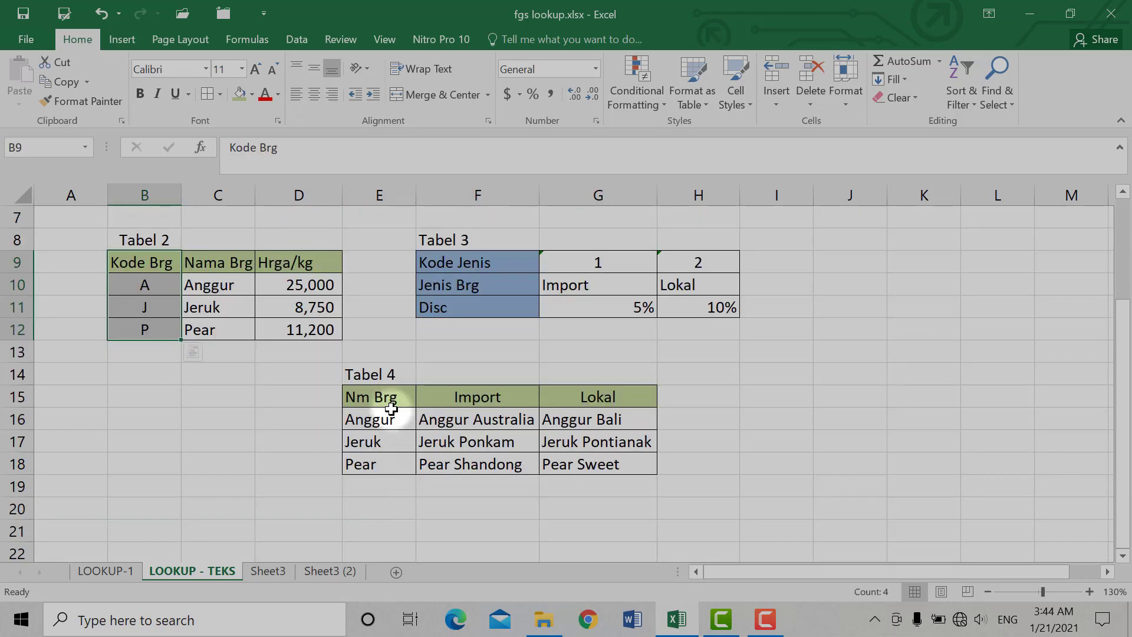
{"action": "left_click_drag", "start_coordinate": [391, 406], "coordinate": [390, 469]}
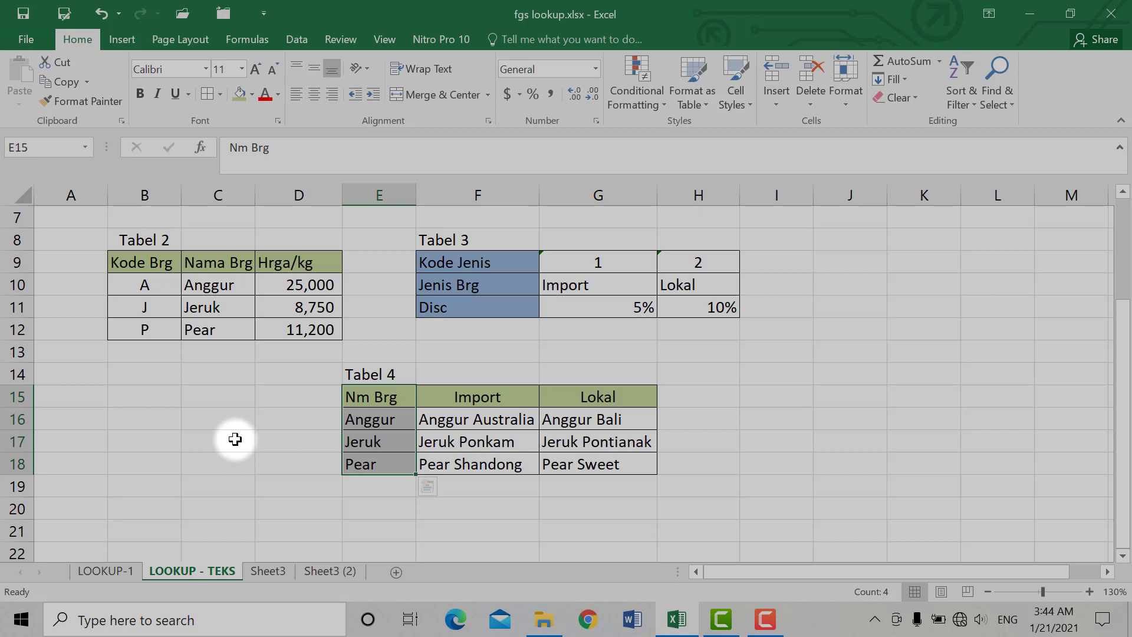
{"action": "scroll", "coordinate": [235, 439], "scroll_direction": "up", "scroll_amount": 2}
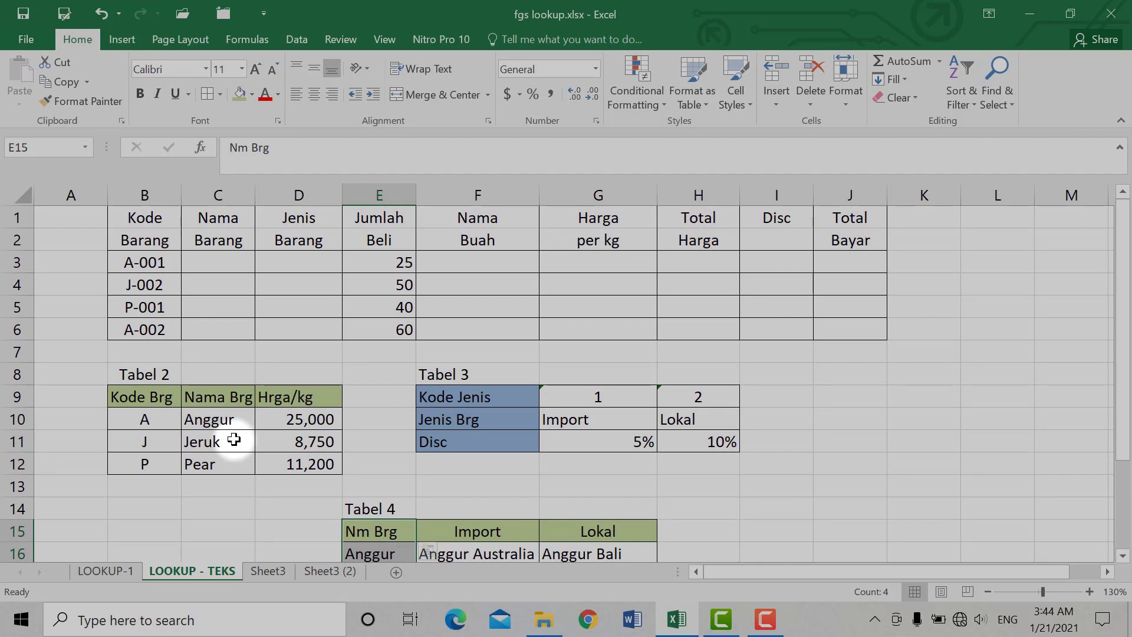
Begin a VLOOKUP formula in cell C3 of the Nama Barang column.
{"action": "left_click", "coordinate": [220, 259]}
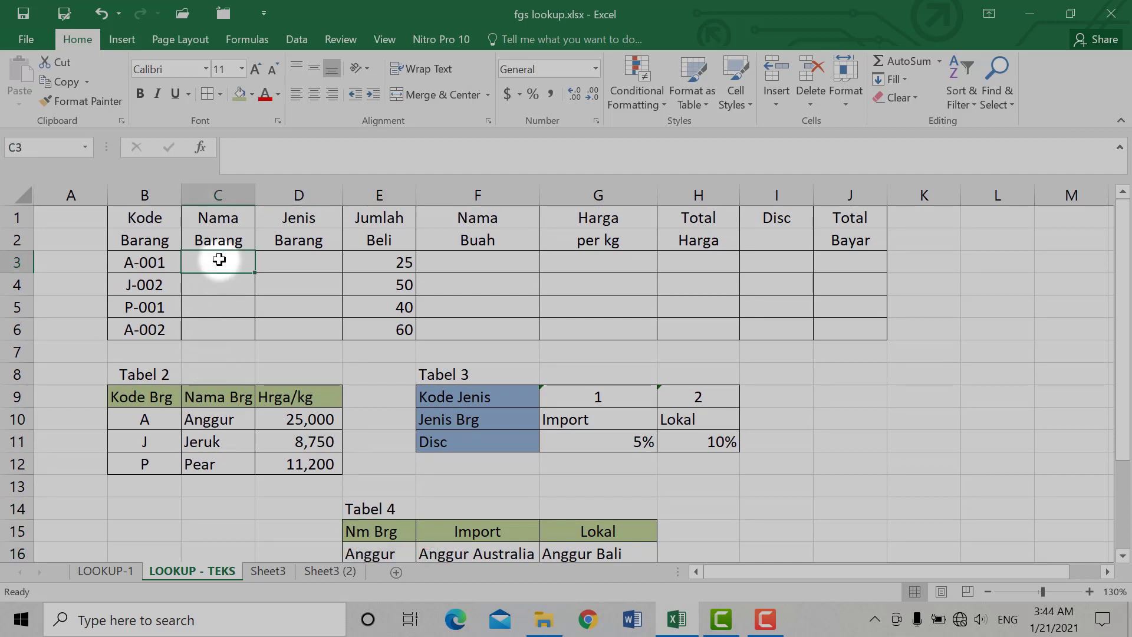
{"action": "scroll", "coordinate": [351, 450], "scroll_direction": "down", "scroll_amount": 2}
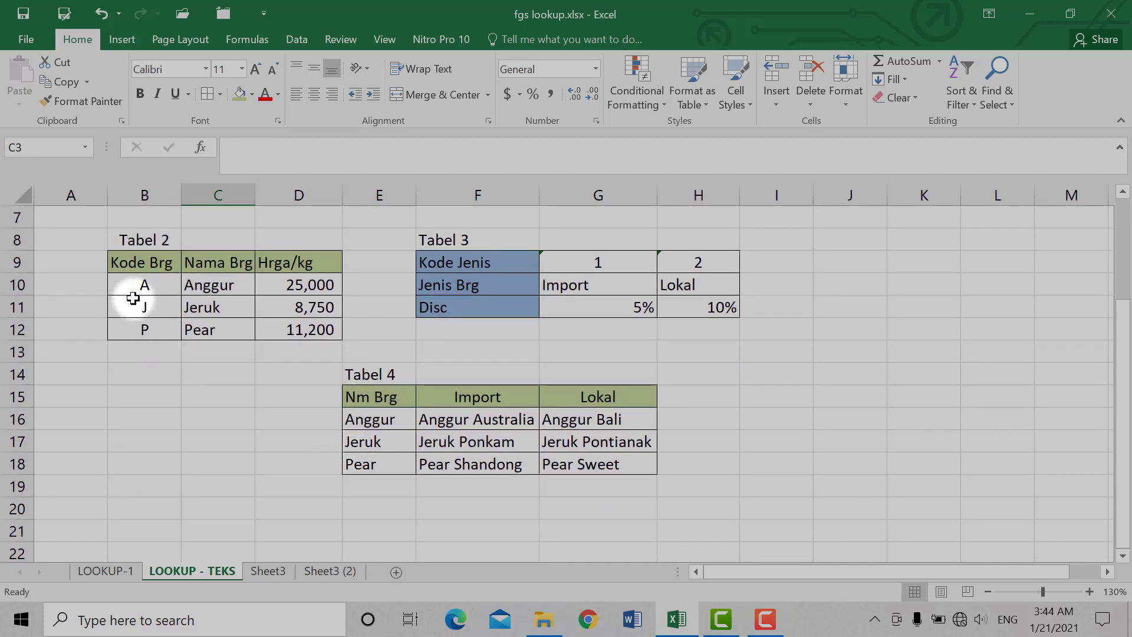
{"action": "scroll", "coordinate": [182, 326], "scroll_direction": "up", "scroll_amount": 2}
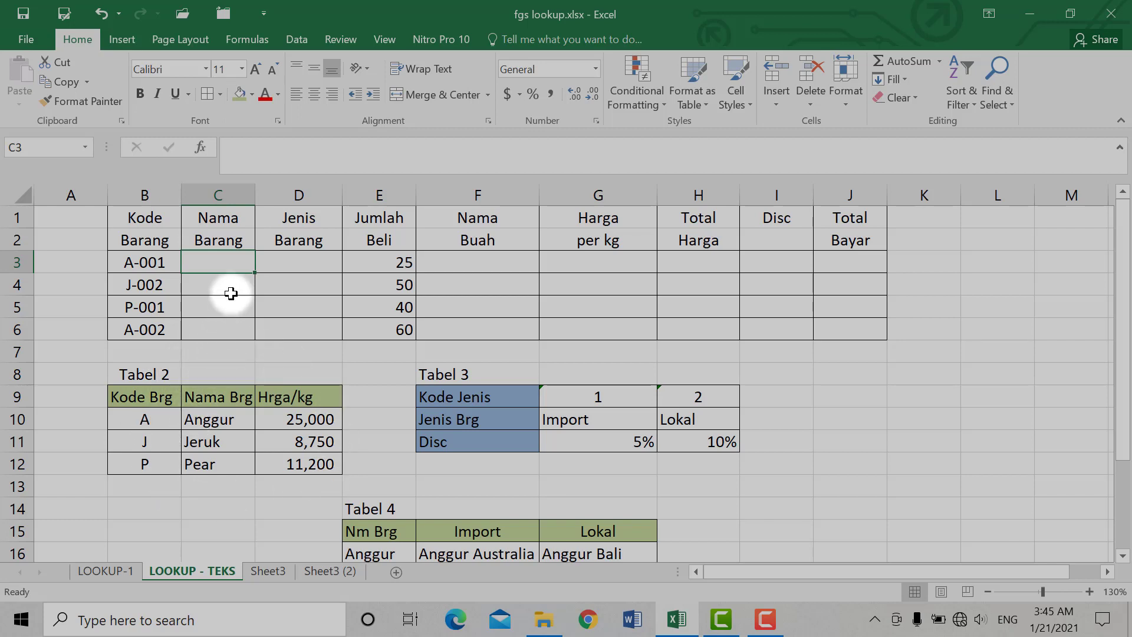
{"action": "type", "text": "=VLOOKU"}
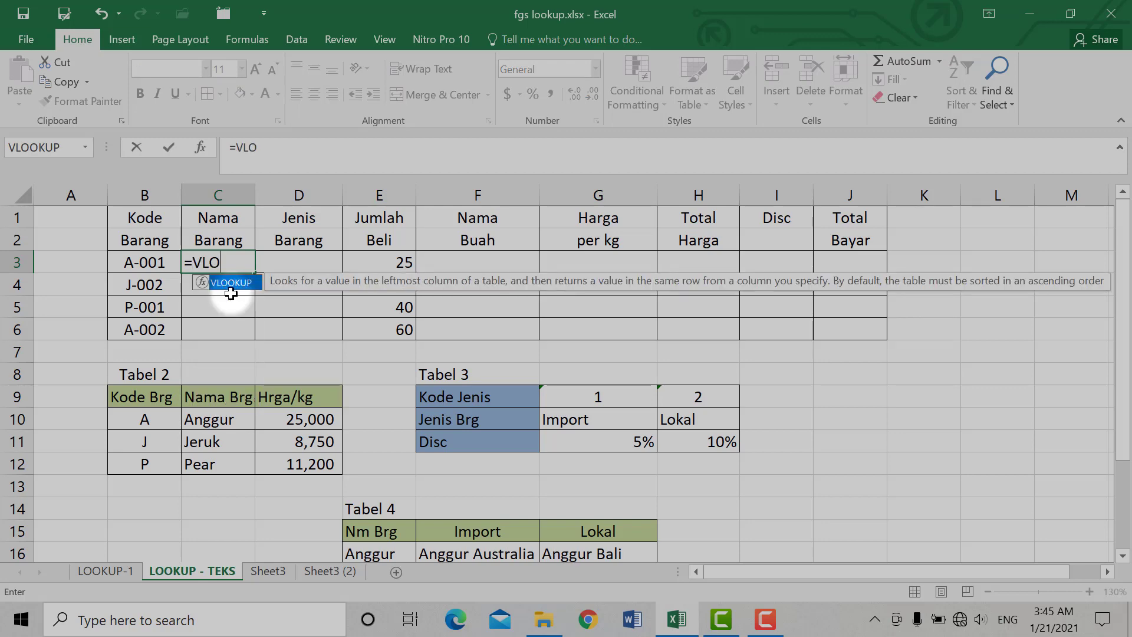
{"action": "type", "text": "P("}
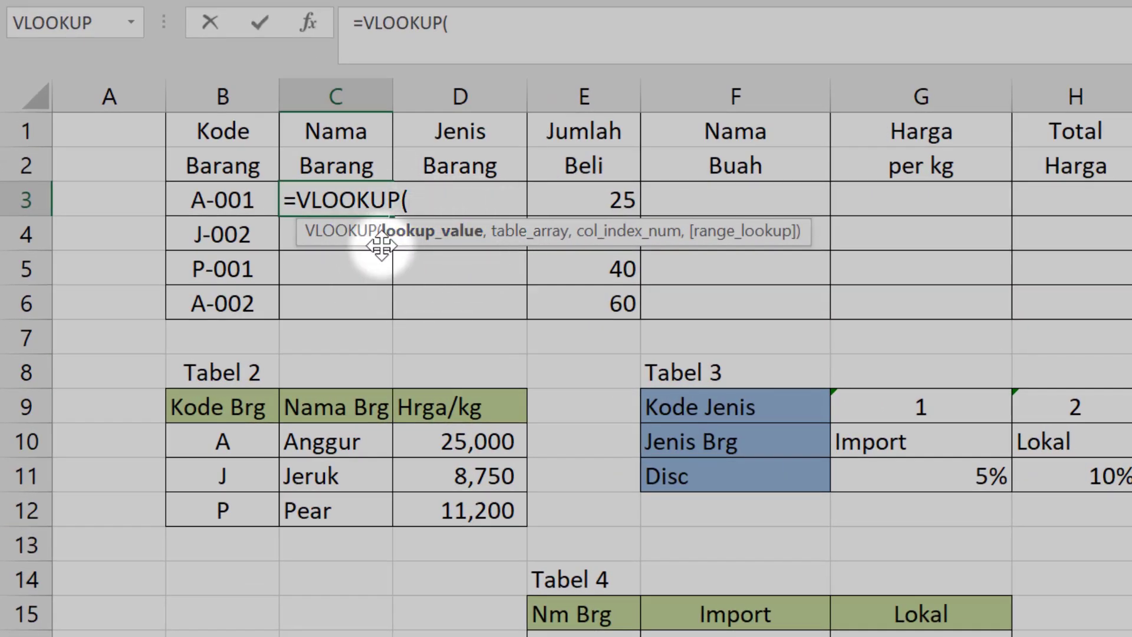
{"action": "left_click", "coordinate": [228, 199]}
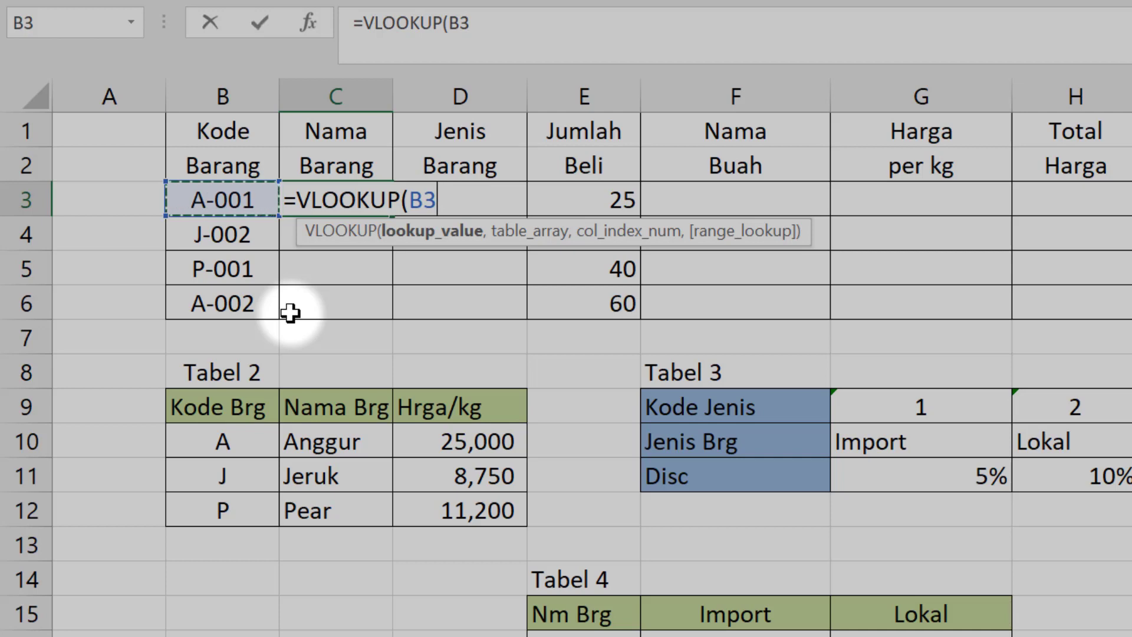
{"action": "key", "text": "BackSpace"}
{"action": "key", "text": "BackSpace"}
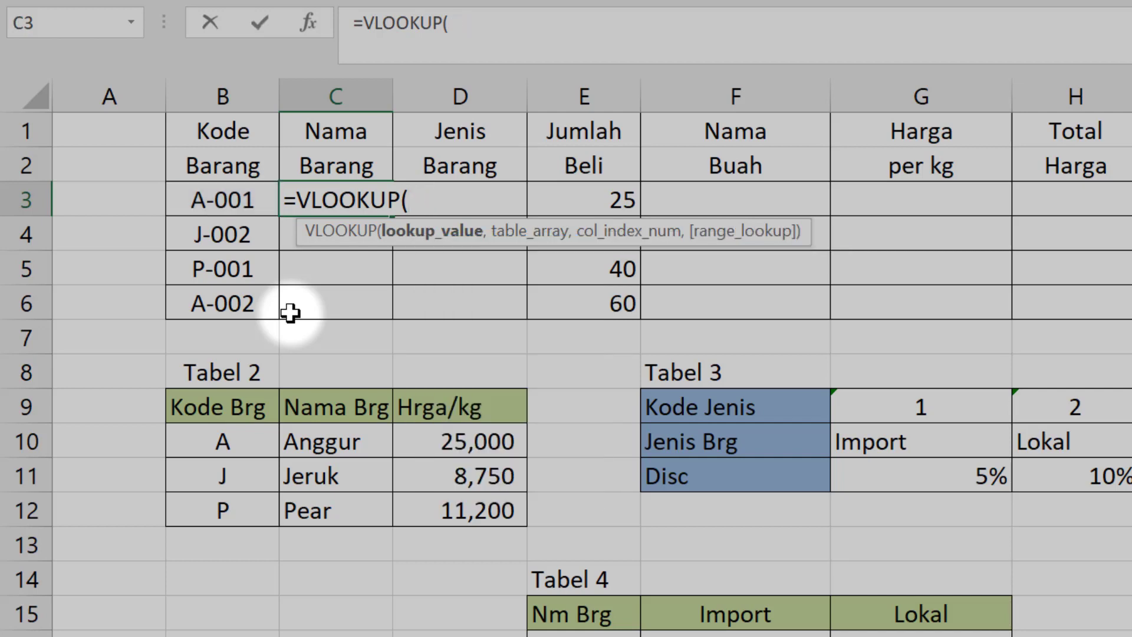
Set the VLOOKUP's lookup value in C3 to LEFT(B3,1) and proceed to the table array argument.
{"action": "type", "text": "LEFT("}
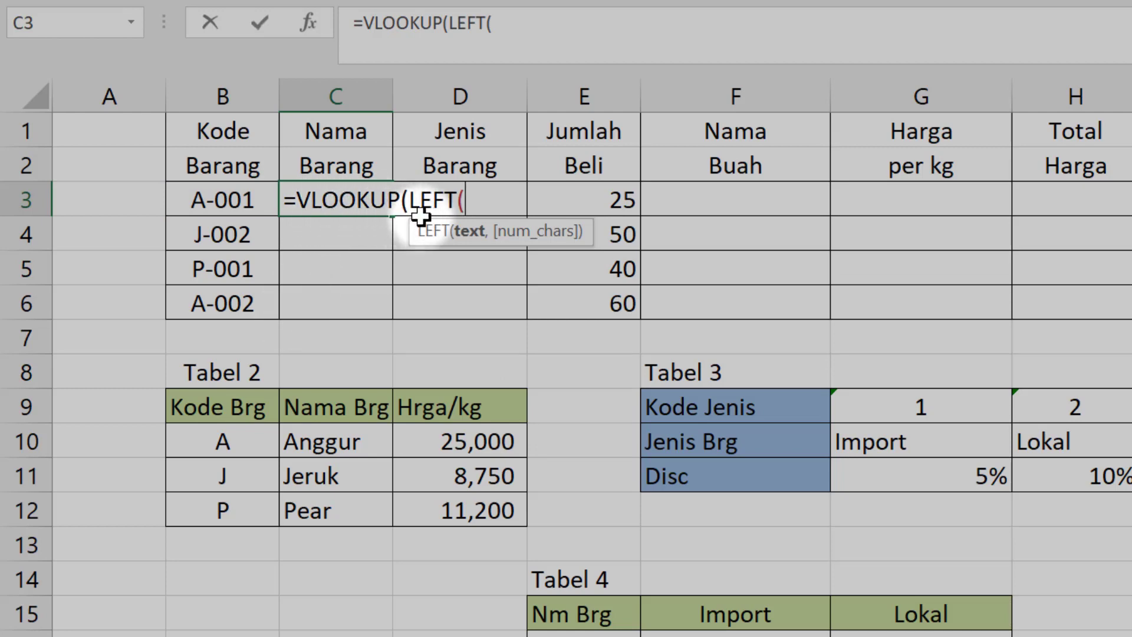
{"action": "left_click", "coordinate": [210, 198]}
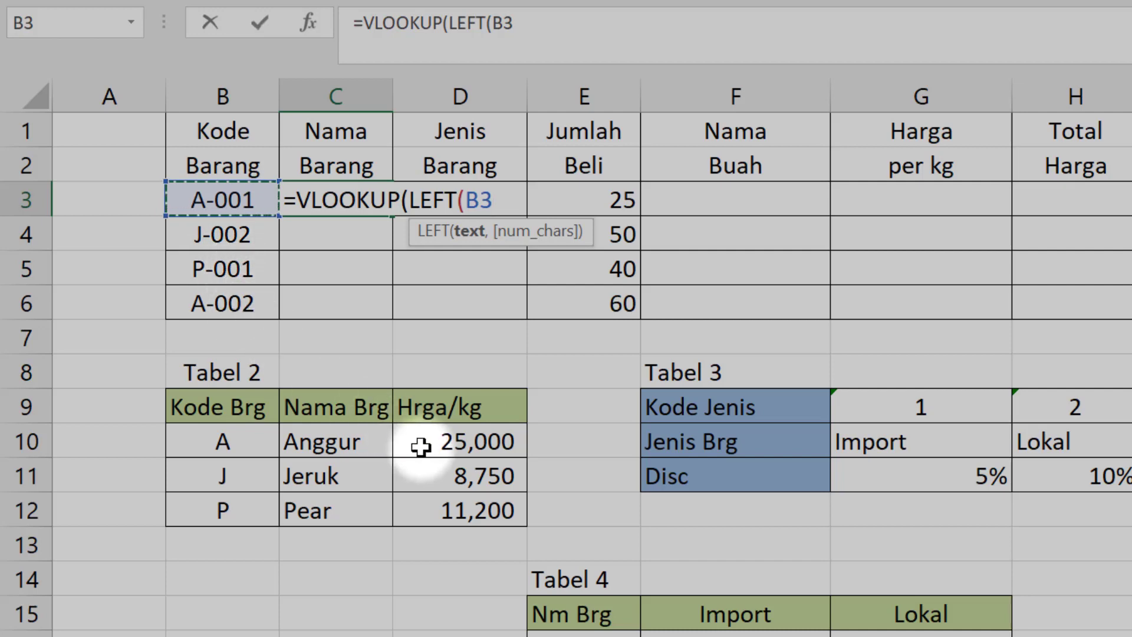
{"action": "type", "text": ","}
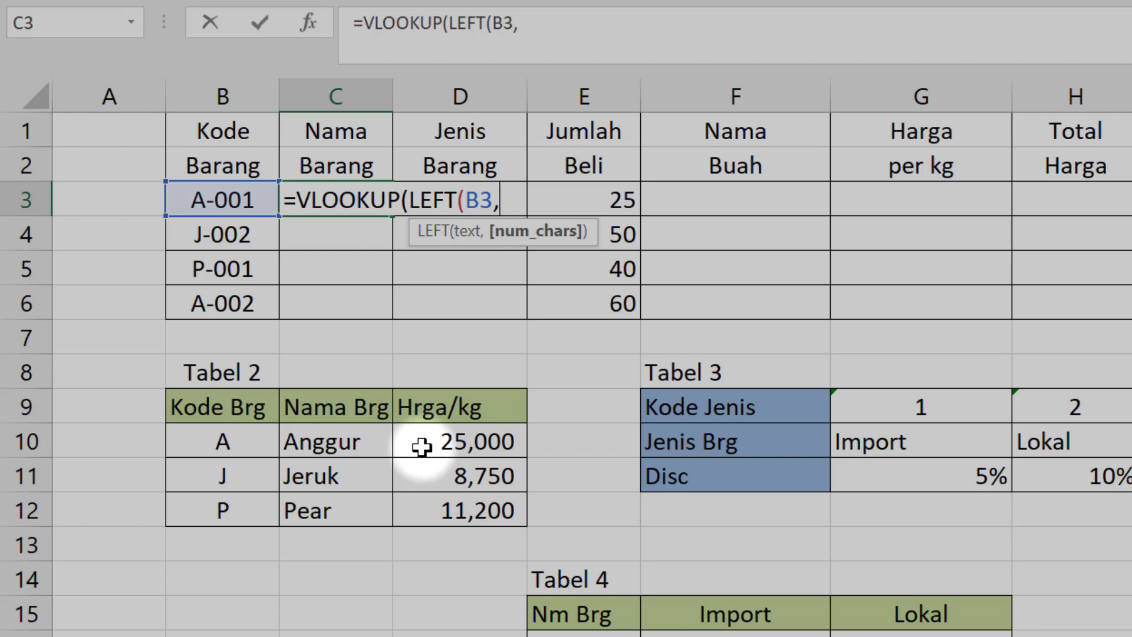
{"action": "type", "text": "1),"}
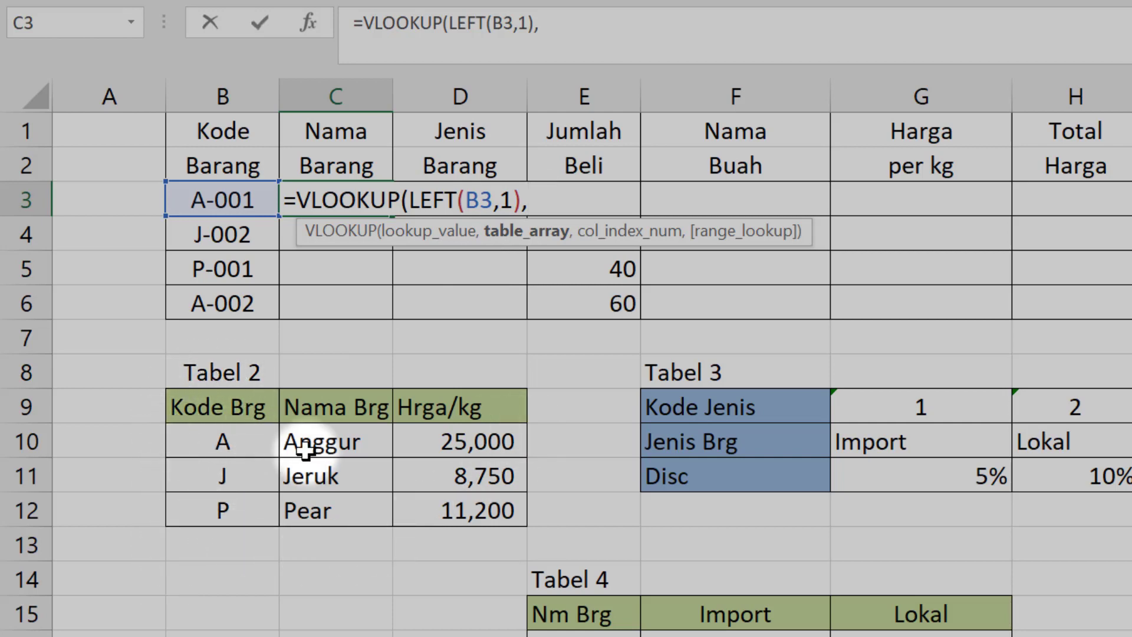
Set the VLOOKUP's table array in C3 to Tabel 2's data as the absolute range $B$10:$D$12.
{"action": "left_click_drag", "start_coordinate": [227, 439], "coordinate": [443, 518]}
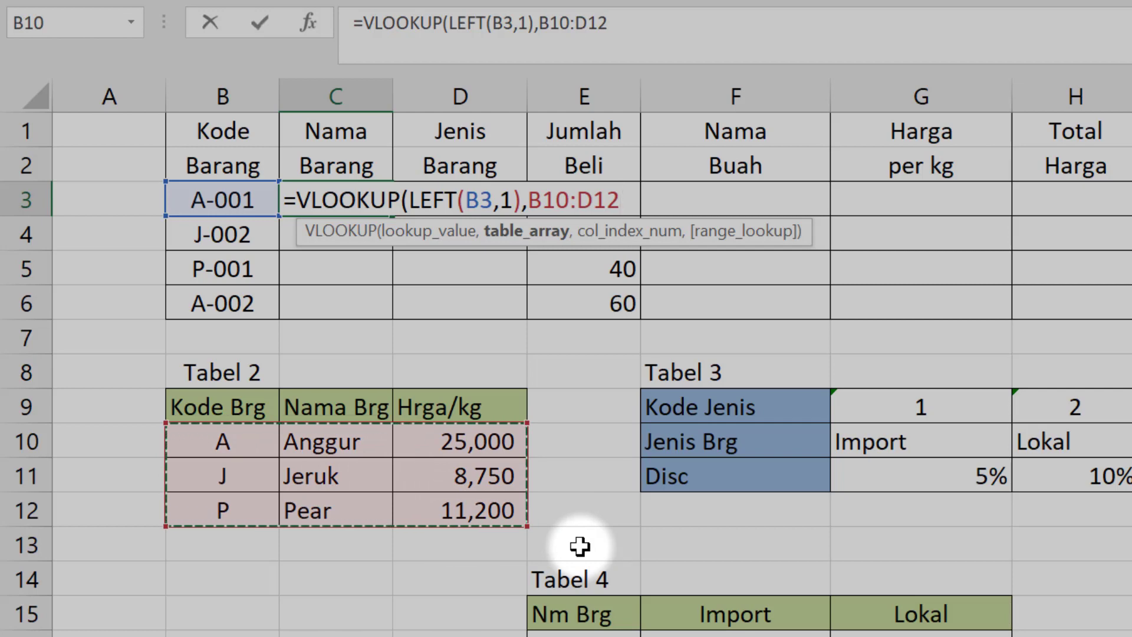
{"action": "key", "text": "F4"}
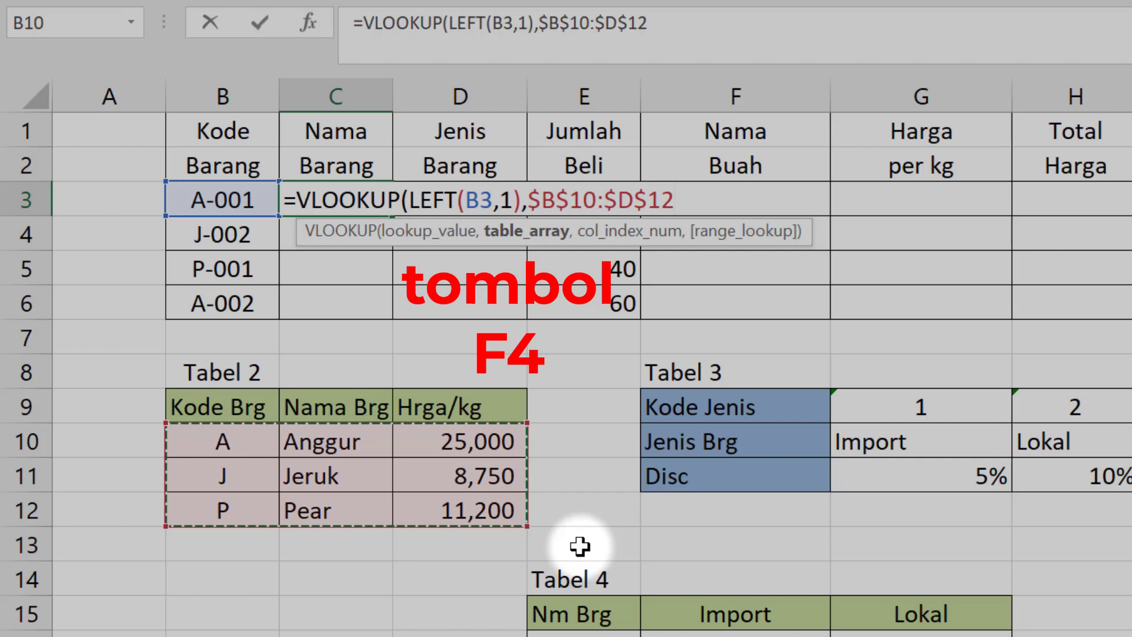
{"action": "type", "text": ","}
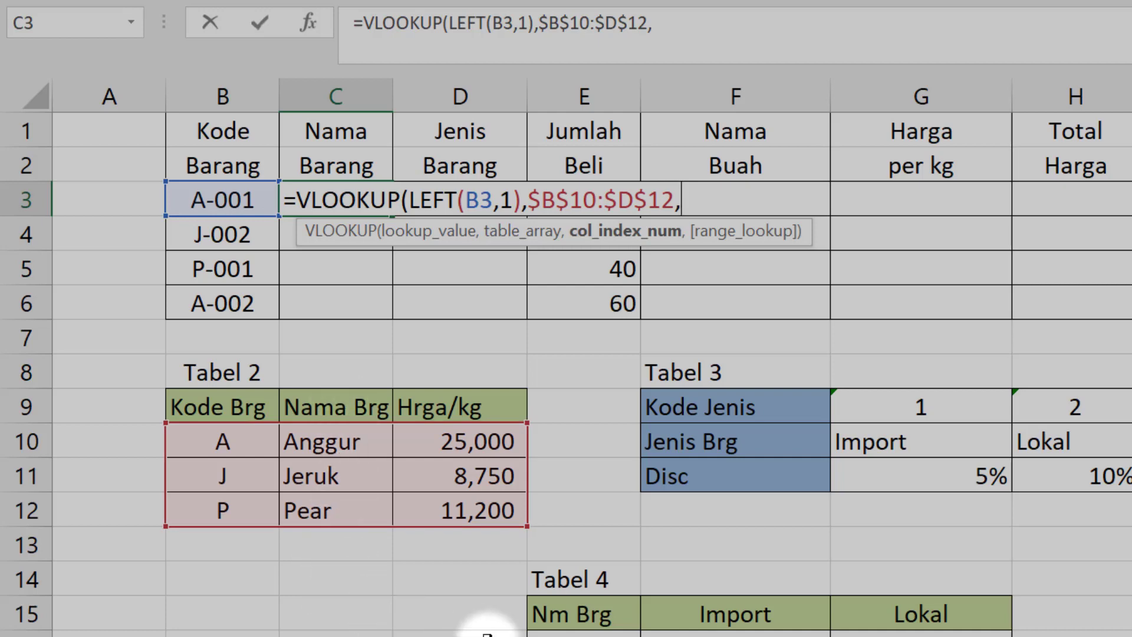
Finish the C3 formula with column index 2 and FALSE, and fill it down through C6.
{"action": "type", "text": "2,"}
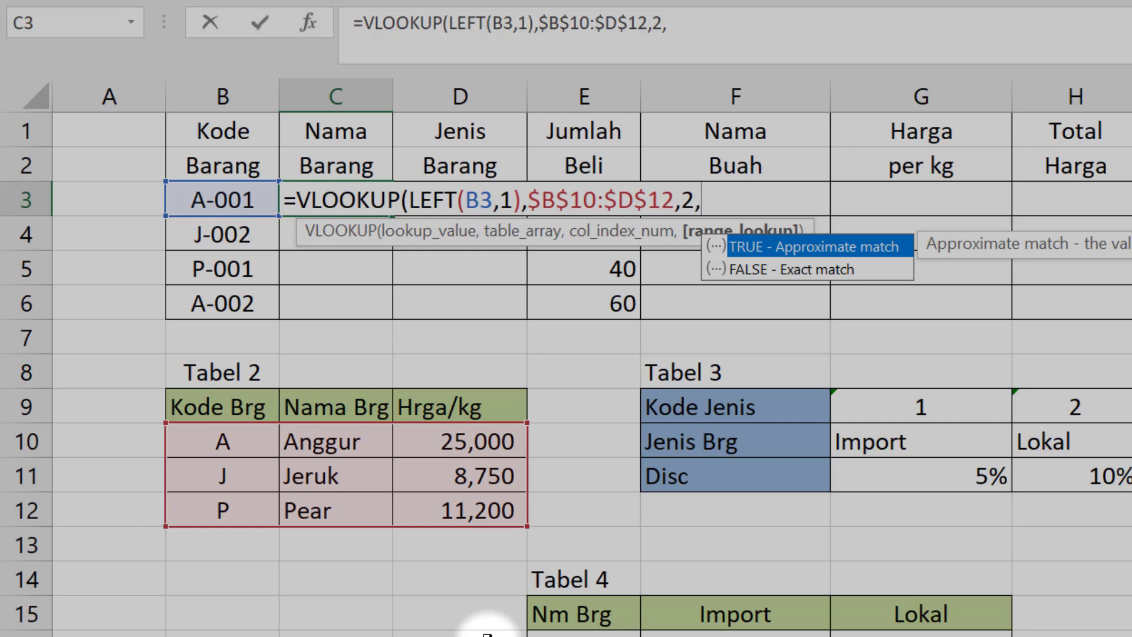
{"action": "type", "text": "FALSE"}
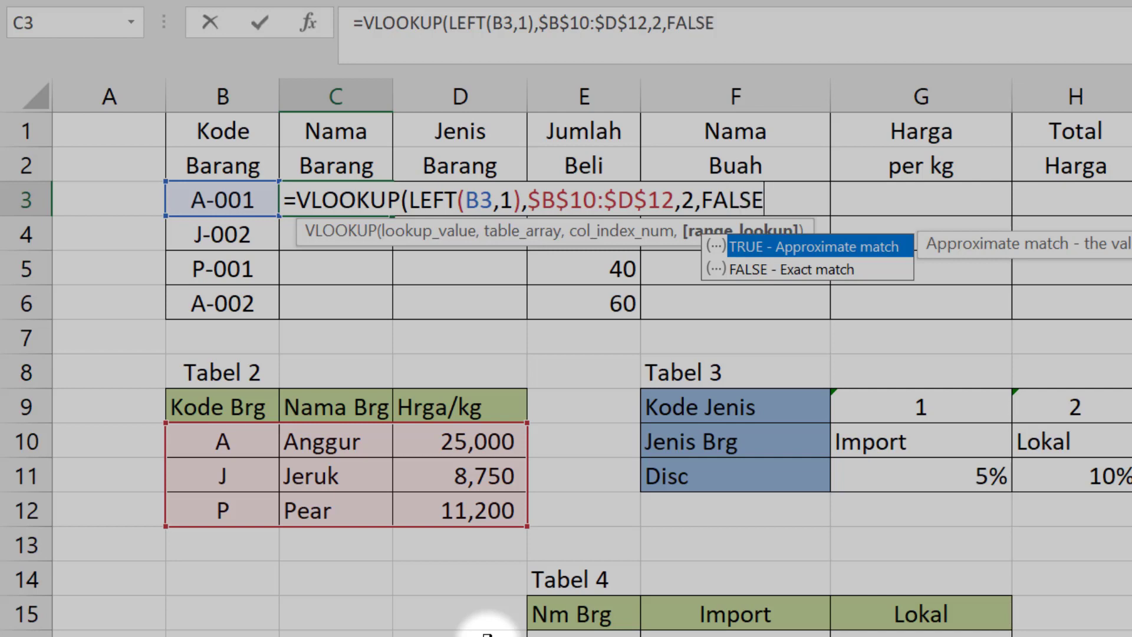
{"action": "type", "text": ")"}
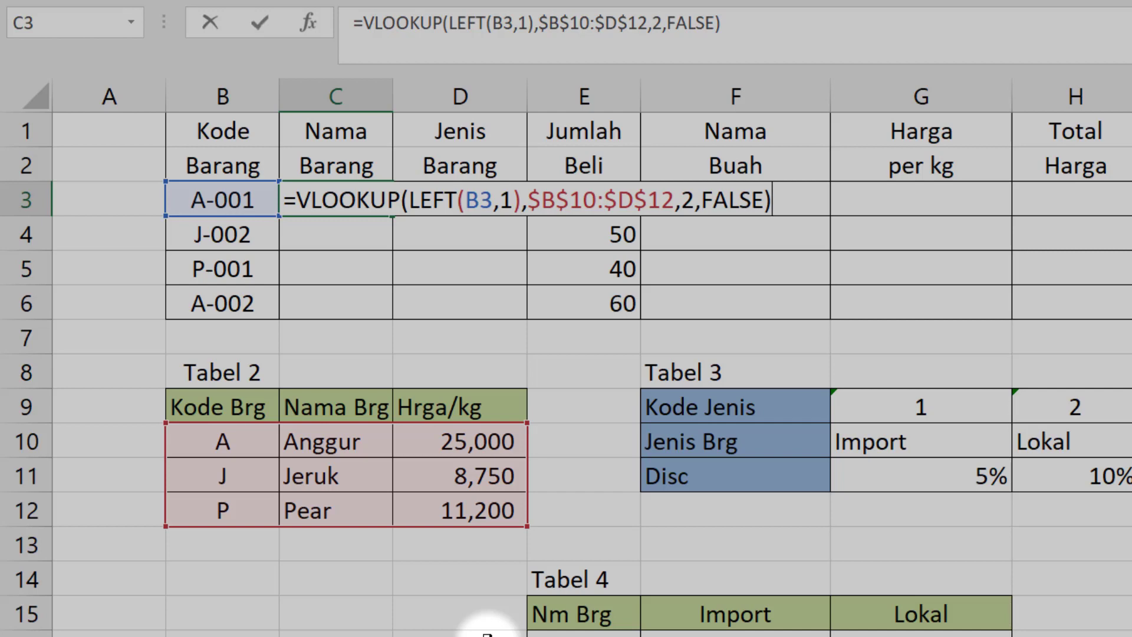
{"action": "key", "text": "Return"}
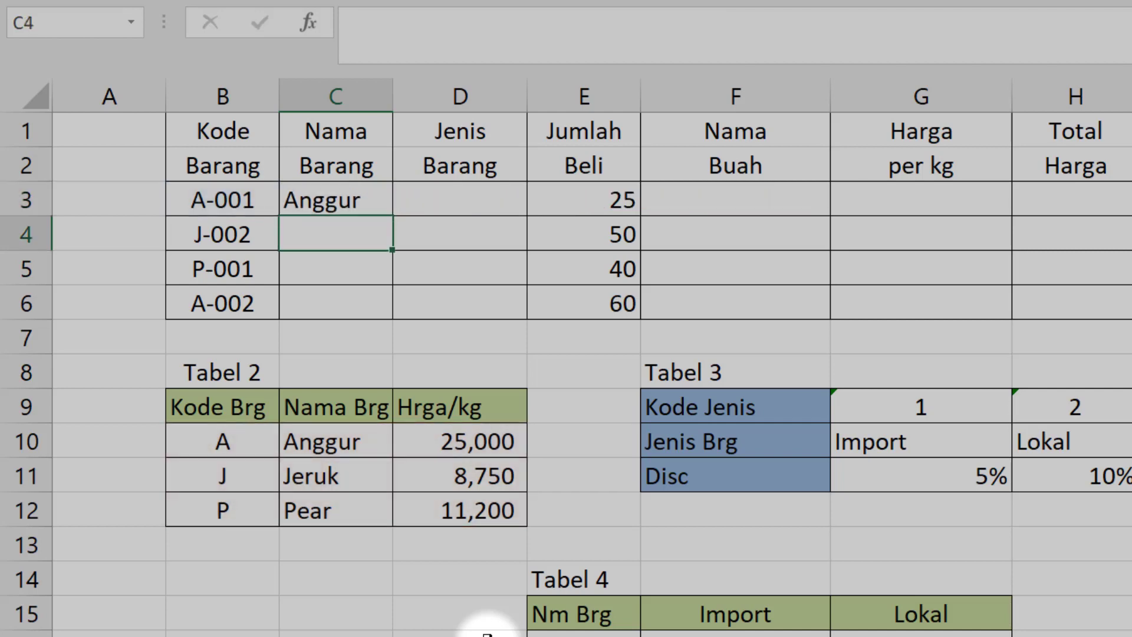
{"action": "left_click", "coordinate": [331, 203]}
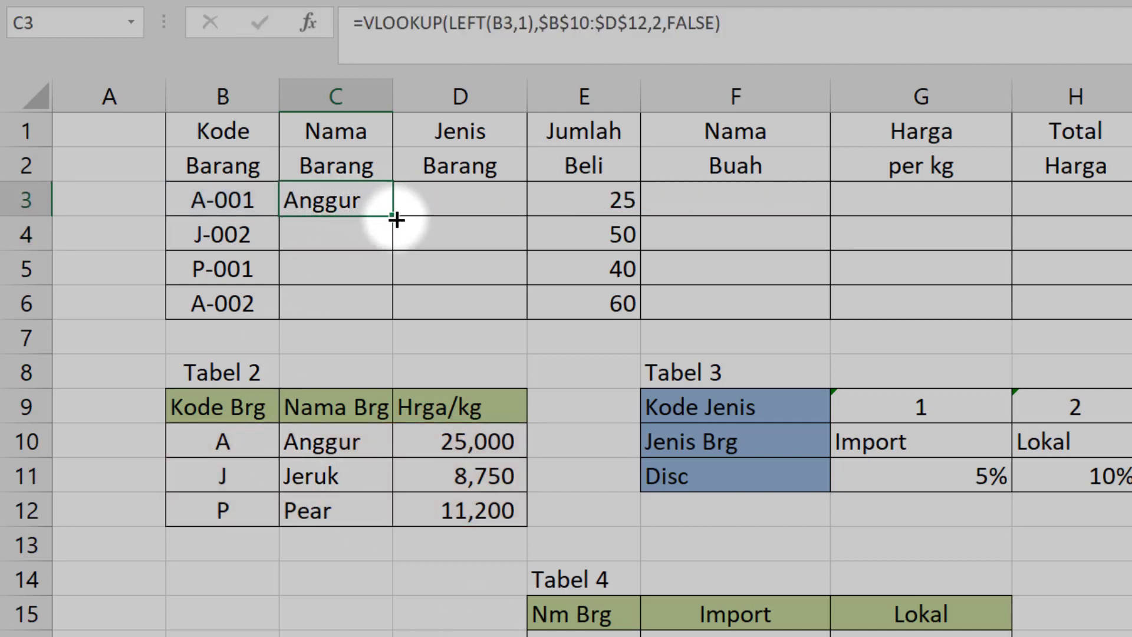
{"action": "left_click_drag", "start_coordinate": [396, 219], "coordinate": [395, 317]}
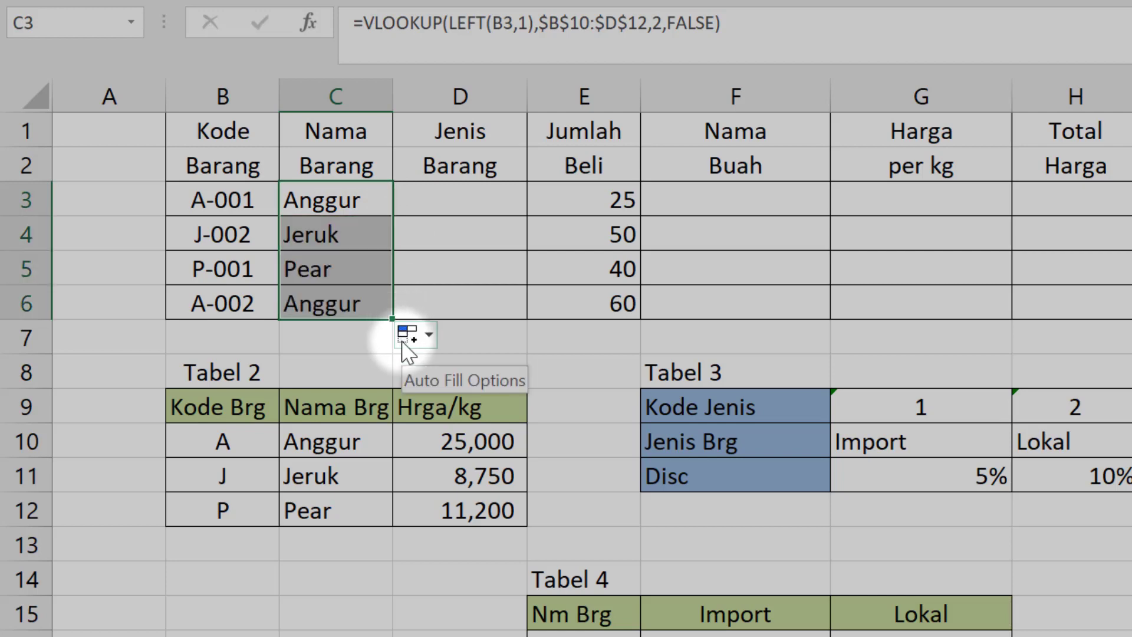
Compare the Kode Brg keys in Tabel 2 with the code in B3 and the formula in C3.
{"action": "left_click", "coordinate": [347, 211]}
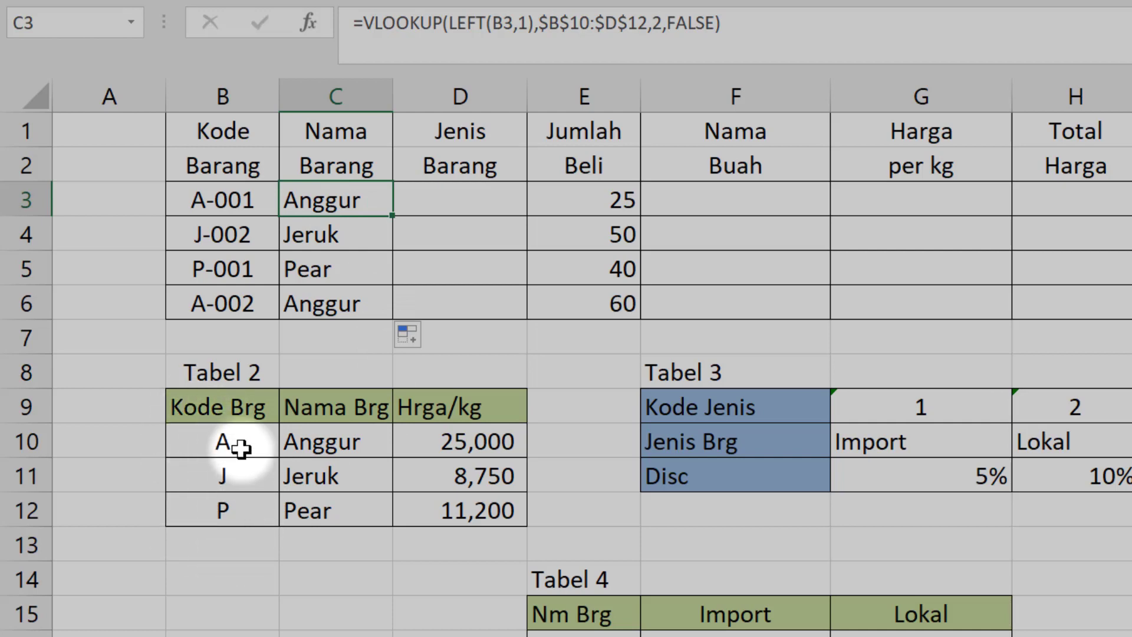
{"action": "left_click_drag", "start_coordinate": [240, 437], "coordinate": [230, 508]}
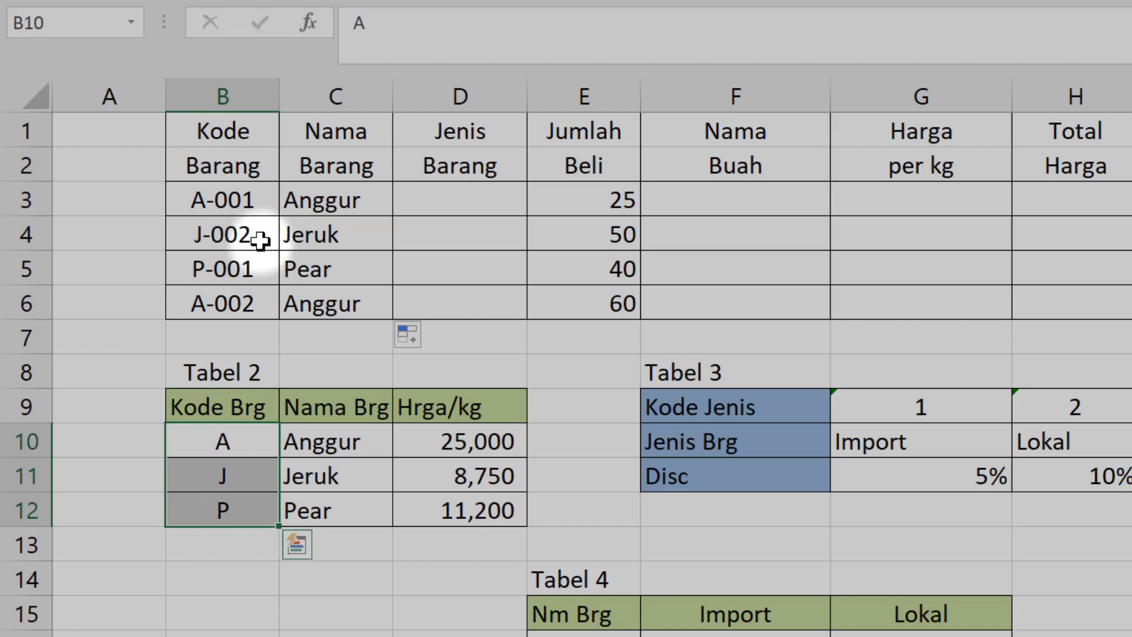
{"action": "left_click", "coordinate": [198, 199]}
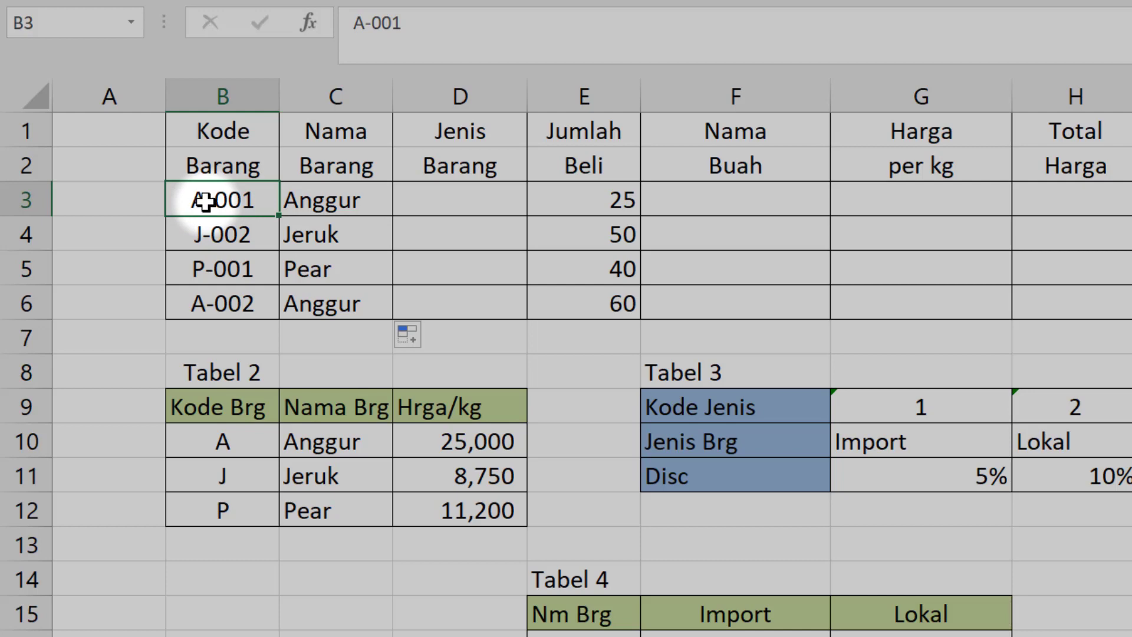
{"action": "left_click", "coordinate": [311, 206]}
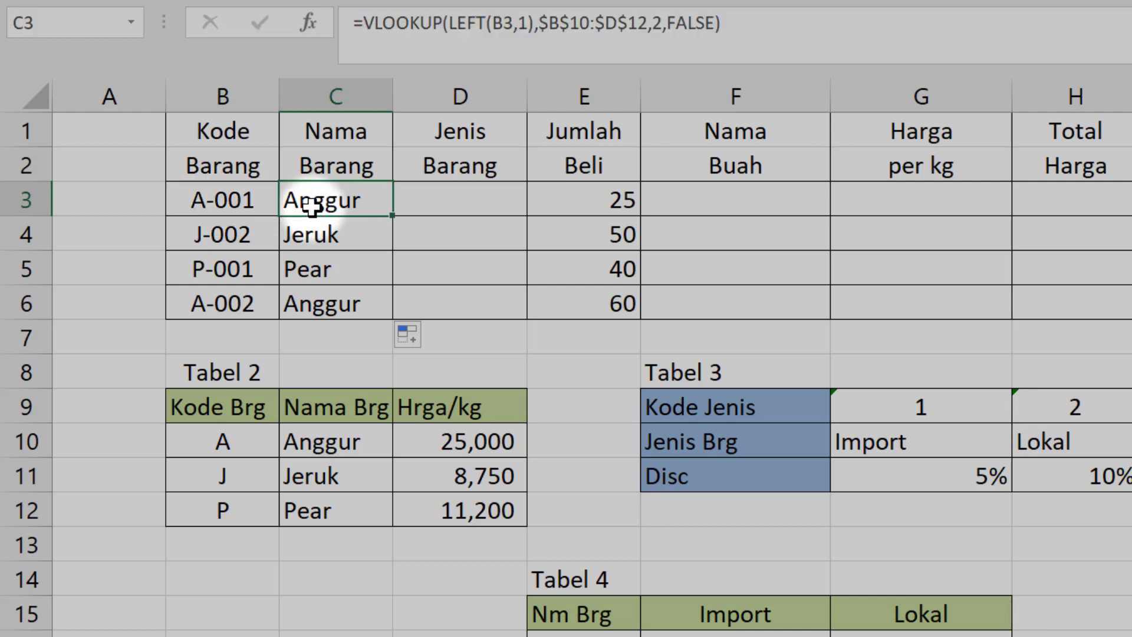
Try B3 alone instead of LEFT(B3,1) as the lookup value in C3's formula, and undo the change.
{"action": "left_click", "coordinate": [465, 26]}
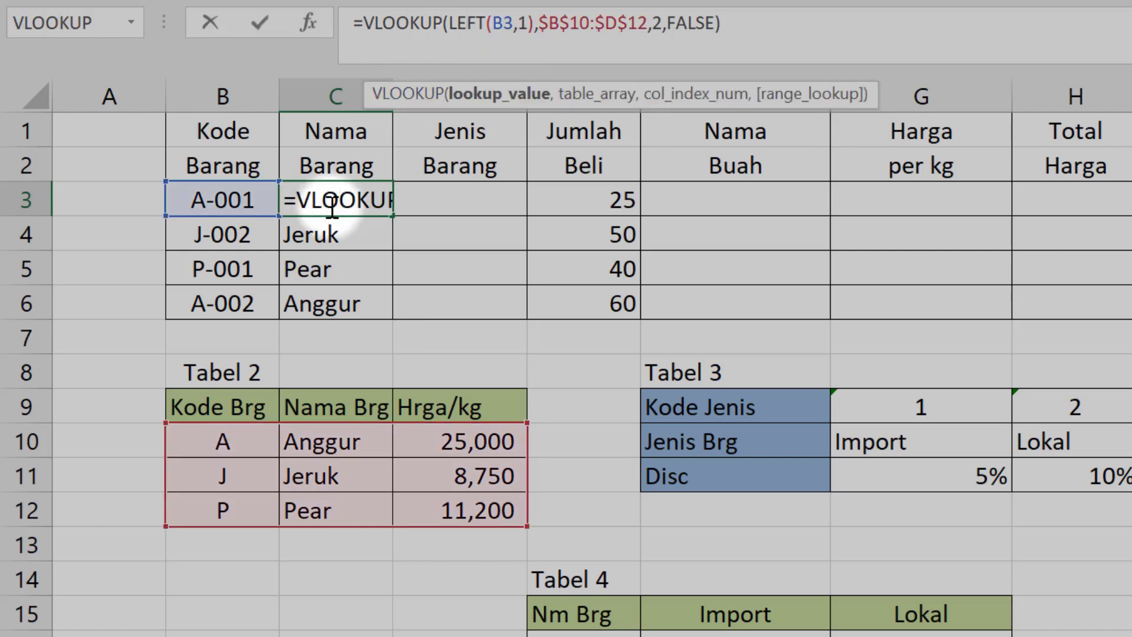
{"action": "left_click", "coordinate": [353, 211]}
{"action": "double_click", "coordinate": [374, 202]}
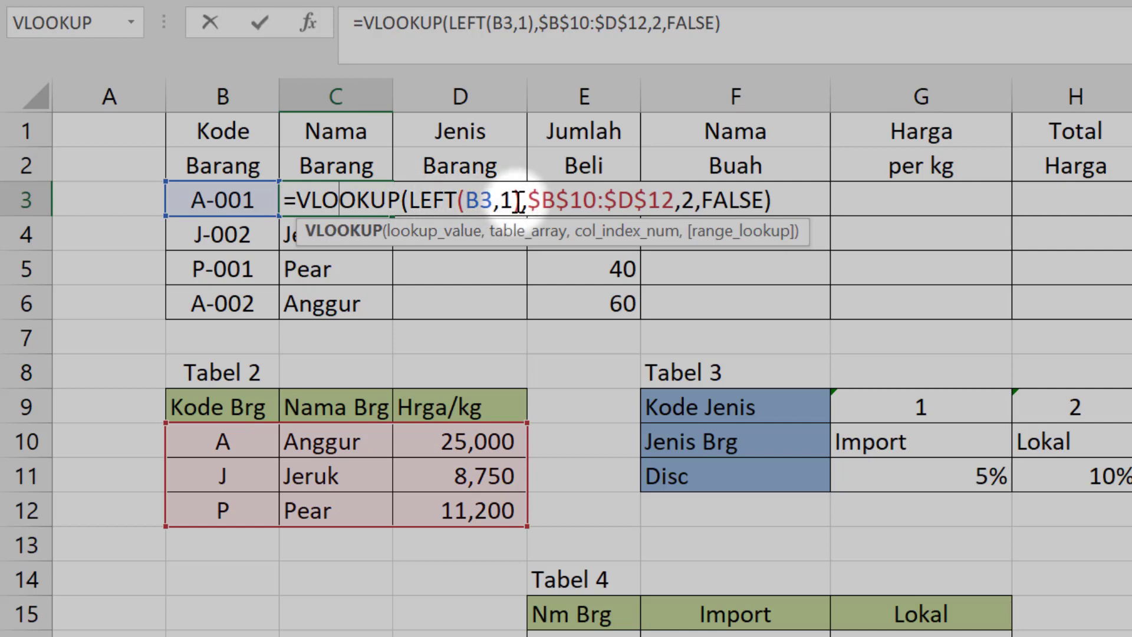
{"action": "left_click", "coordinate": [462, 207]}
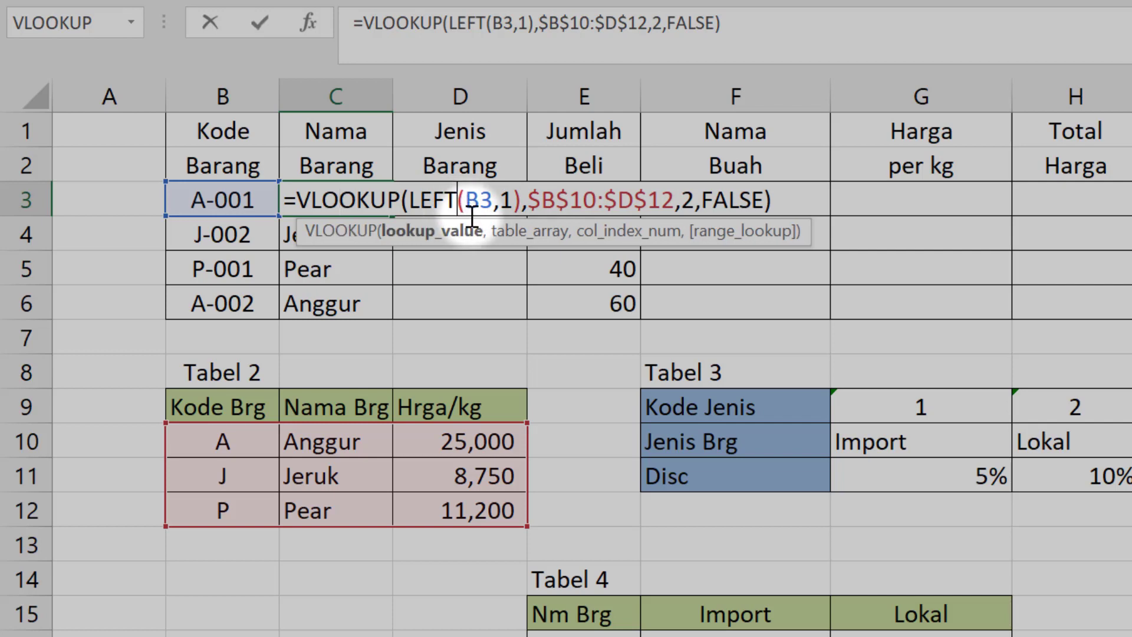
{"action": "left_click", "coordinate": [466, 204]}
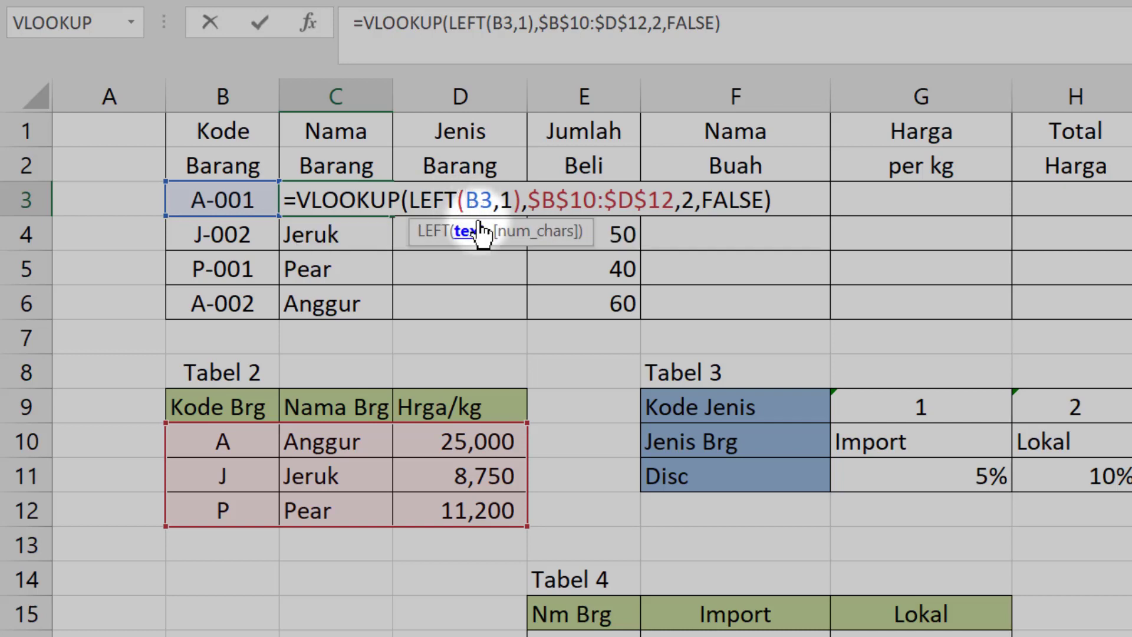
{"action": "key", "text": "BackSpace"}
{"action": "key", "text": "BackSpace"}
{"action": "key", "text": "BackSpace"}
{"action": "key", "text": "BackSpace"}
{"action": "key", "text": "BackSpace"}
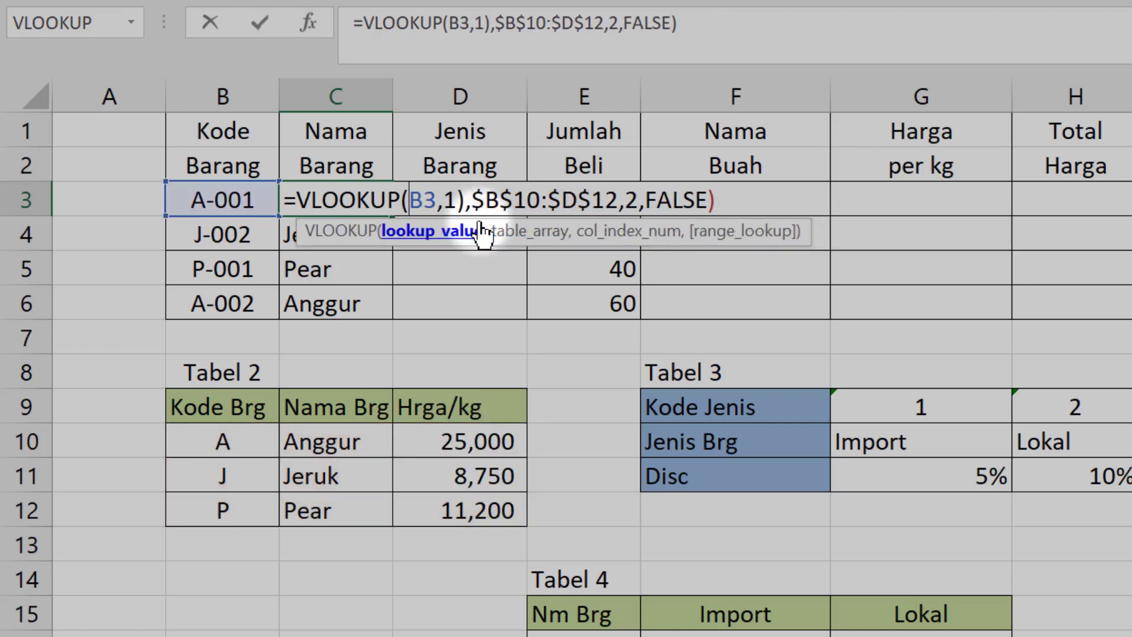
{"action": "left_click", "coordinate": [435, 202]}
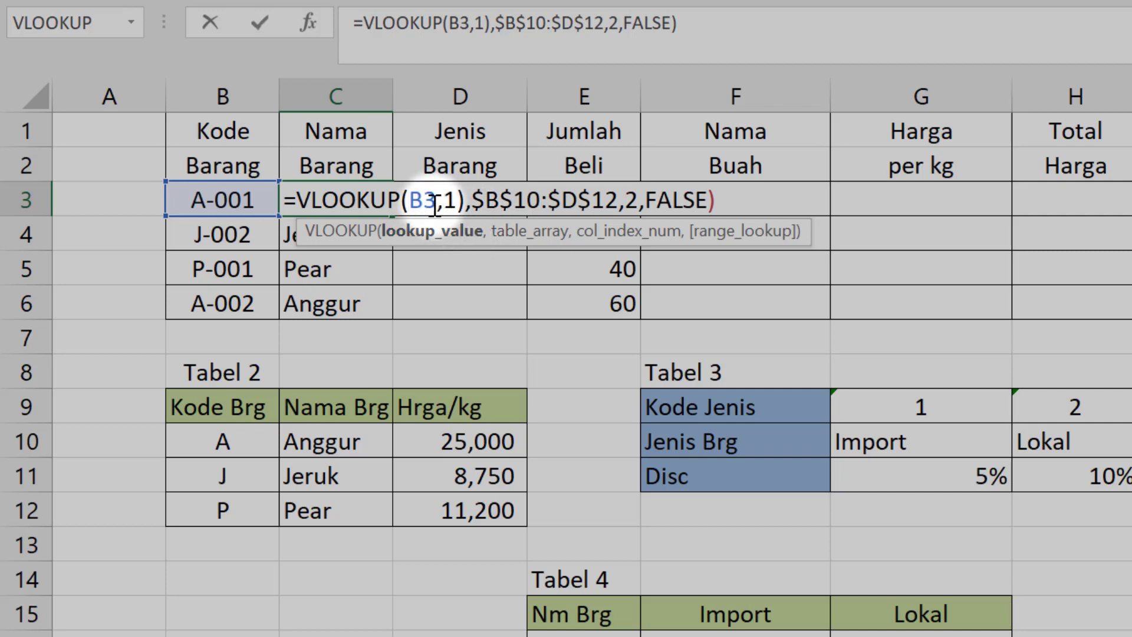
{"action": "key", "text": "Delete"}
{"action": "key", "text": "Delete"}
{"action": "key", "text": "Delete"}
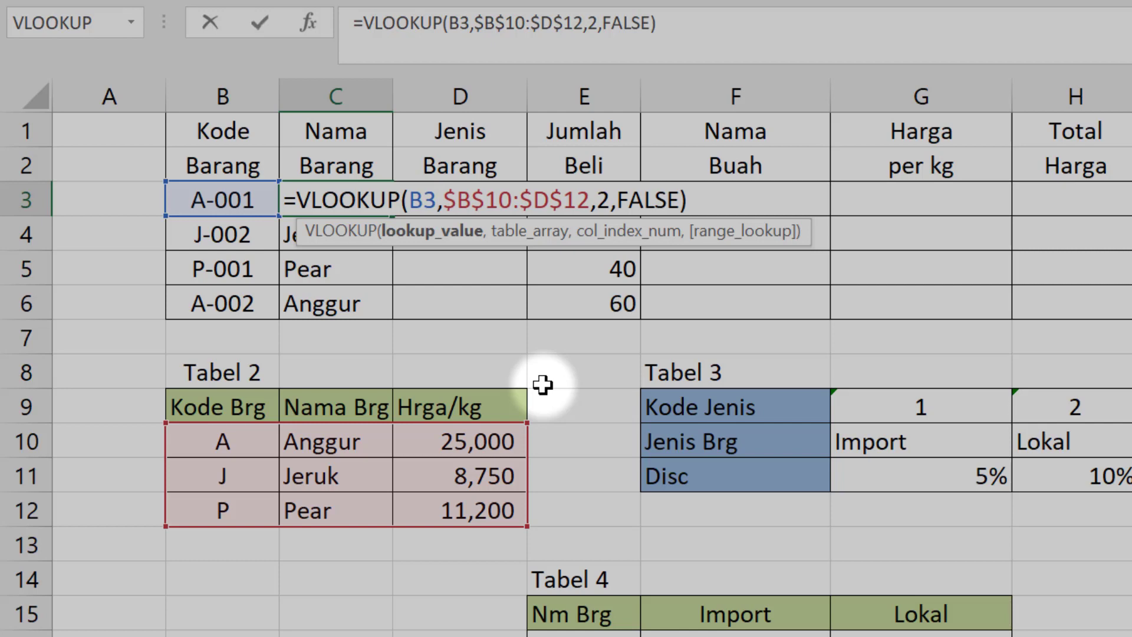
{"action": "key", "text": "Return"}
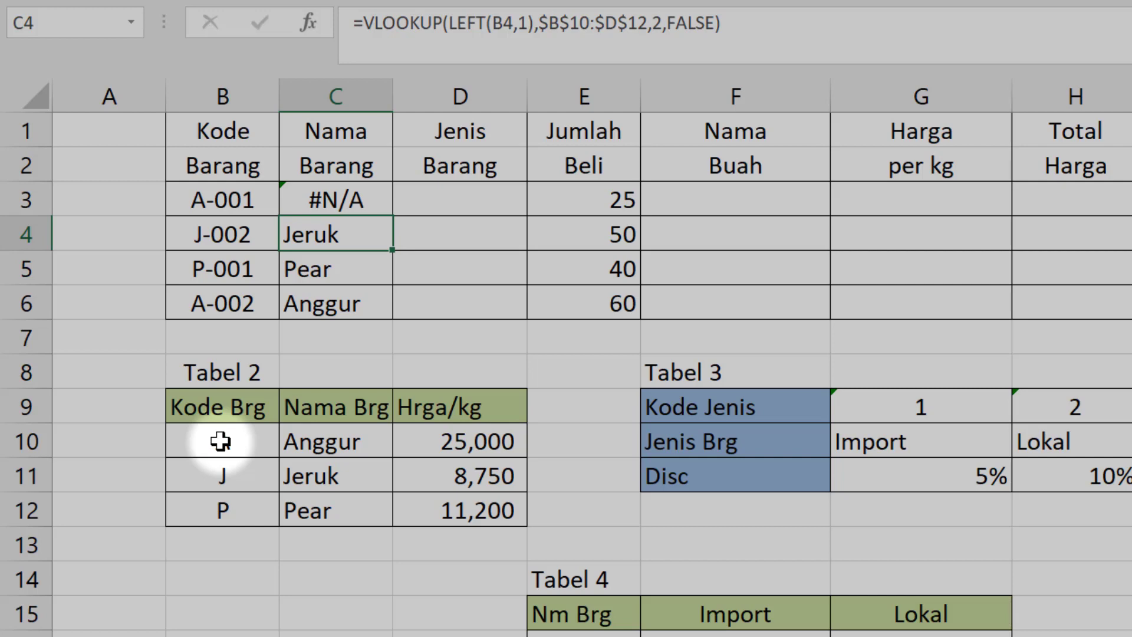
{"action": "key", "text": "Up"}
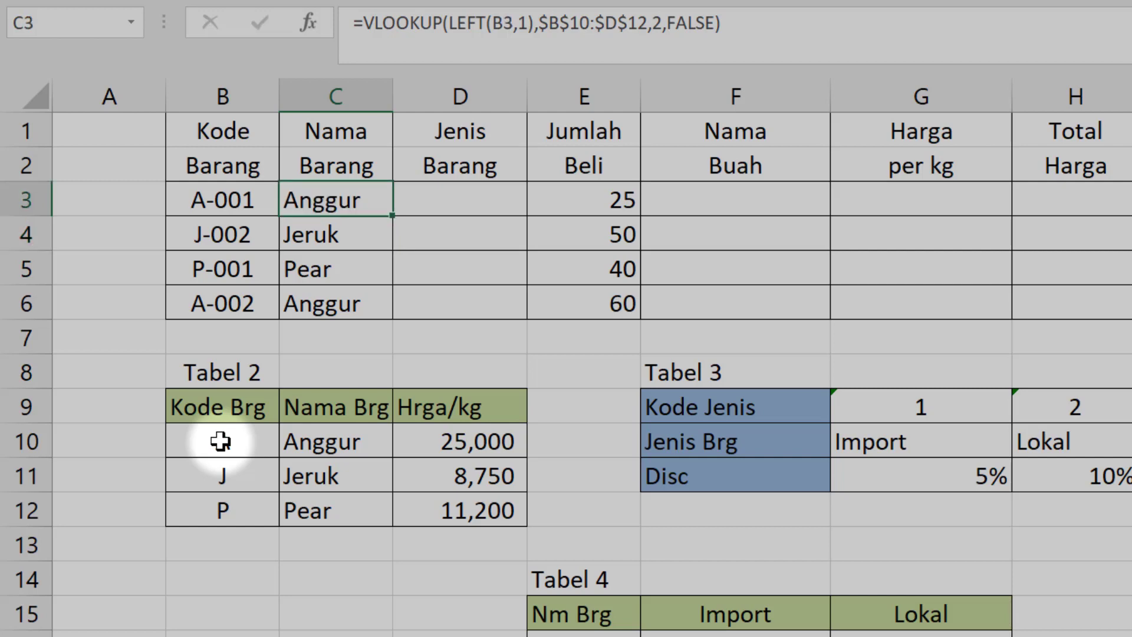
Check Tabel 3 and Tabel 4 as possible sources for the Jenis Barang value in D3.
{"action": "left_click", "coordinate": [463, 199]}
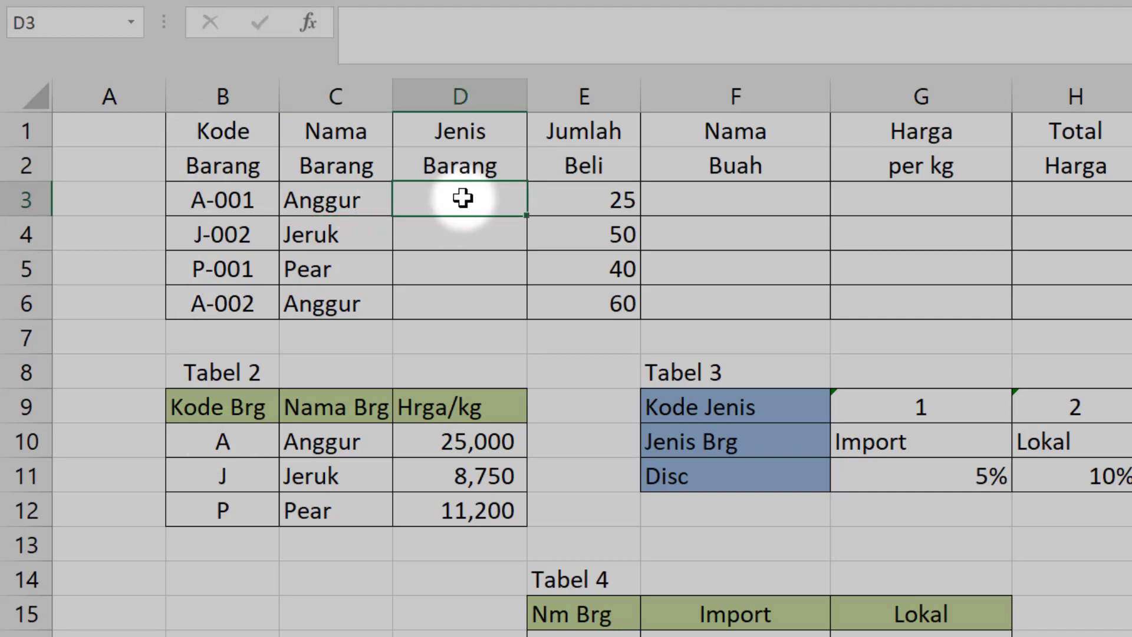
{"action": "scroll", "coordinate": [462, 199], "scroll_direction": "down", "scroll_amount": 3}
{"action": "scroll", "coordinate": [463, 198], "scroll_direction": "up", "scroll_amount": 1}
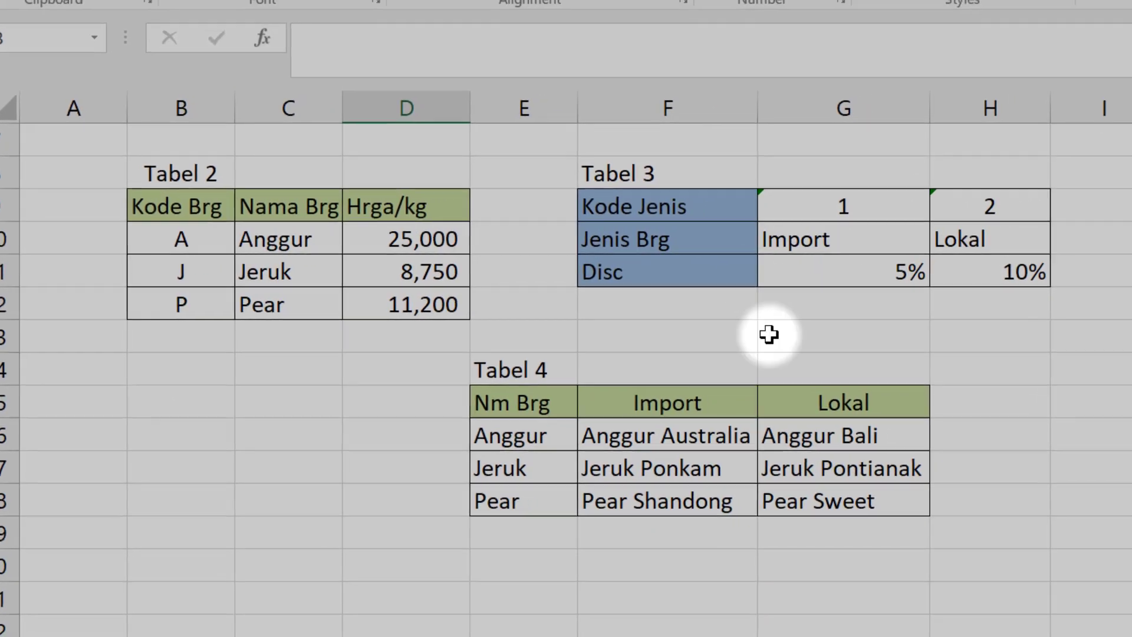
{"action": "scroll", "coordinate": [826, 316], "scroll_direction": "up", "scroll_amount": 2}
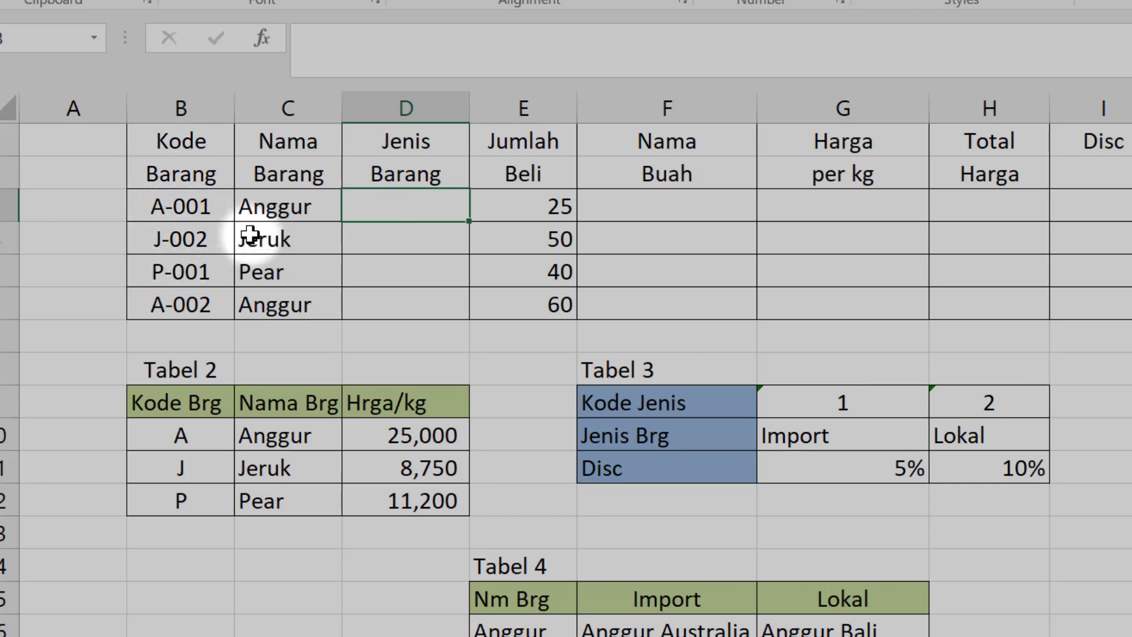
Examine the digits after the hyphen in B3's code, particularly the last character, as the key for Jenis Barang.
{"action": "left_click", "coordinate": [217, 206]}
{"action": "double_click", "coordinate": [377, 39]}
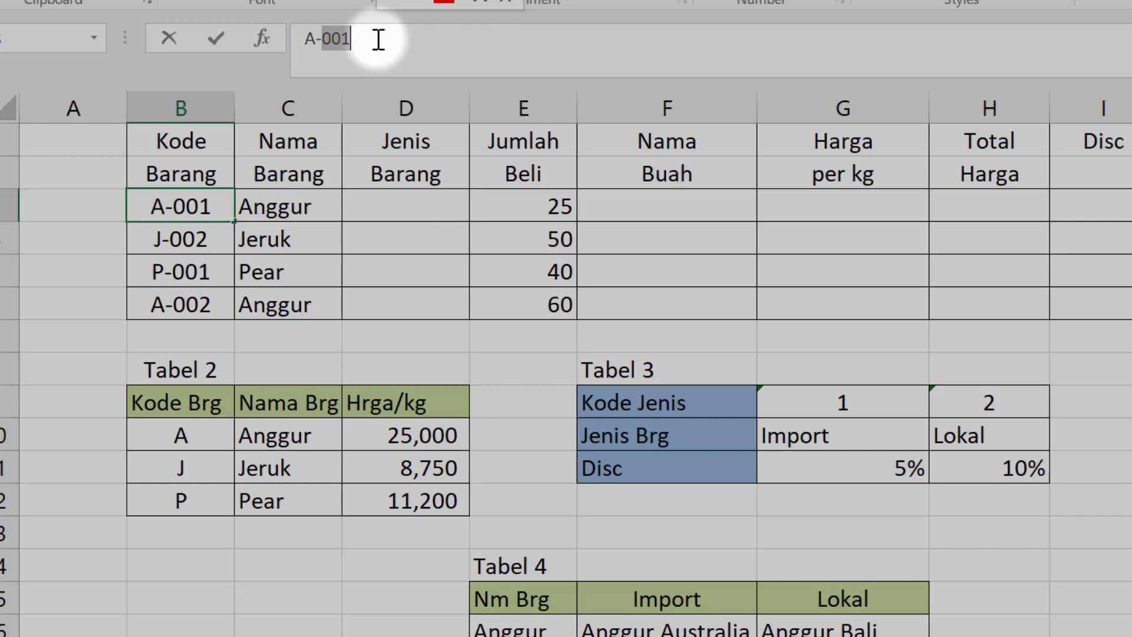
{"action": "key", "text": "Escape"}
{"action": "key", "text": "Down"}
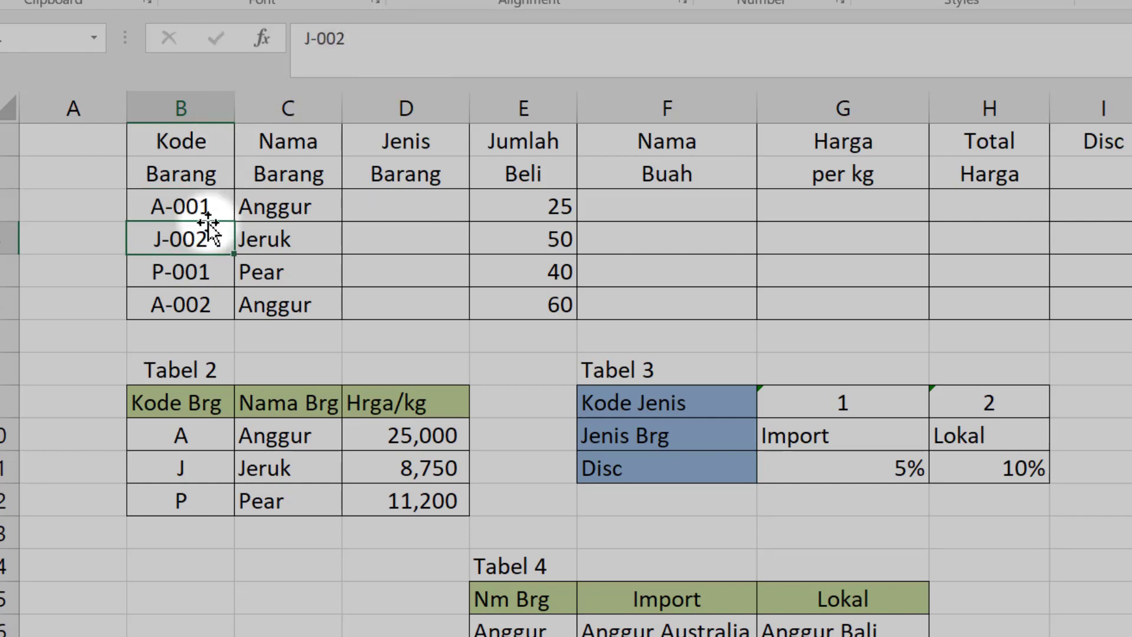
{"action": "left_click", "coordinate": [220, 203]}
{"action": "left_click", "coordinate": [387, 46]}
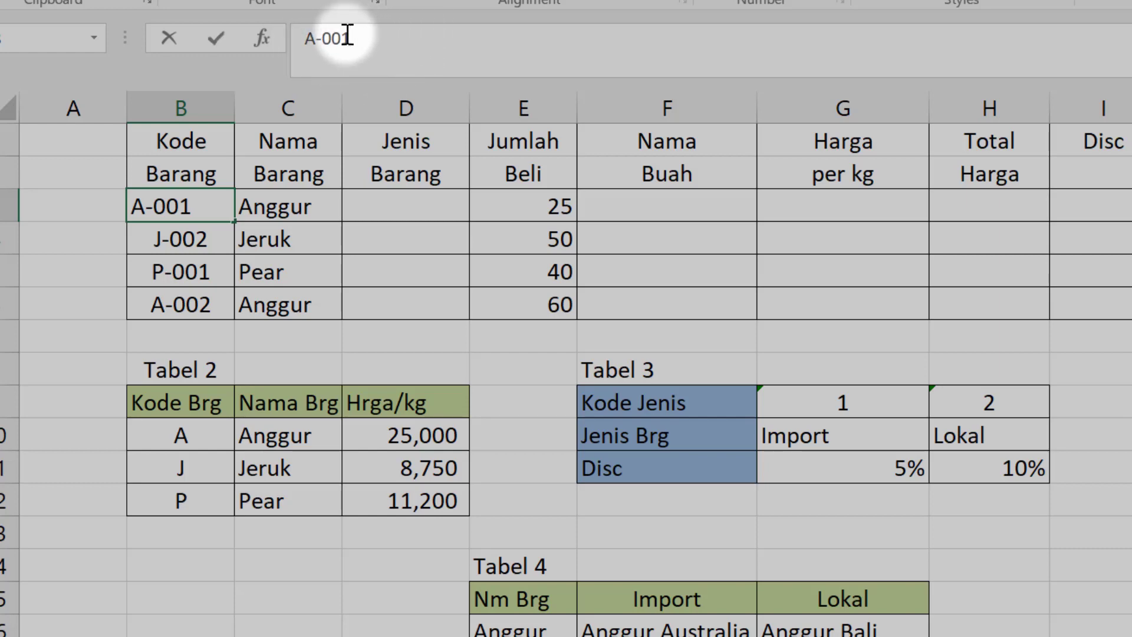
{"action": "left_click_drag", "start_coordinate": [344, 39], "coordinate": [356, 50]}
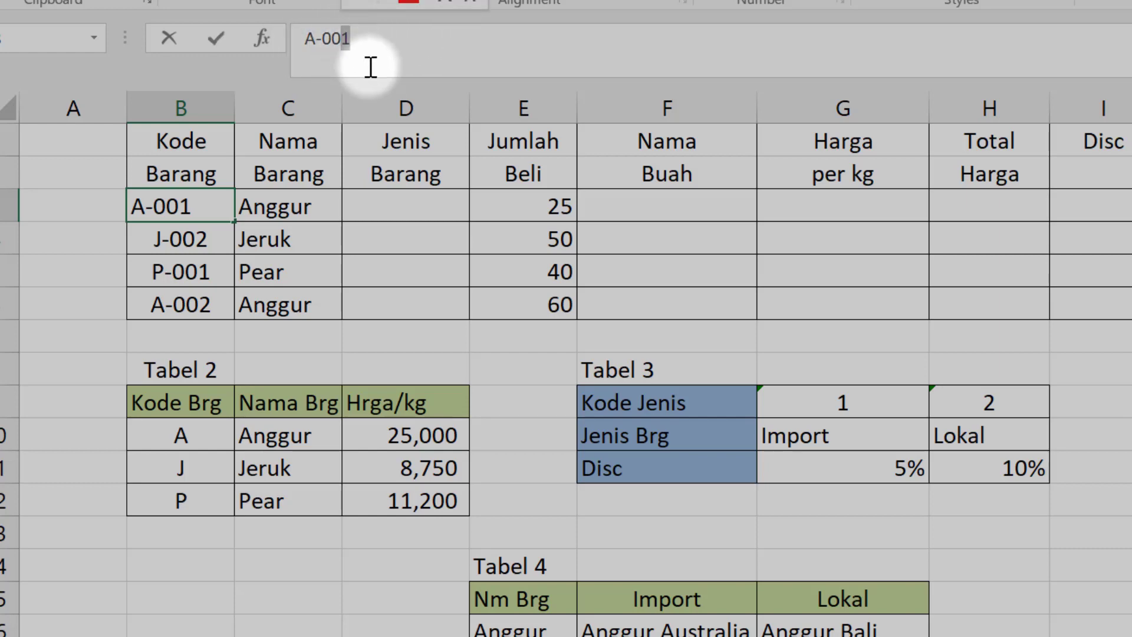
Examine how the Kode Jenis values in G9 and H9 of Tabel 3 are stored, including G9's leading apostrophe.
{"action": "left_click", "coordinate": [553, 206]}
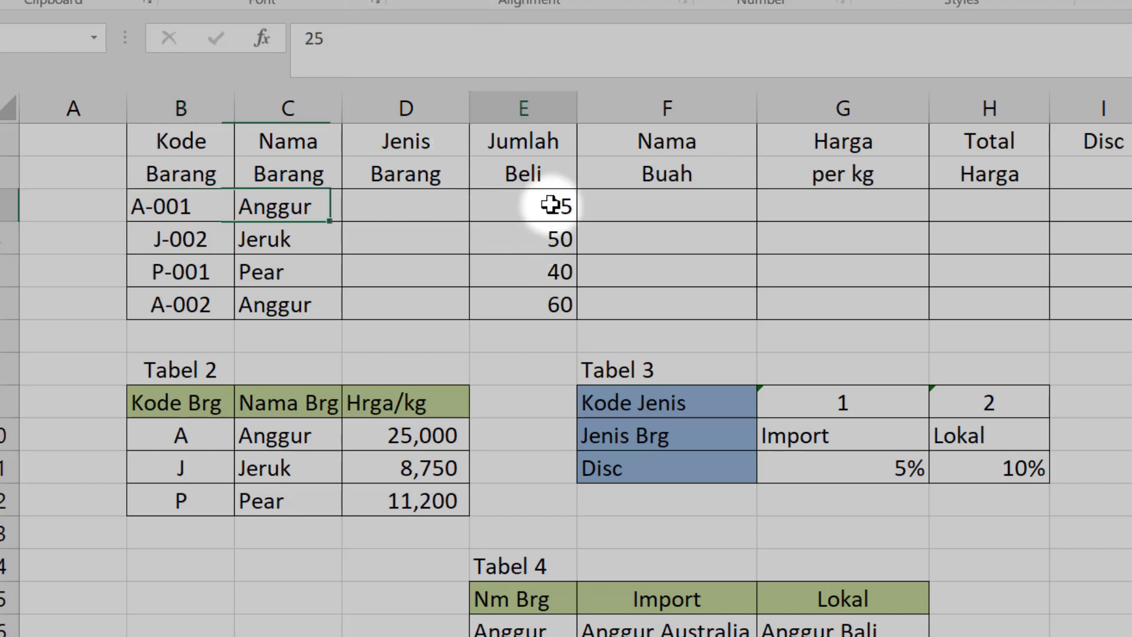
{"action": "left_click", "coordinate": [847, 403]}
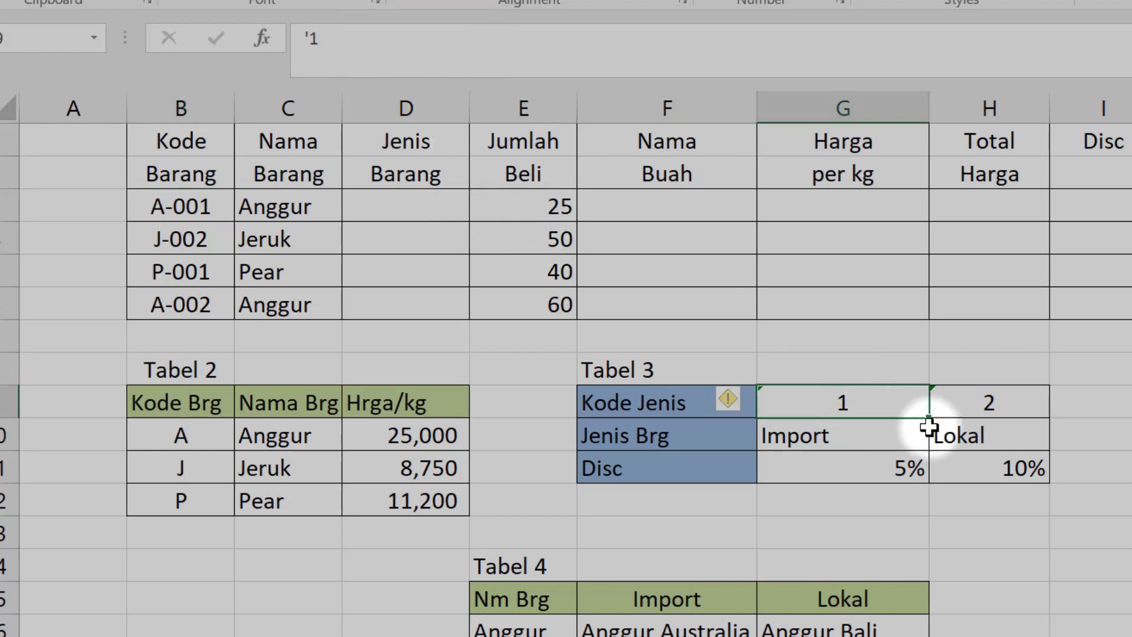
{"action": "left_click", "coordinate": [996, 400]}
{"action": "left_click", "coordinate": [849, 405]}
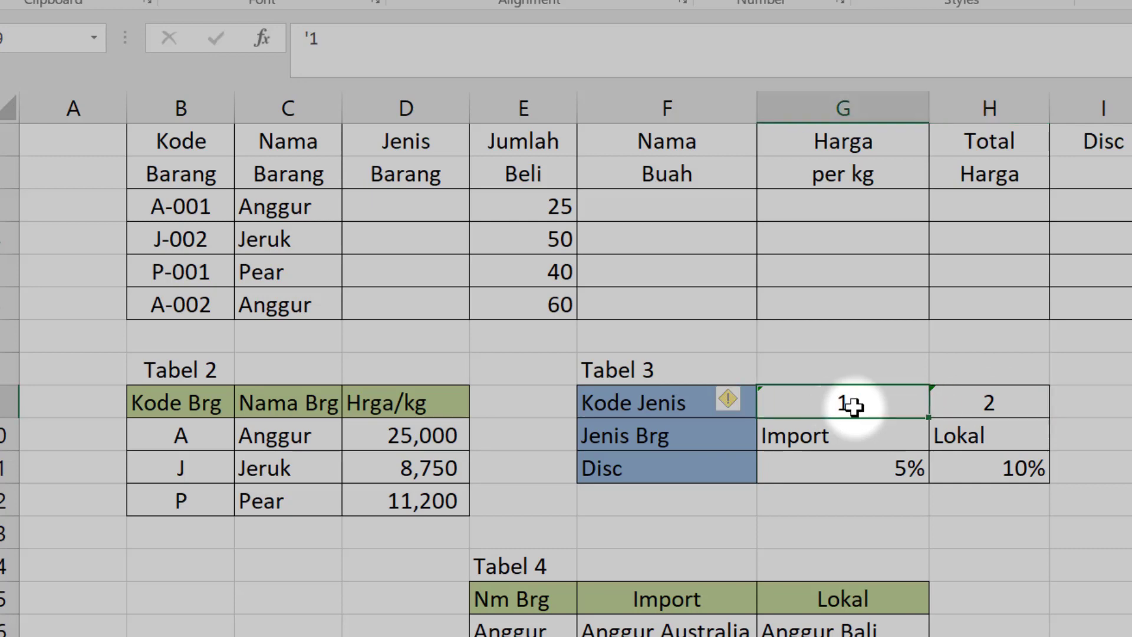
{"action": "left_click", "coordinate": [972, 406]}
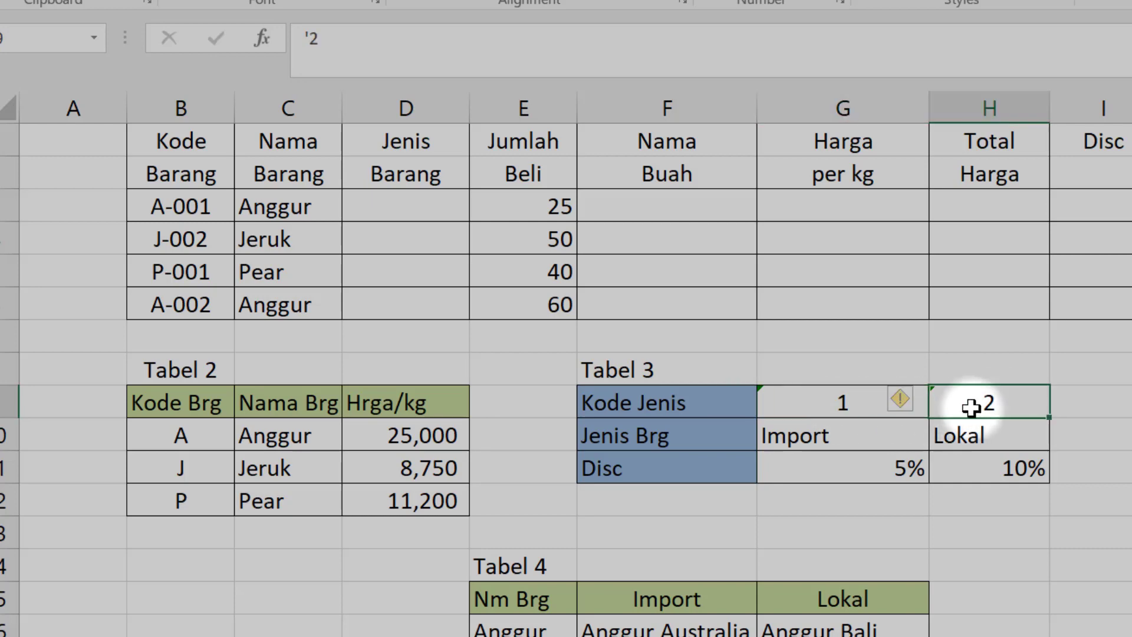
{"action": "left_click", "coordinate": [837, 405]}
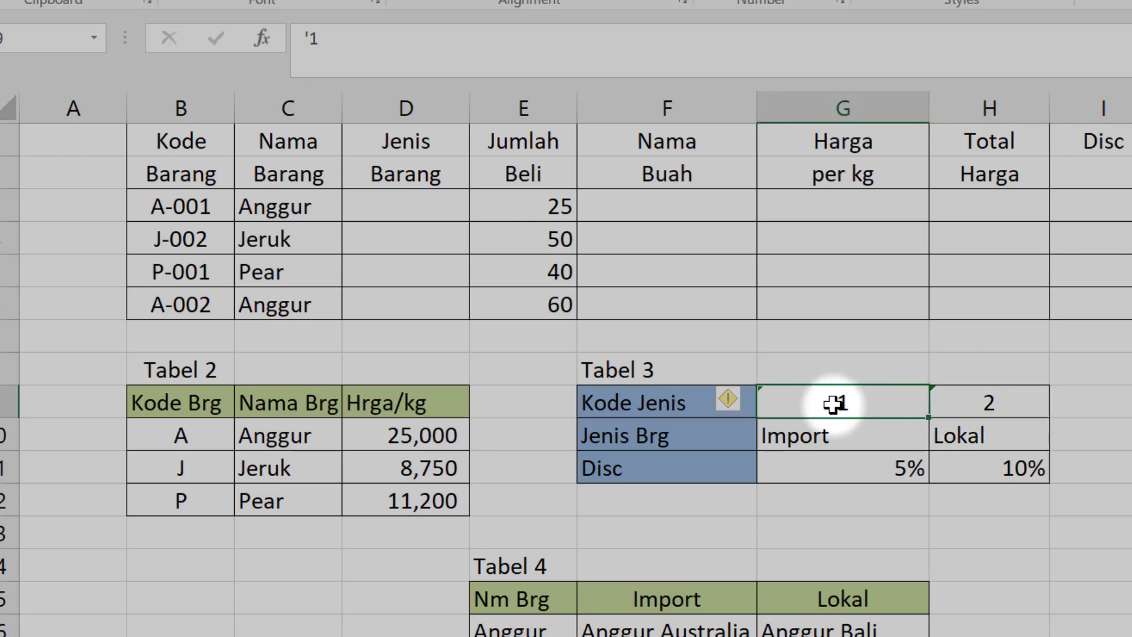
{"action": "double_click", "coordinate": [837, 404]}
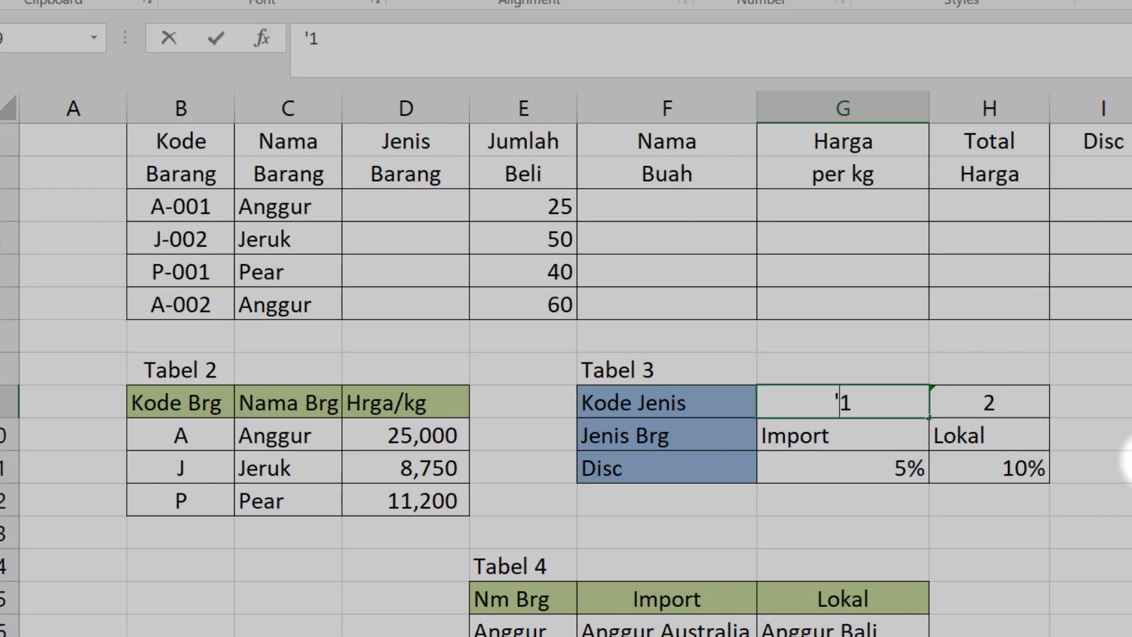
{"action": "key", "text": "Return"}
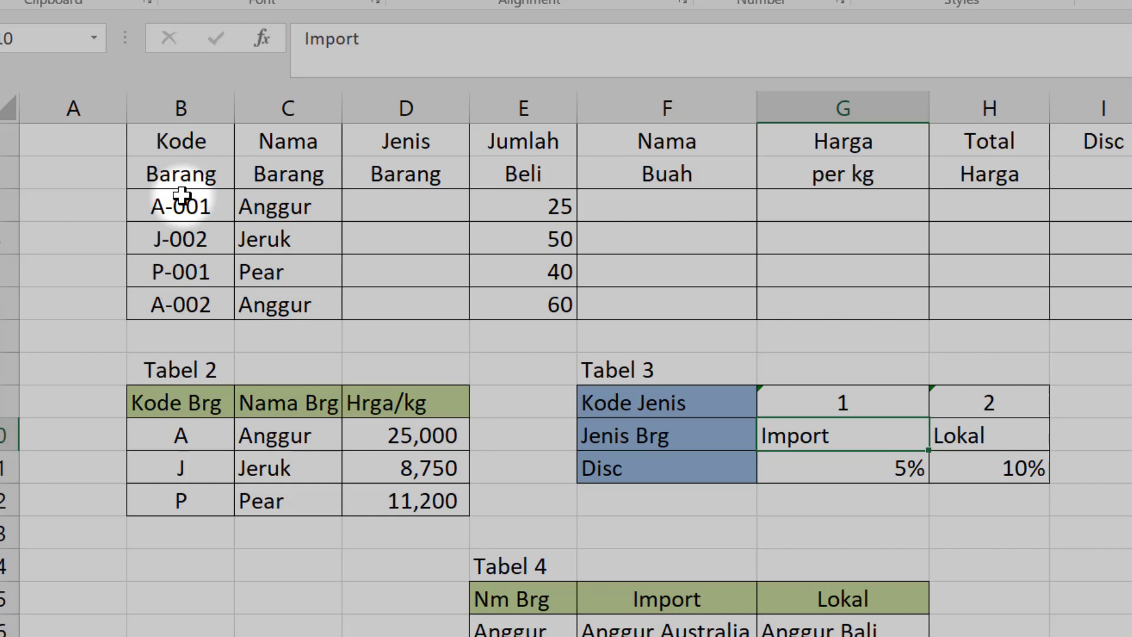
Replace the text entry in G9, the first Kode Jenis of Tabel 3, with the plain number 1.
{"action": "left_click", "coordinate": [808, 395]}
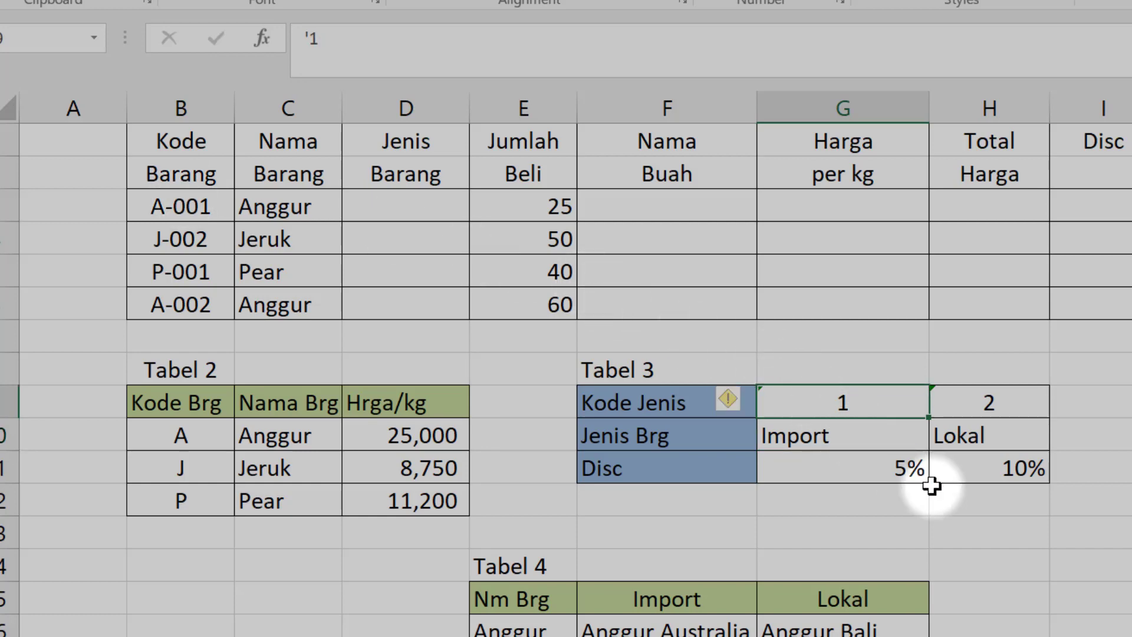
{"action": "type", "text": "1"}
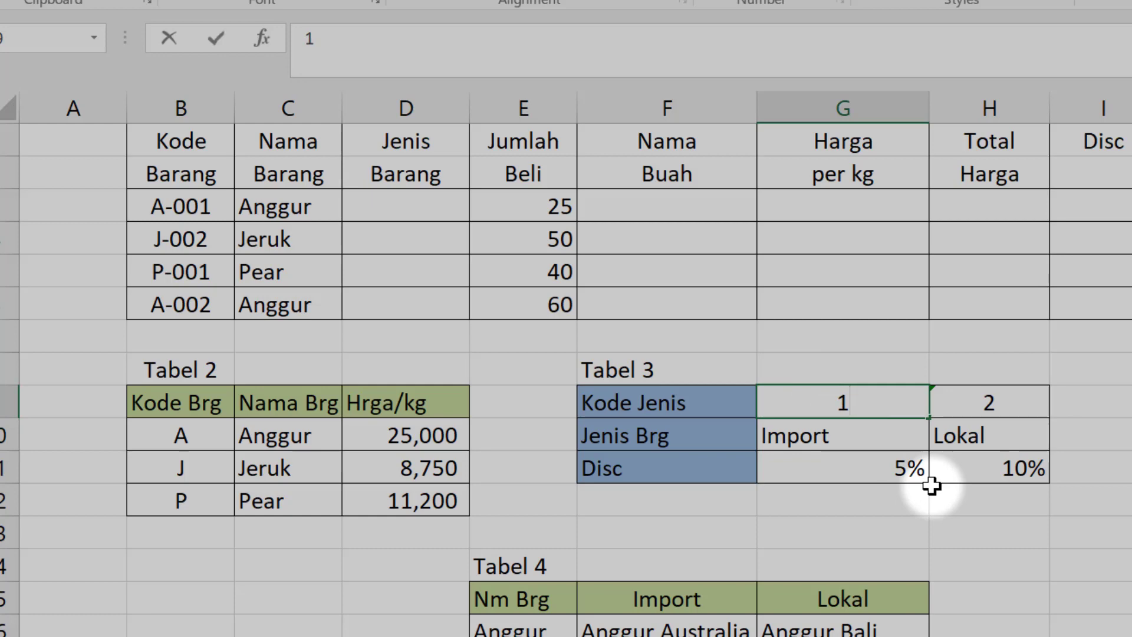
{"action": "key", "text": "Return"}
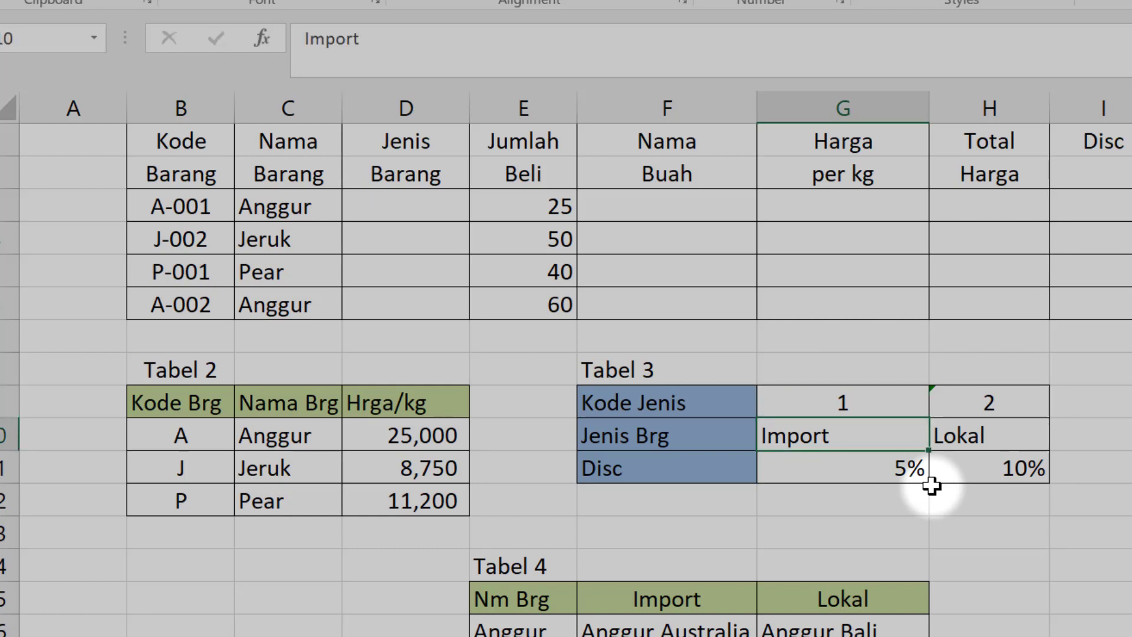
{"action": "left_click", "coordinate": [427, 213]}
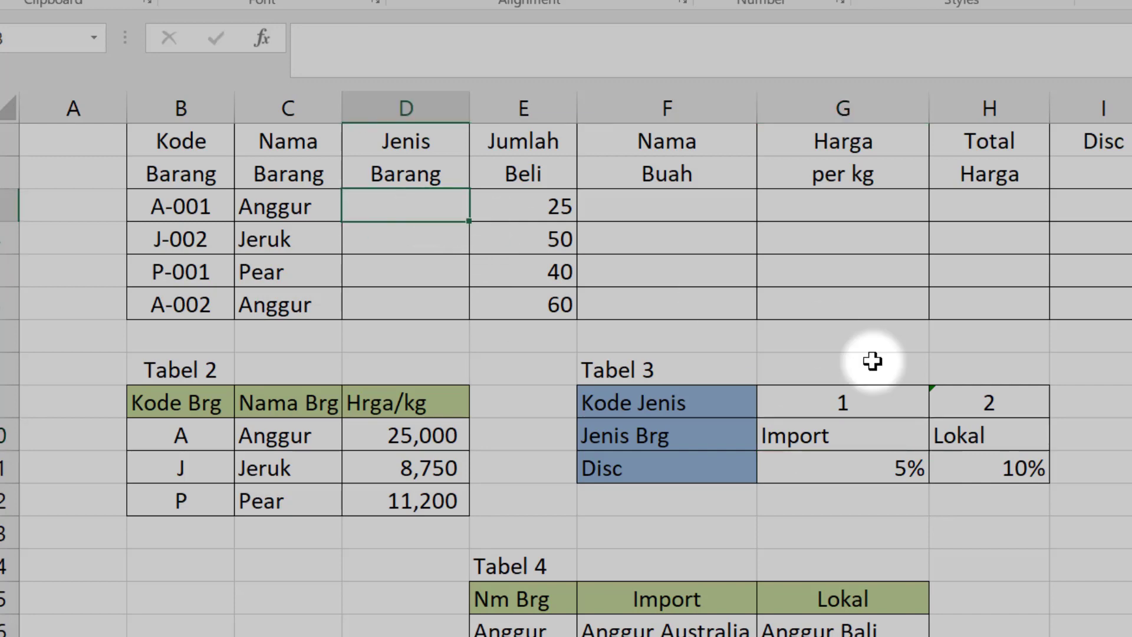
{"action": "left_click", "coordinate": [883, 401]}
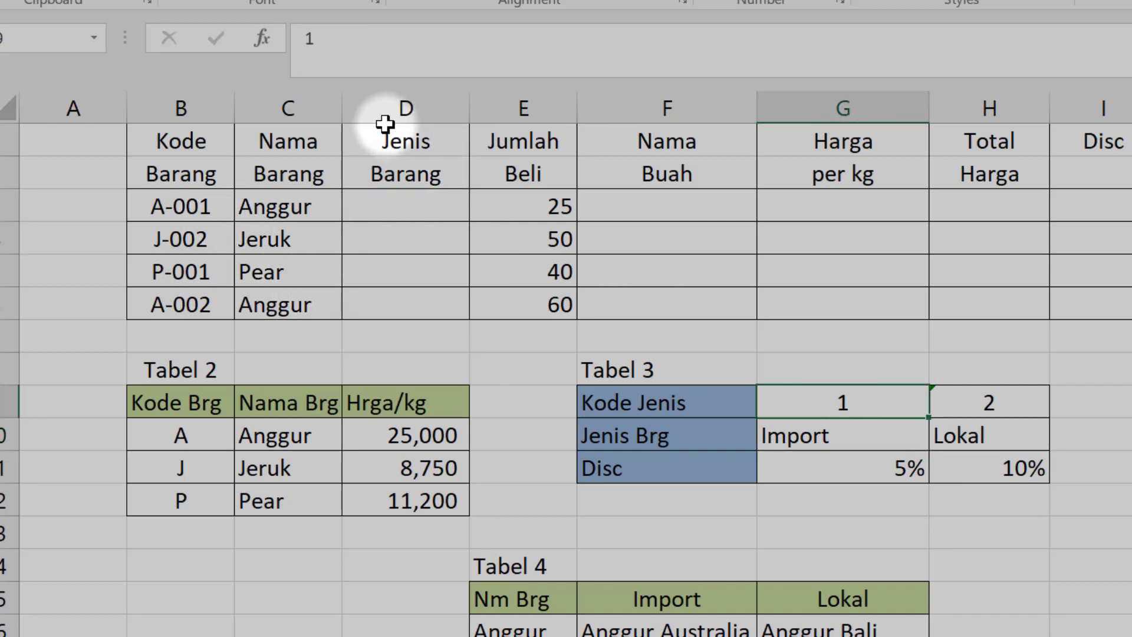
Start an HLOOKUP formula in D3 under Jenis Barang, using RIGHT(B3,1) as the lookup value.
{"action": "left_click_drag", "start_coordinate": [404, 203], "coordinate": [413, 239]}
{"action": "left_click", "coordinate": [417, 202]}
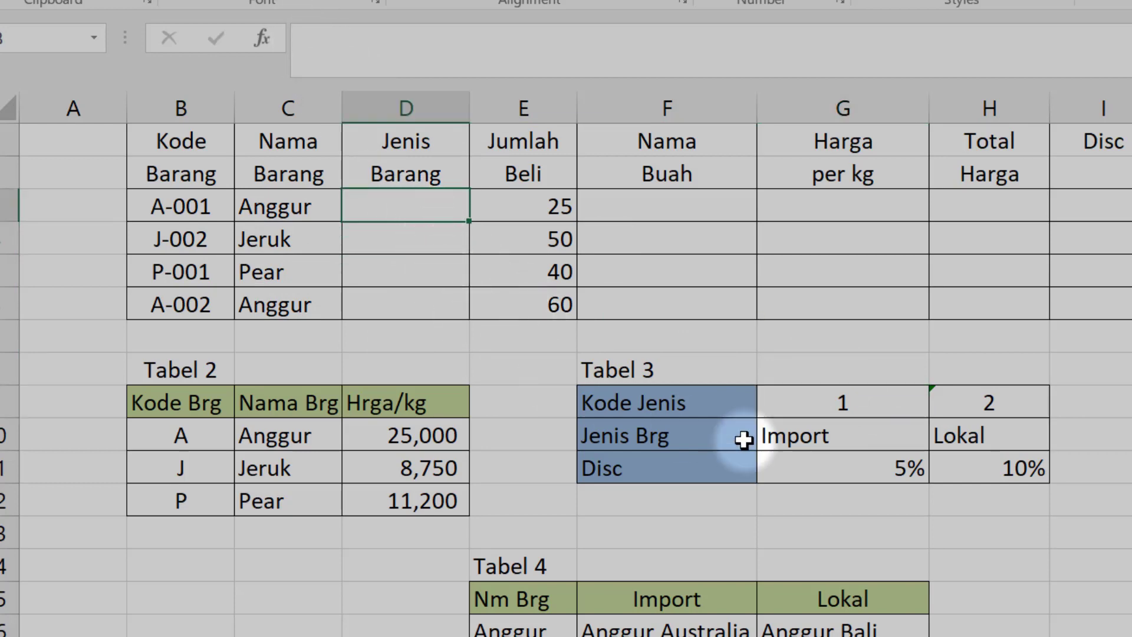
{"action": "type", "text": "="}
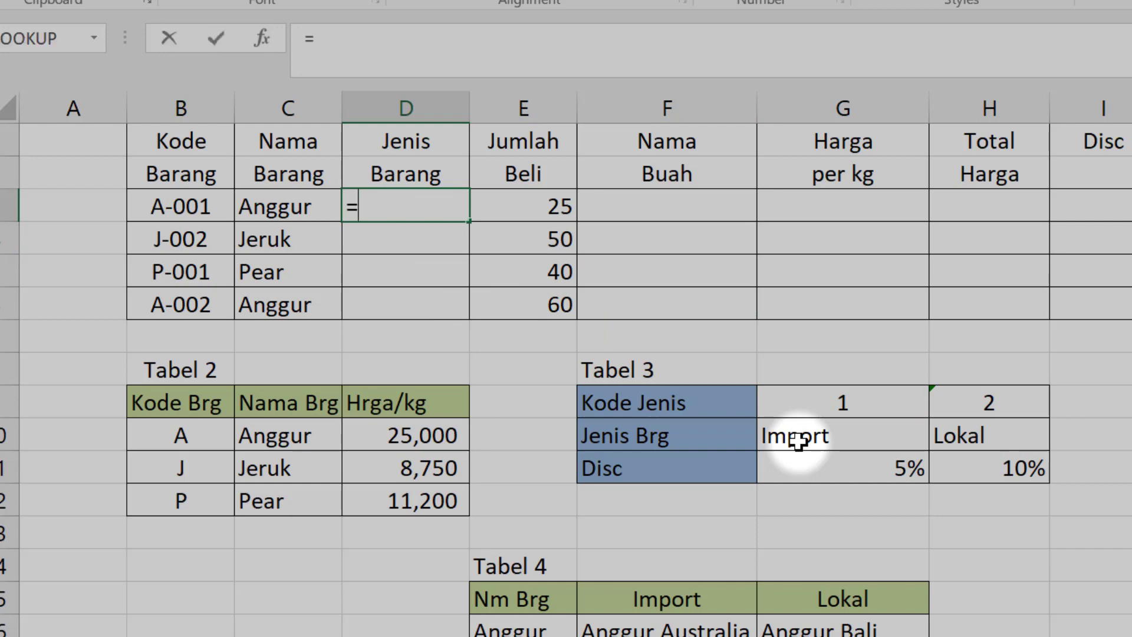
{"action": "type", "text": "HLOO"}
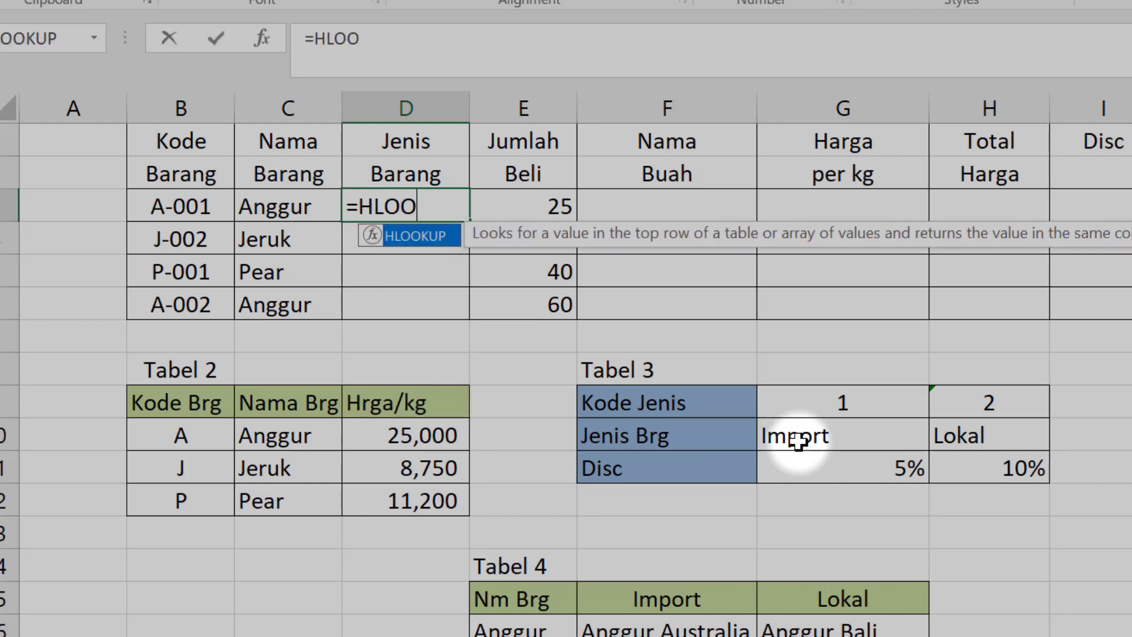
{"action": "type", "text": "KUP("}
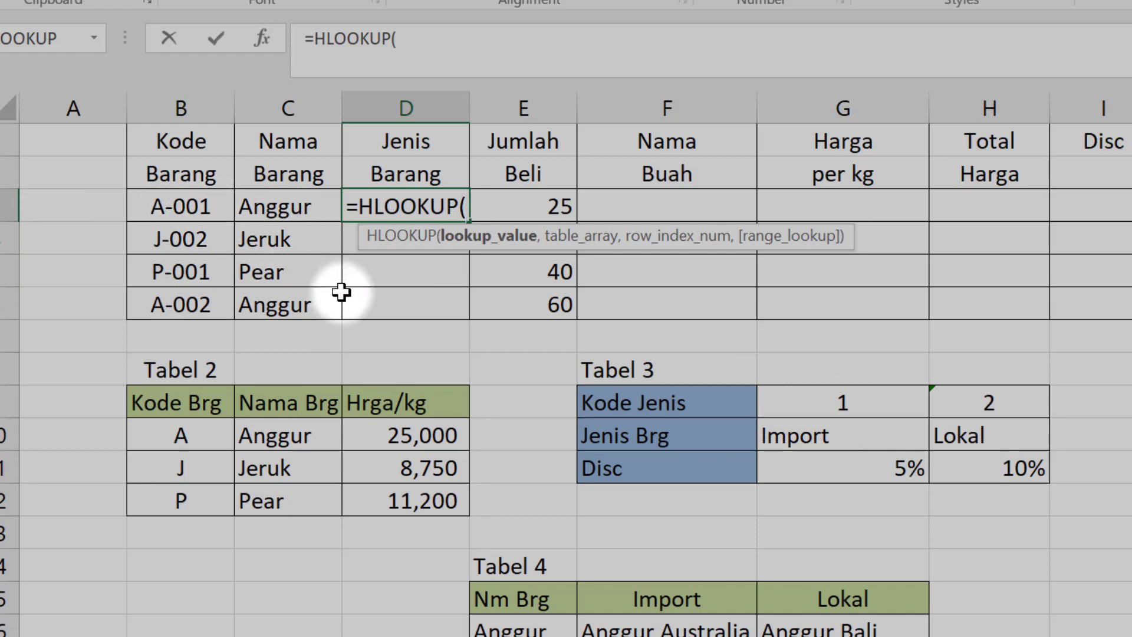
{"action": "type", "text": "RGIHT"}
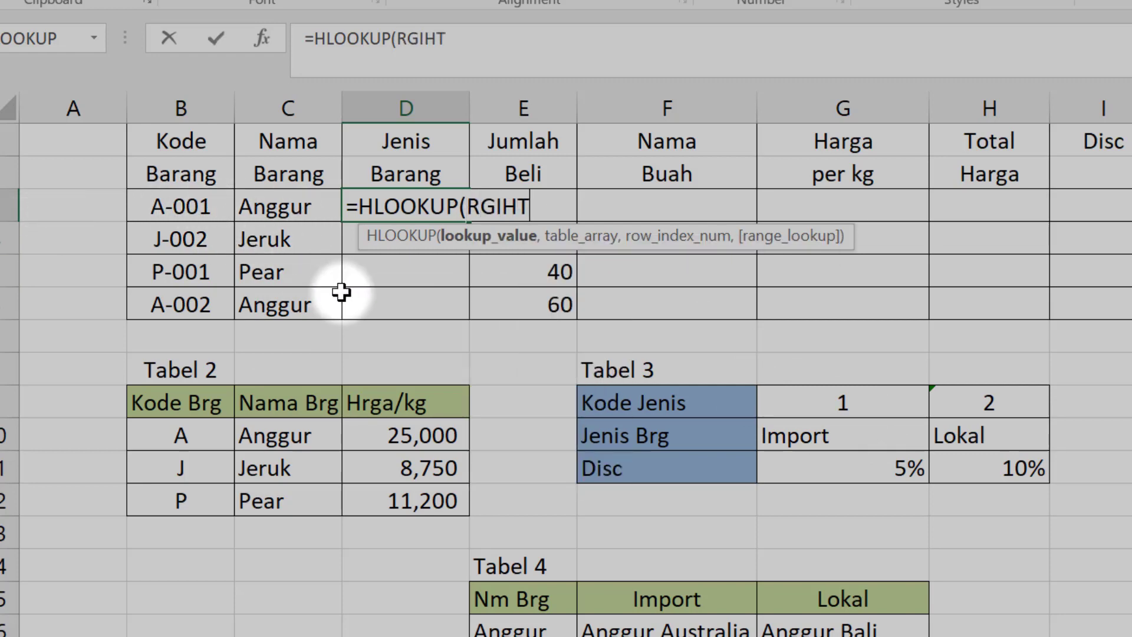
{"action": "key", "text": "BackSpace"}
{"action": "key", "text": "BackSpace"}
{"action": "key", "text": "BackSpace"}
{"action": "key", "text": "BackSpace"}
{"action": "type", "text": "IGHT"}
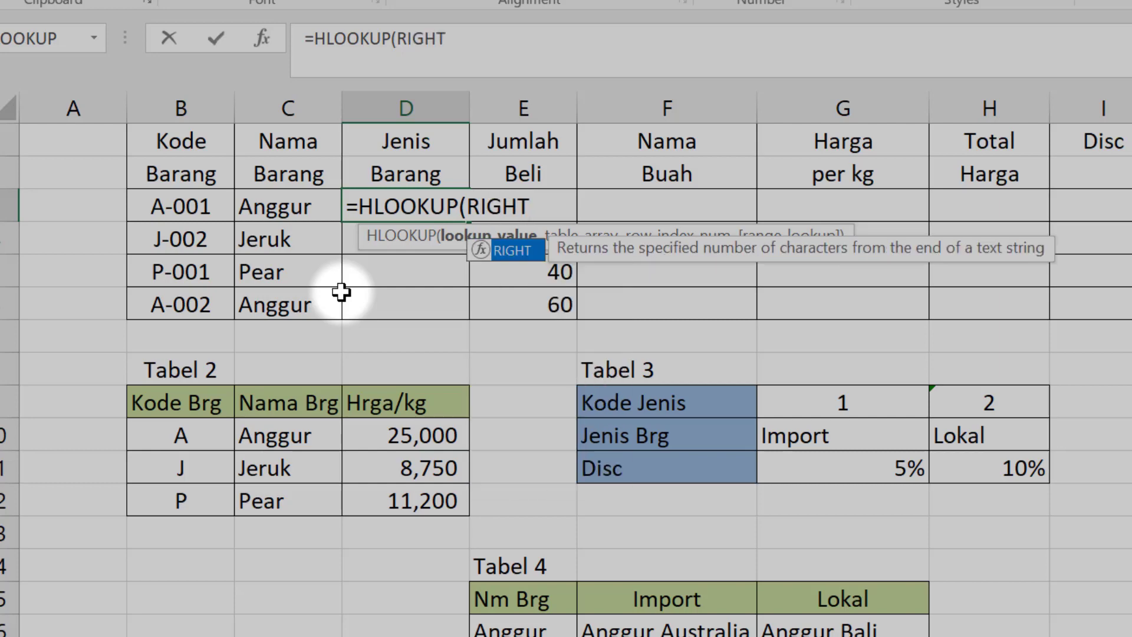
{"action": "type", "text": "("}
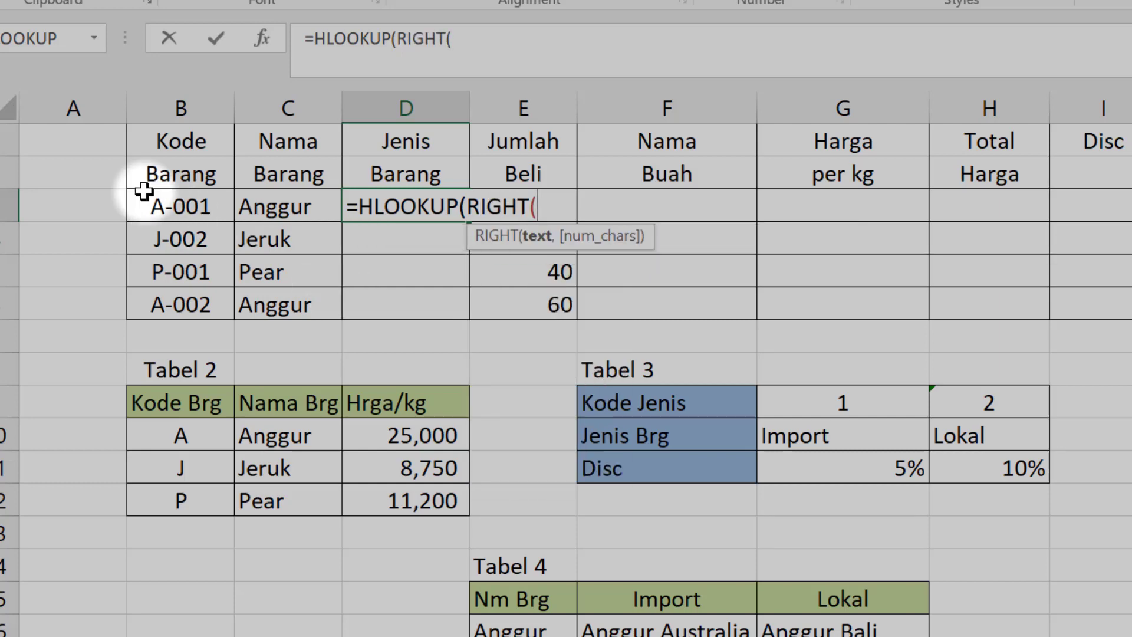
{"action": "left_click", "coordinate": [155, 207]}
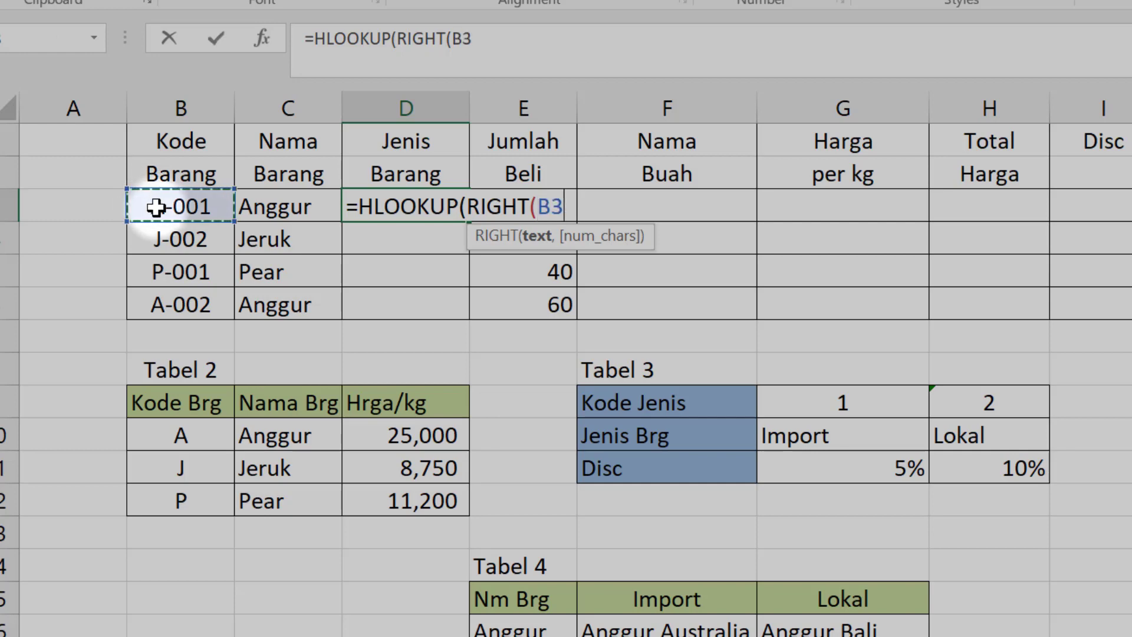
{"action": "type", "text": ","}
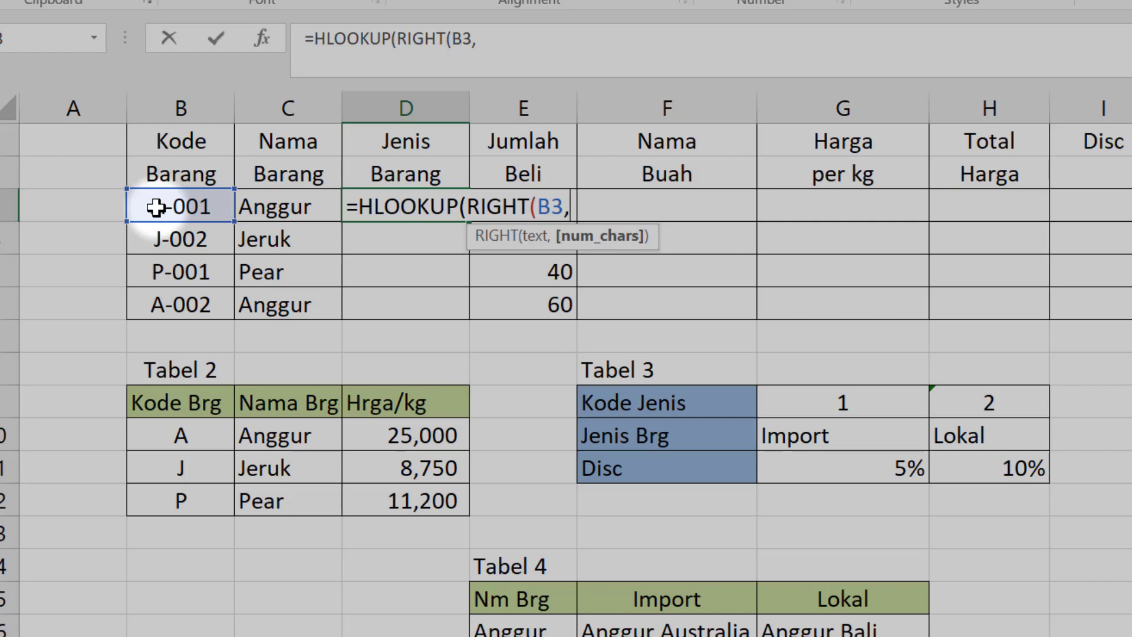
{"action": "type", "text": "1),"}
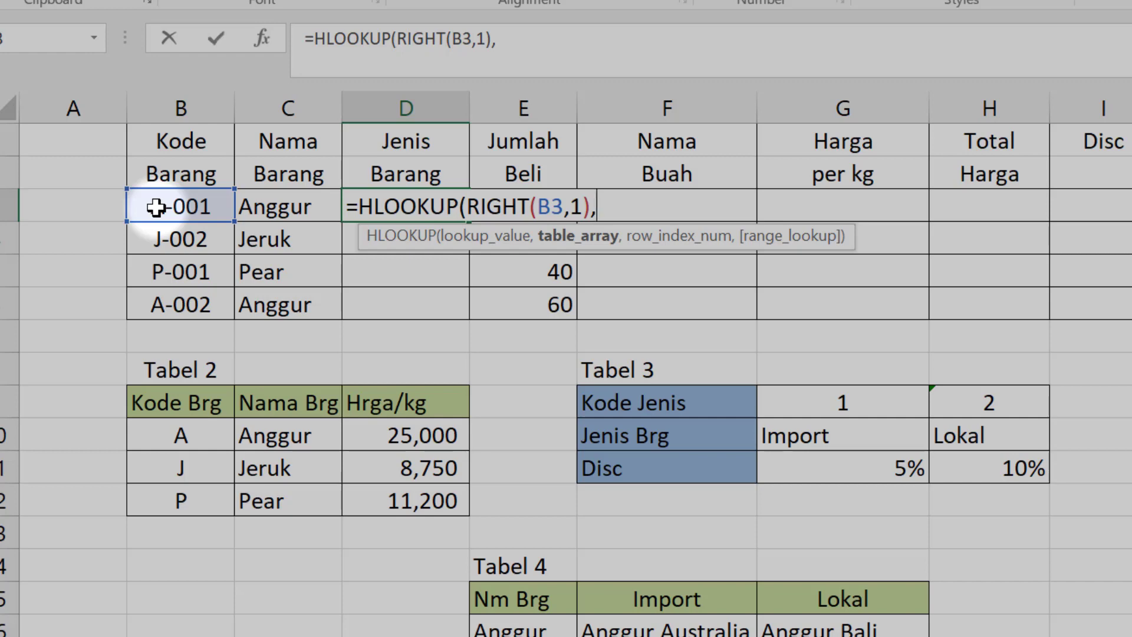
Complete D3's HLOOKUP with the absolute table range $G$9:$H$11, row index 2 and FALSE for an exact match.
{"action": "left_click_drag", "start_coordinate": [806, 405], "coordinate": [956, 465]}
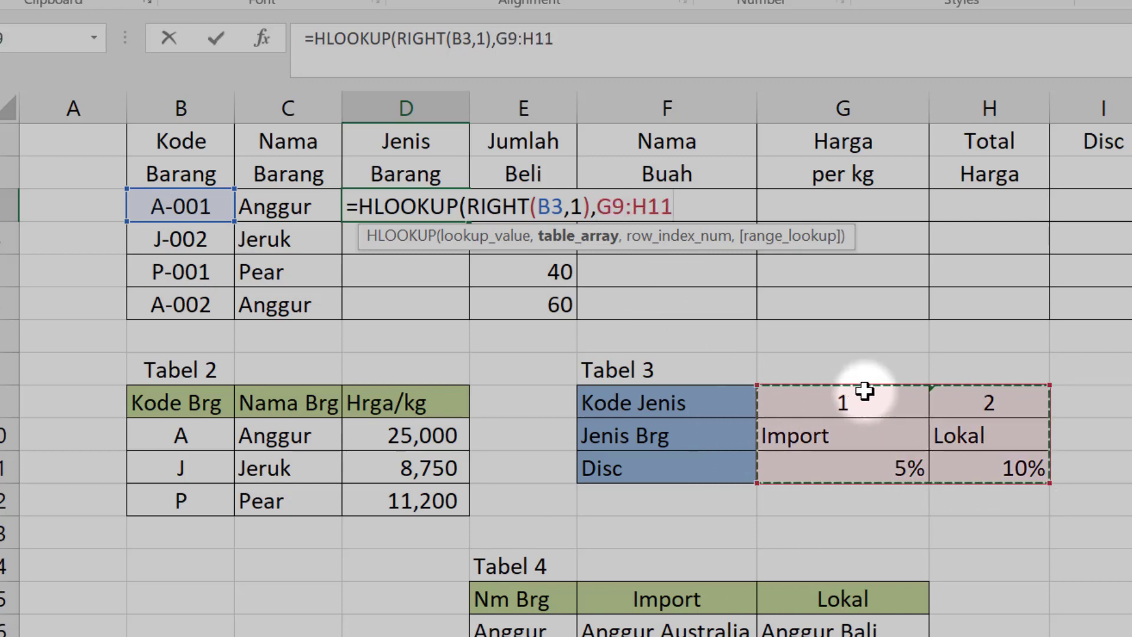
{"action": "key", "text": "F4"}
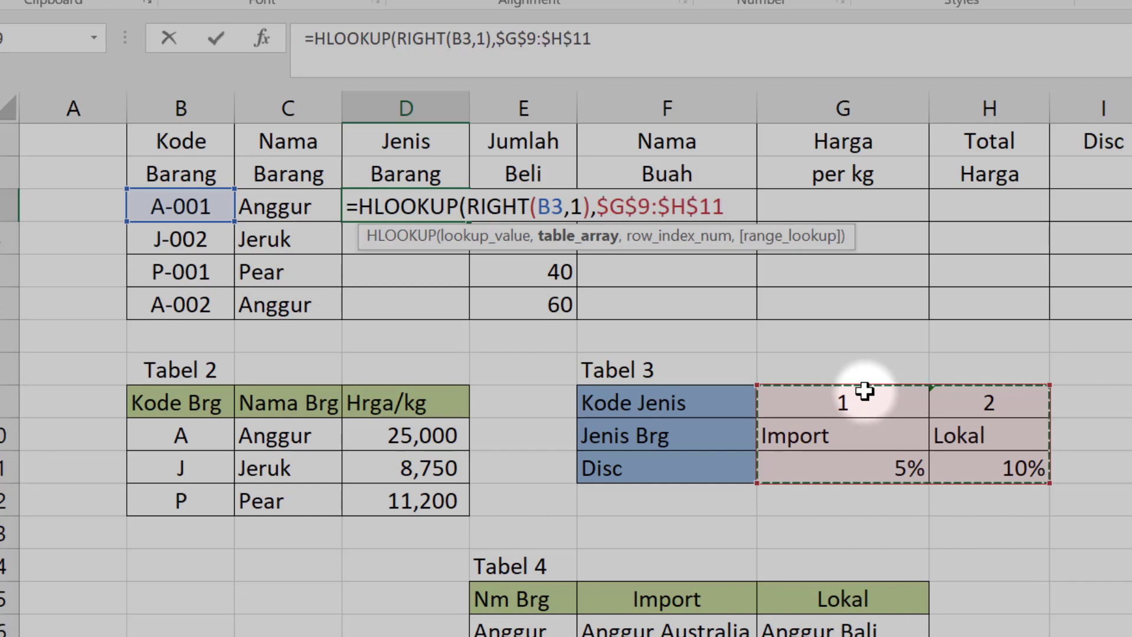
{"action": "type", "text": ","}
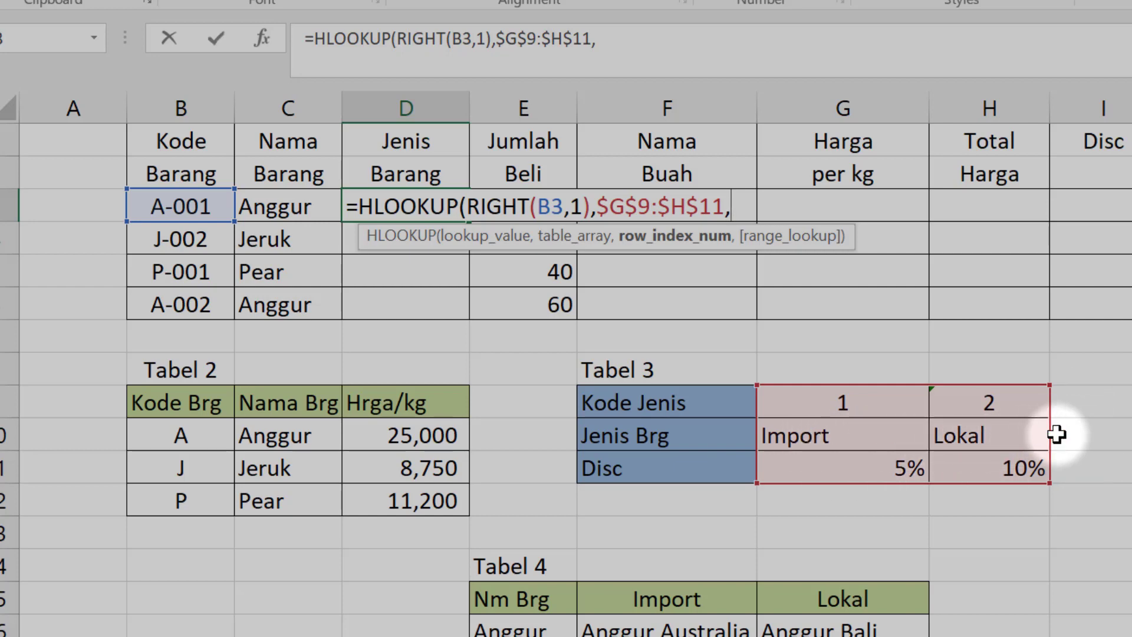
{"action": "type", "text": "2"}
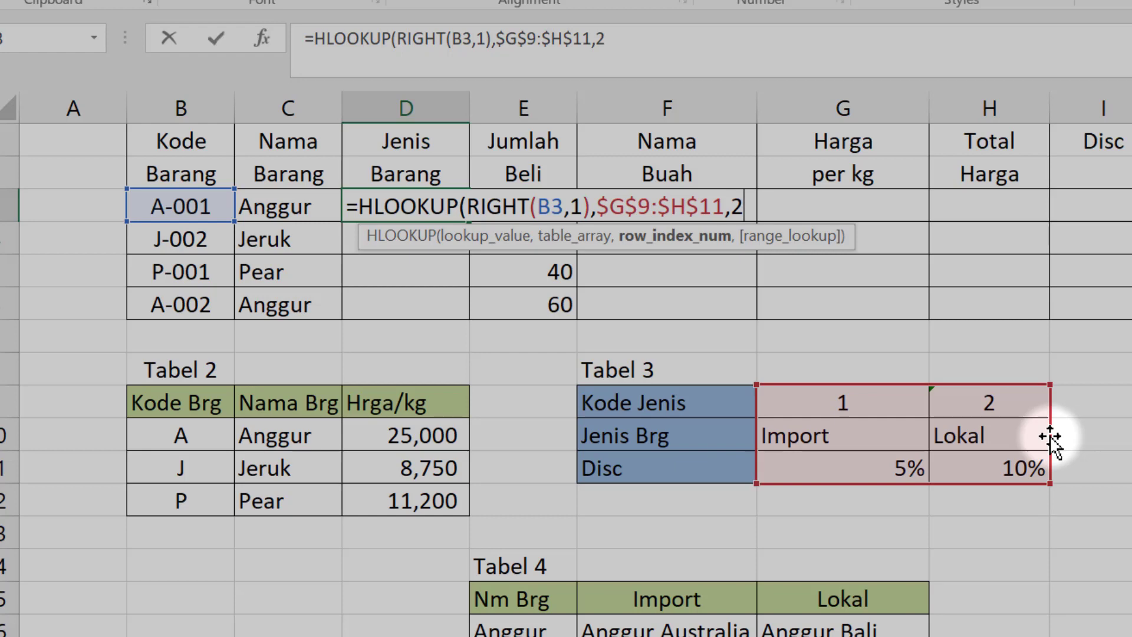
{"action": "type", "text": ","}
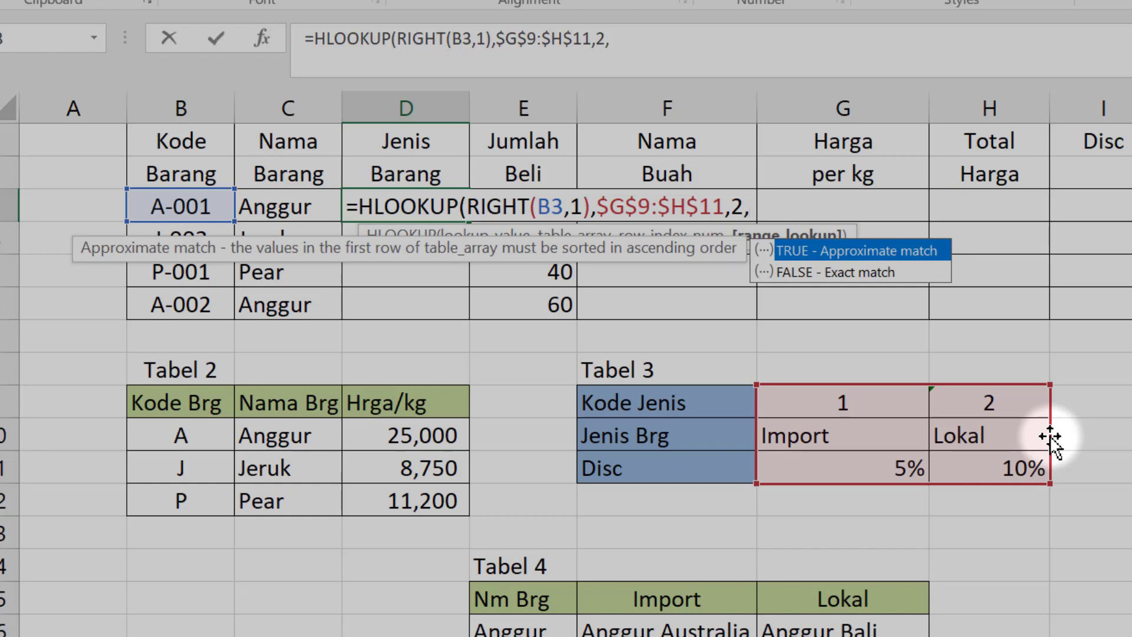
{"action": "type", "text": "FALSE)"}
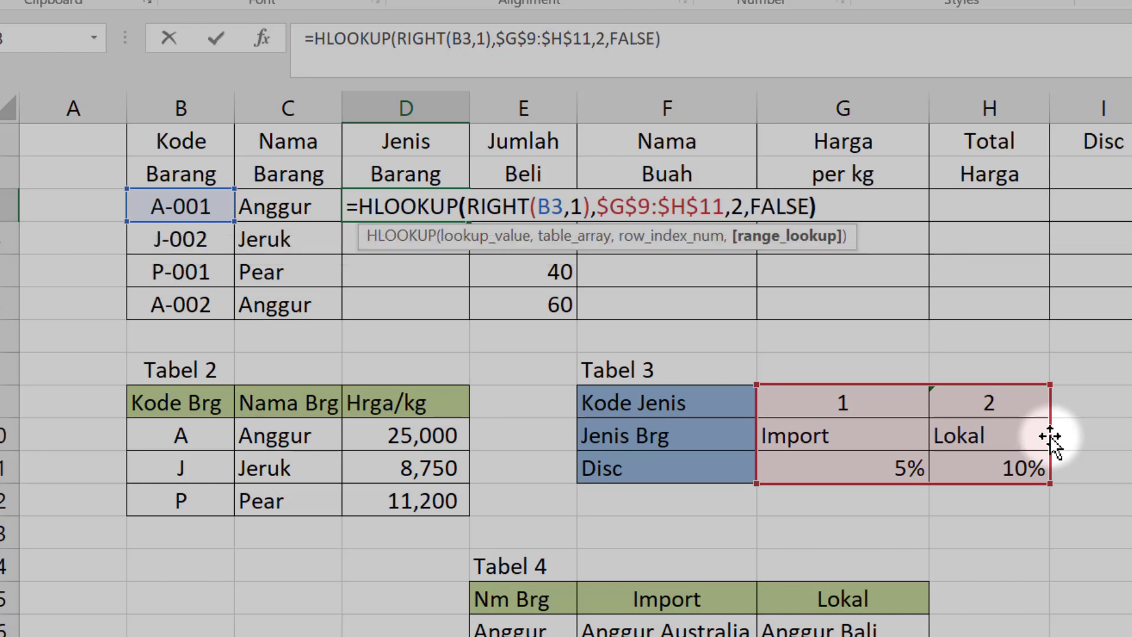
{"action": "key", "text": "Return"}
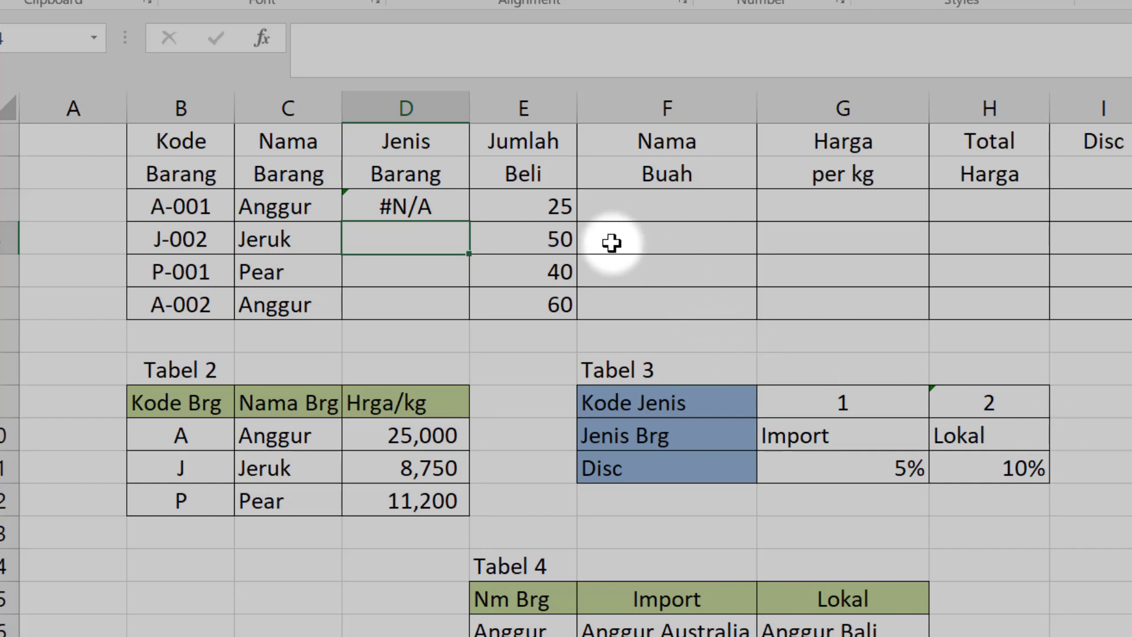
Compare the RIGHT(B3,1) lookup value in D3's formula with the Kode Jenis entry in G9.
{"action": "left_click", "coordinate": [430, 211]}
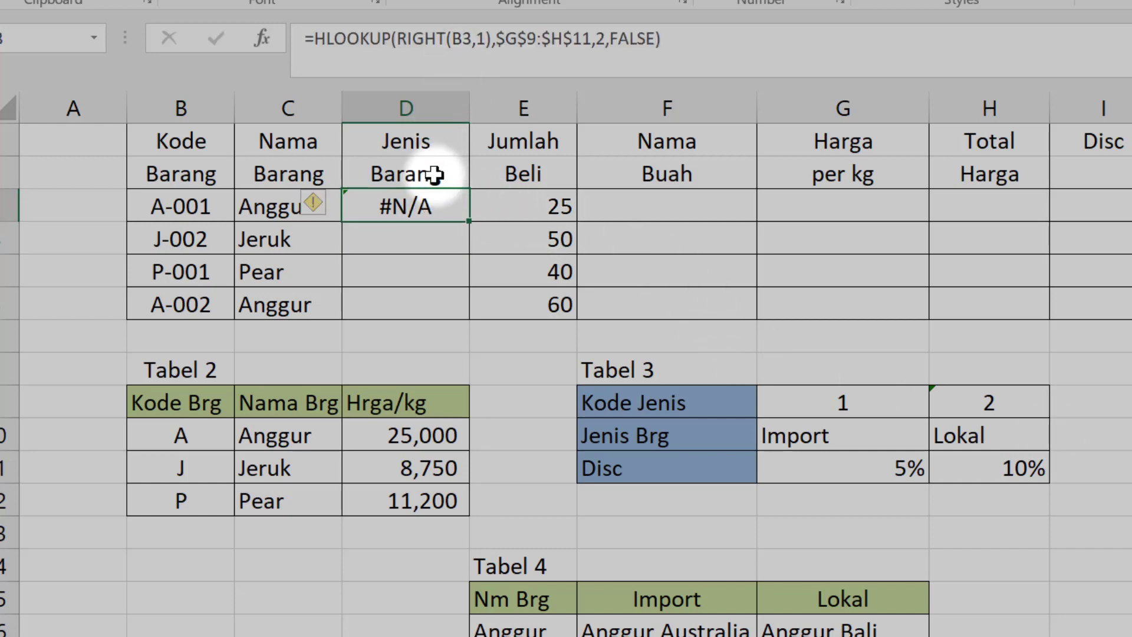
{"action": "double_click", "coordinate": [434, 211]}
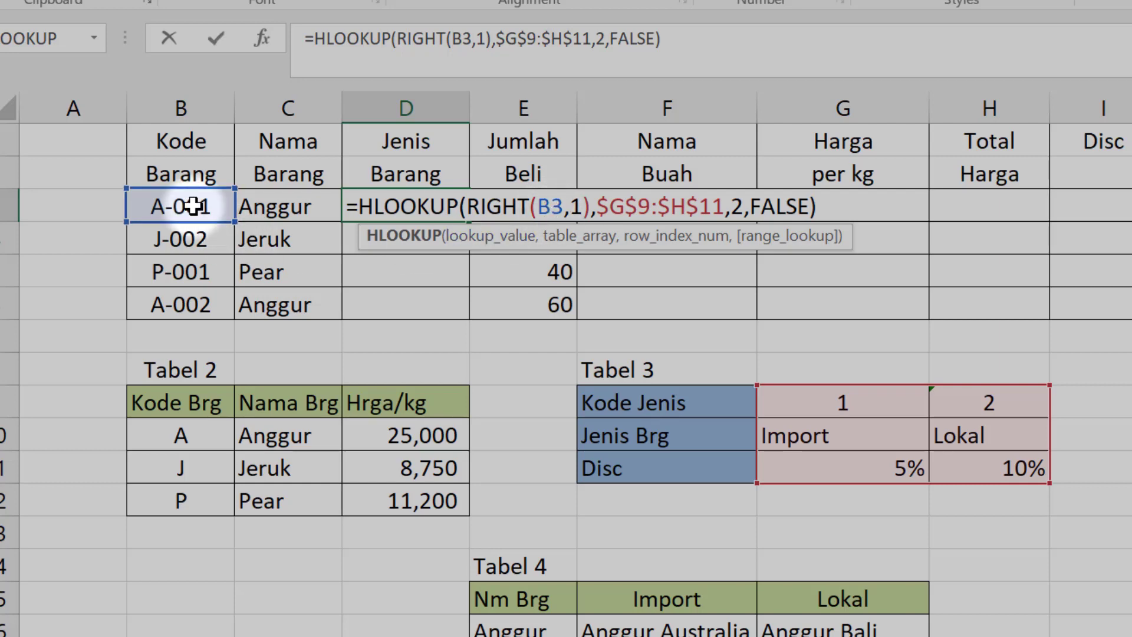
{"action": "double_click", "coordinate": [575, 205]}
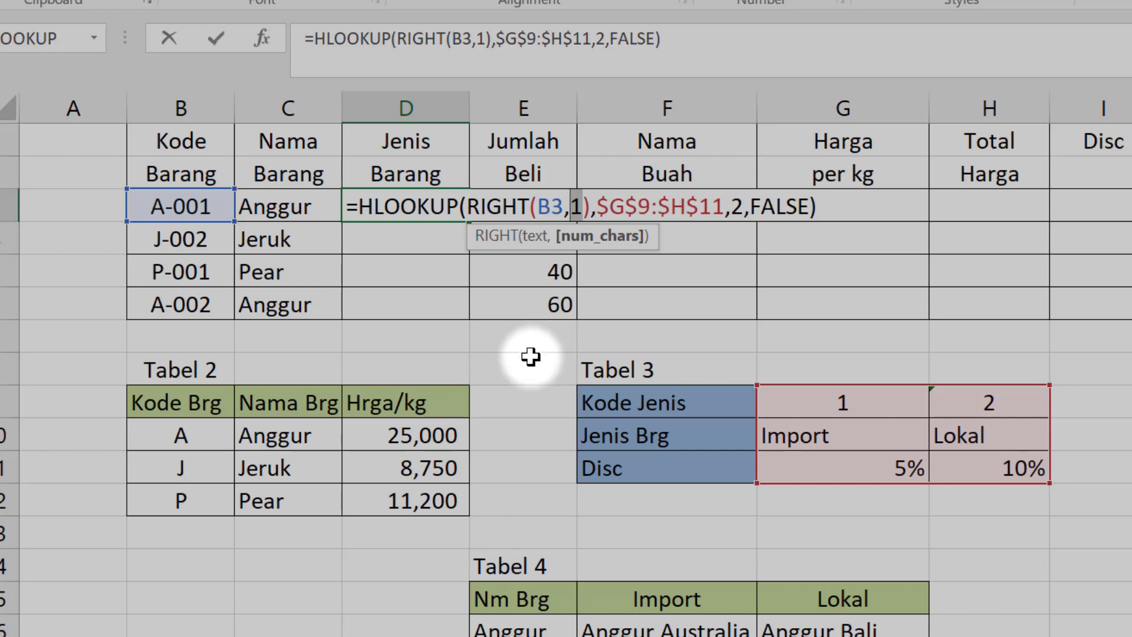
{"action": "key", "text": "Return"}
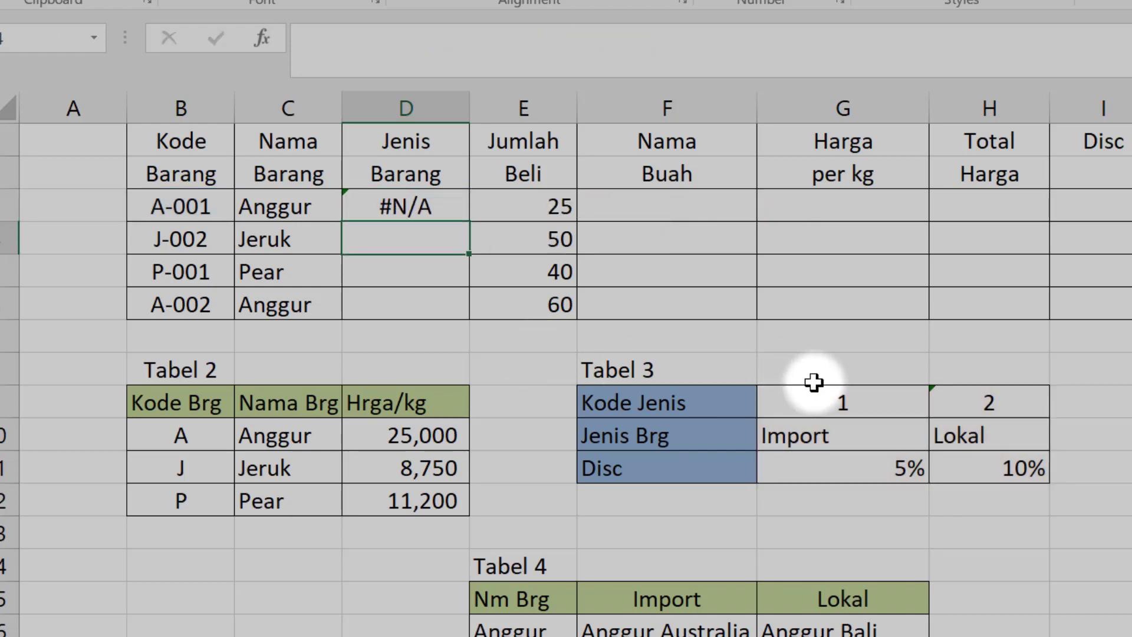
{"action": "left_click", "coordinate": [822, 397]}
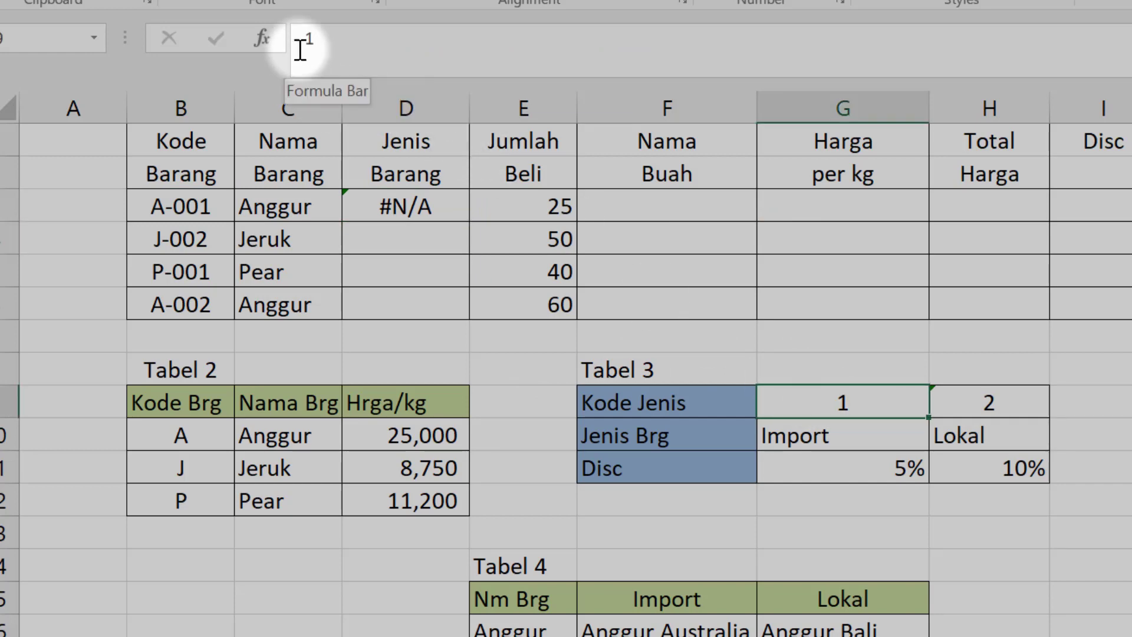
{"action": "left_click", "coordinate": [404, 233]}
{"action": "left_click", "coordinate": [417, 205]}
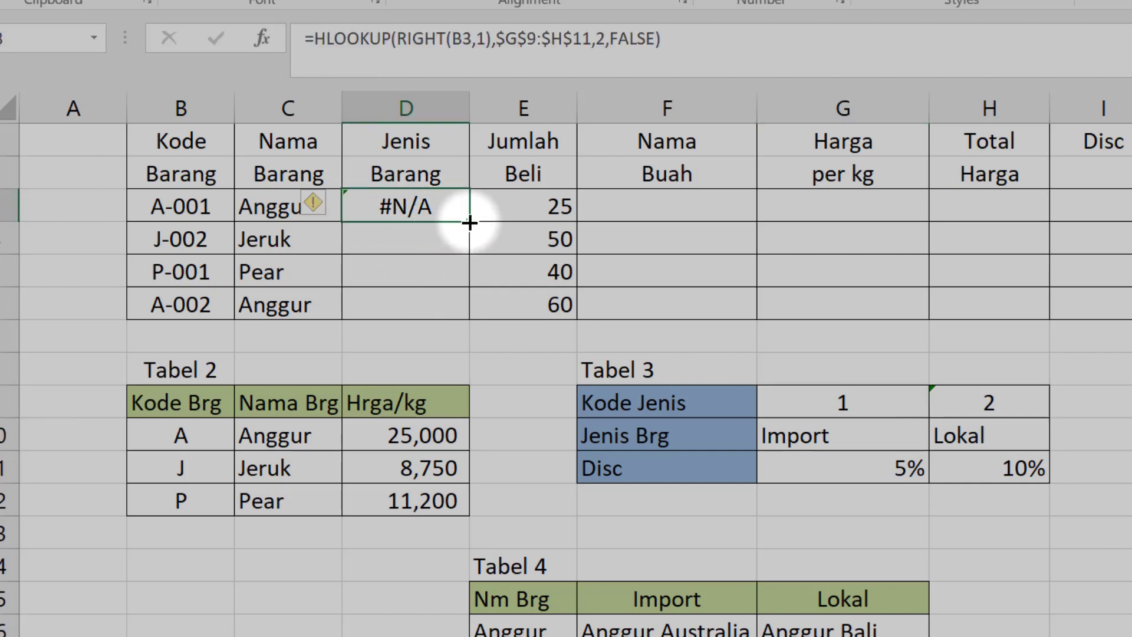
Copy the HLOOKUP formula from D3 down the Jenis Barang column through D6.
{"action": "left_click_drag", "start_coordinate": [469, 224], "coordinate": [461, 319]}
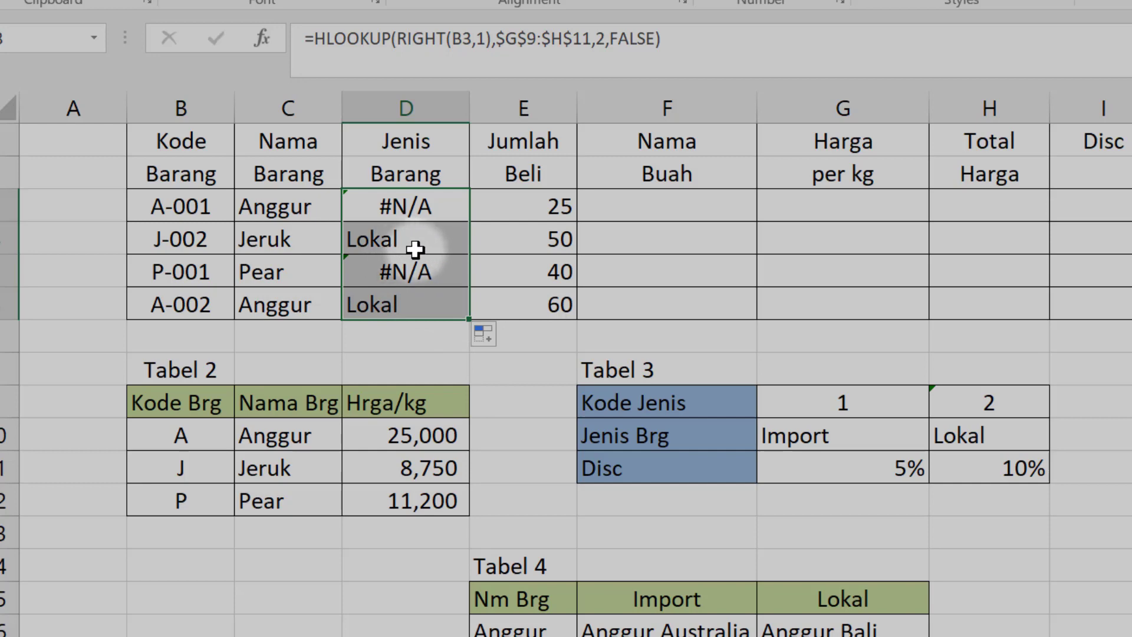
{"action": "key", "text": "ctrl+Down"}
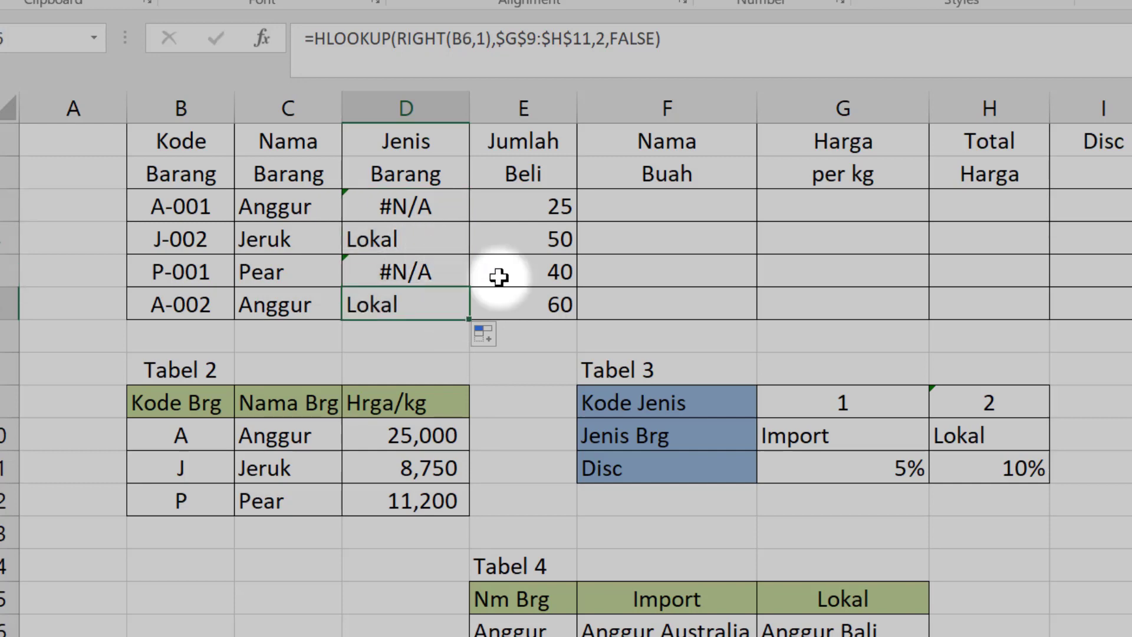
Check how H9's Kode Jenis is entered, and re-enter G9's code as the text value '1.
{"action": "left_click", "coordinate": [1000, 410]}
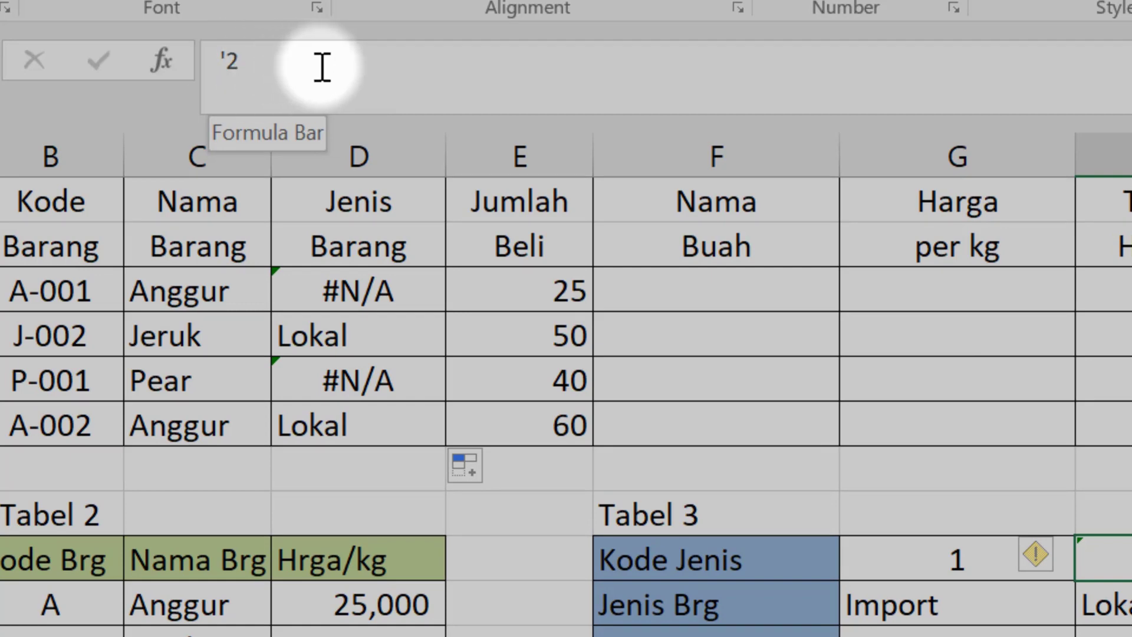
{"action": "left_click", "coordinate": [939, 561]}
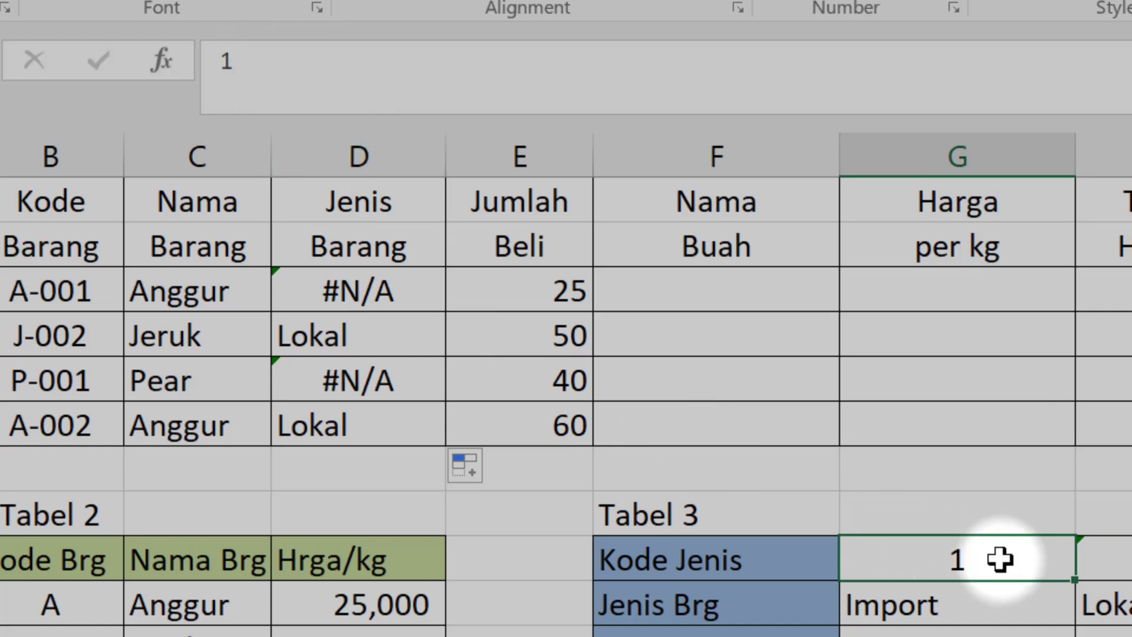
{"action": "type", "text": "'1"}
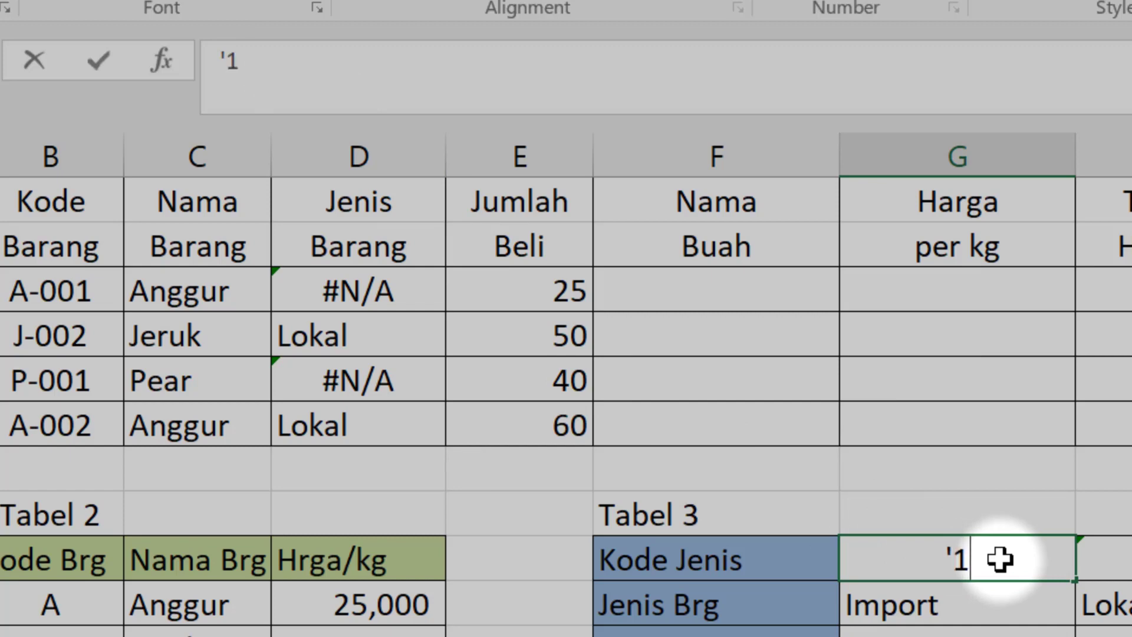
{"action": "key", "text": "Return"}
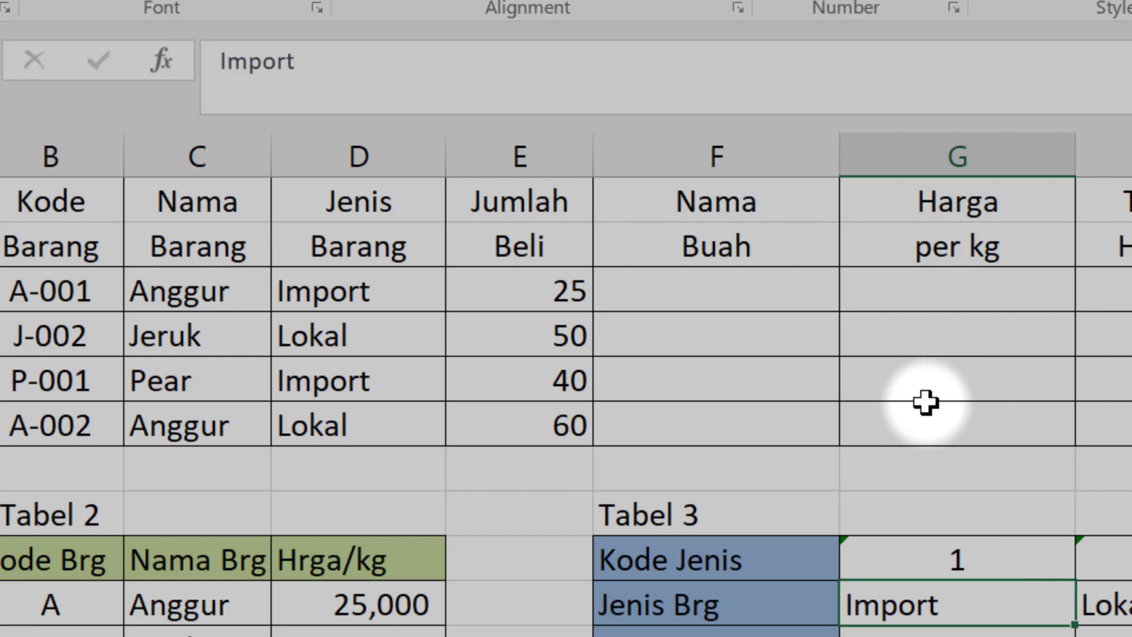
{"action": "scroll", "coordinate": [879, 407], "scroll_direction": "down", "scroll_amount": 1}
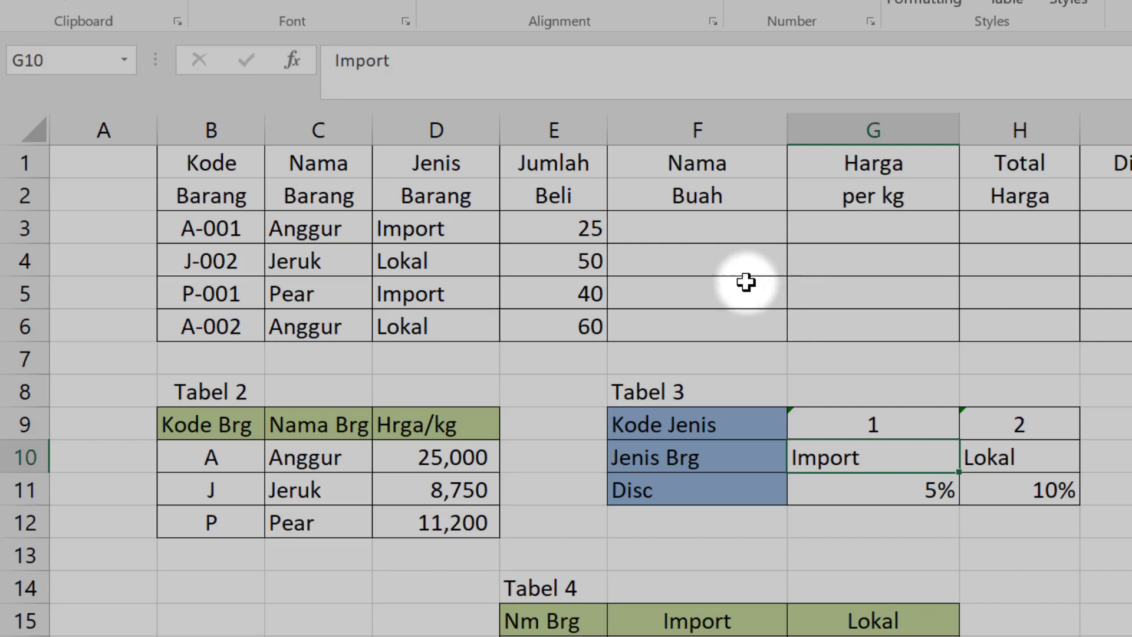
Start an IF formula in F3 under Nama Buah that tests whether D3 equals "Import".
{"action": "left_click", "coordinate": [724, 227]}
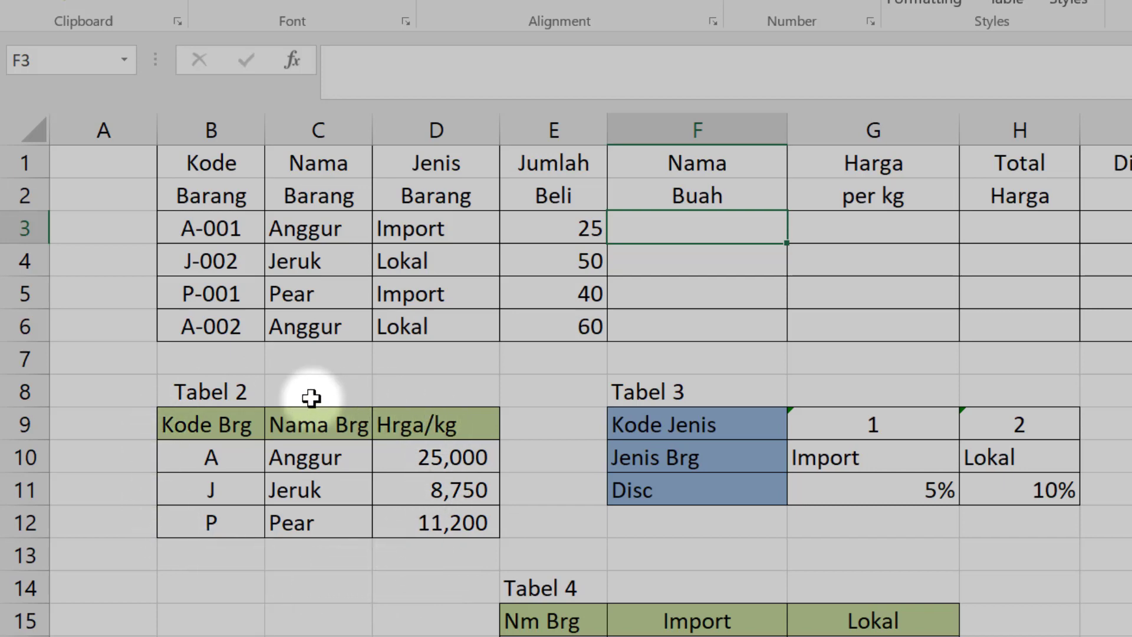
{"action": "scroll", "coordinate": [753, 383], "scroll_direction": "down", "scroll_amount": 3}
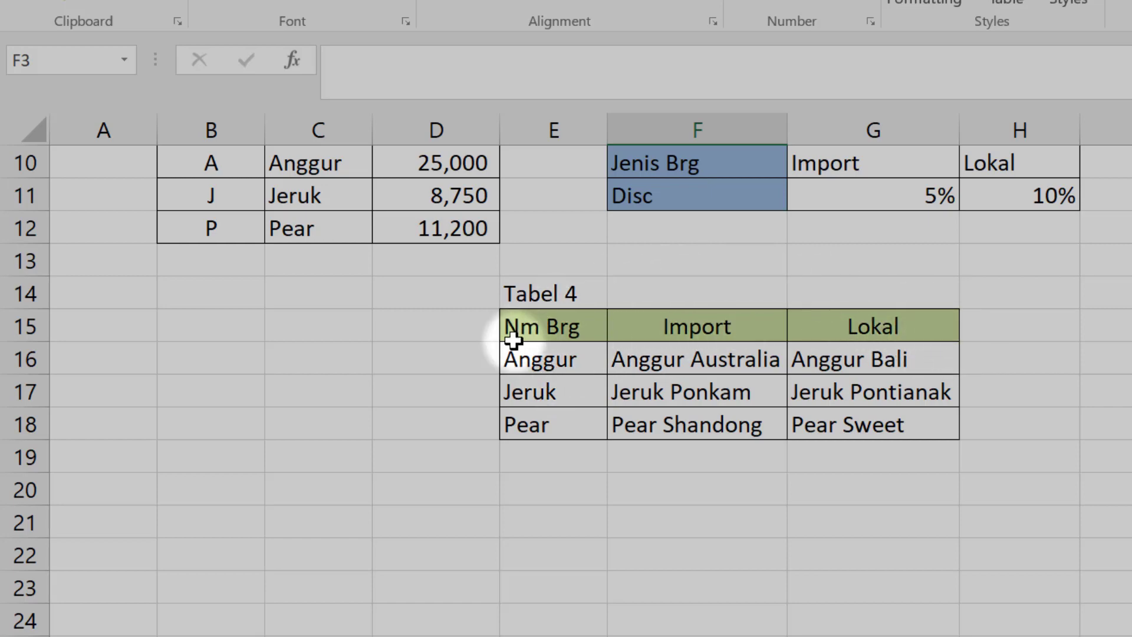
{"action": "scroll", "coordinate": [817, 384], "scroll_direction": "up", "scroll_amount": 1}
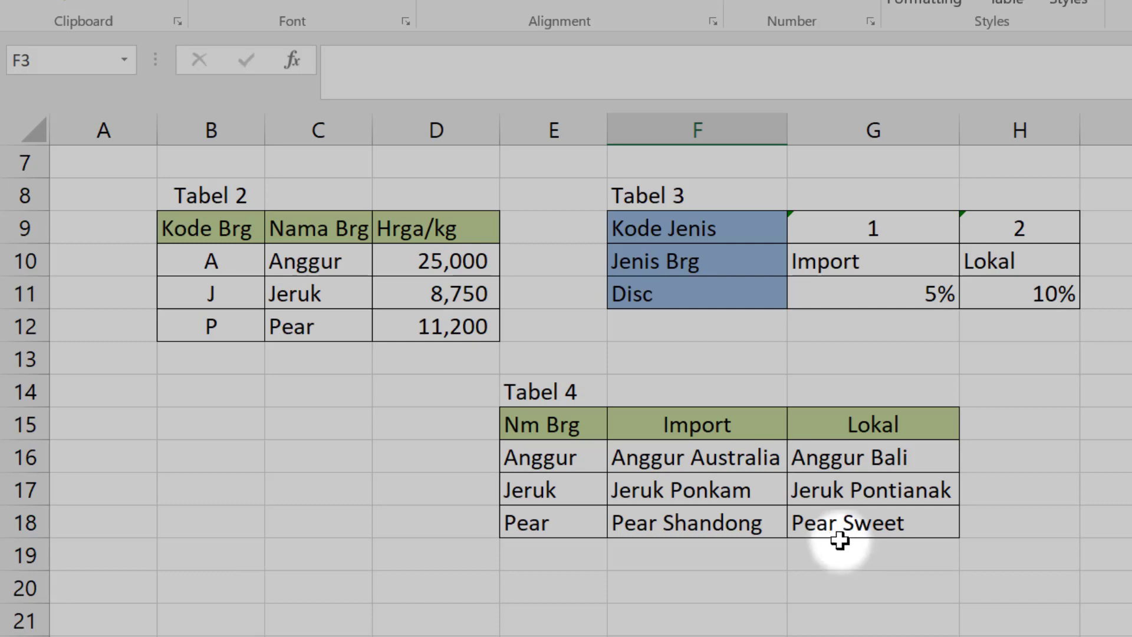
{"action": "scroll", "coordinate": [833, 413], "scroll_direction": "up", "scroll_amount": 2}
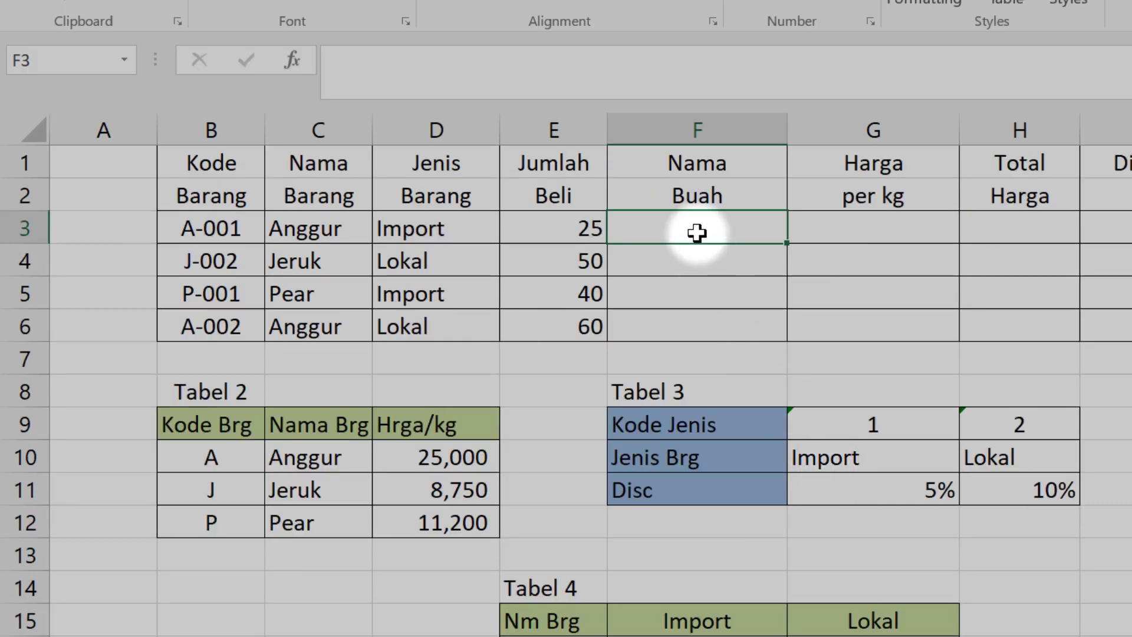
{"action": "type", "text": "=IF"}
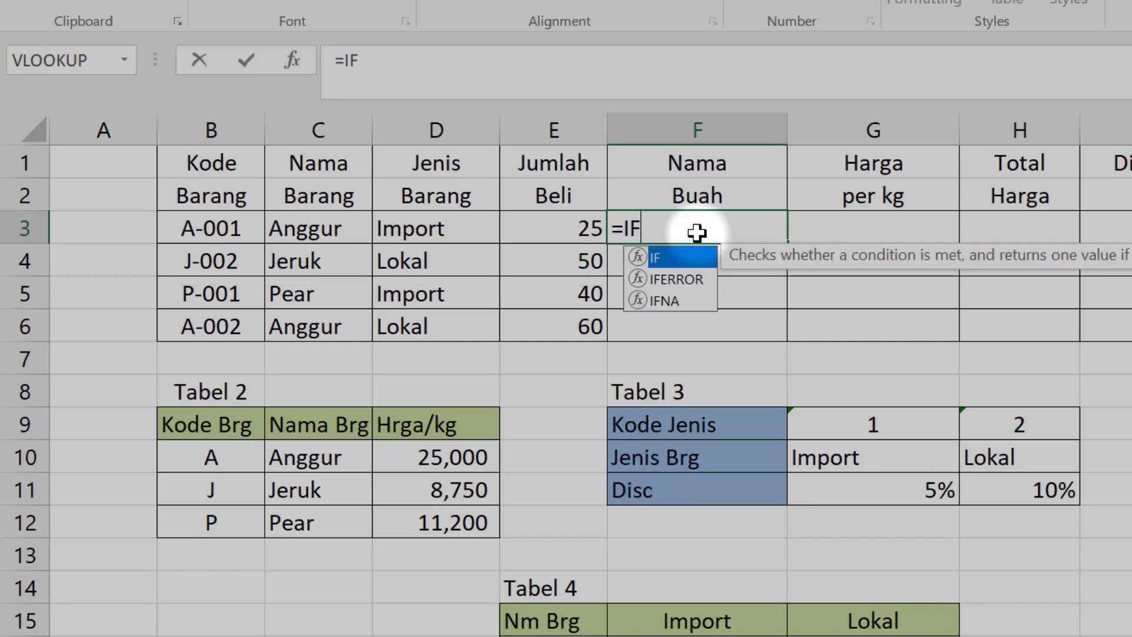
{"action": "type", "text": "("}
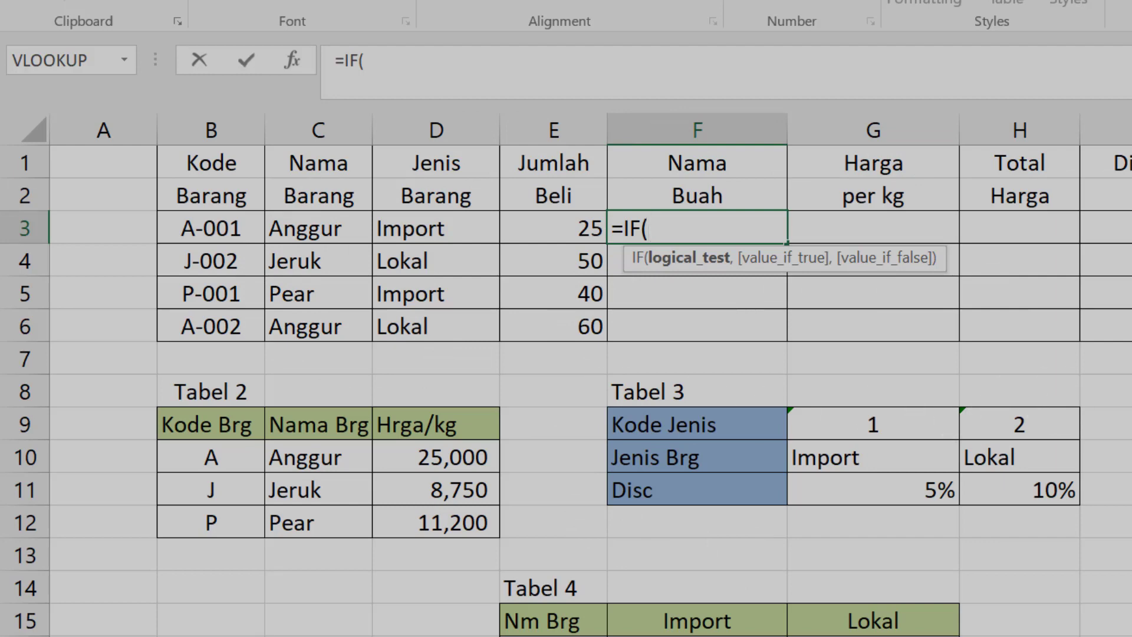
{"action": "left_click", "coordinate": [464, 229]}
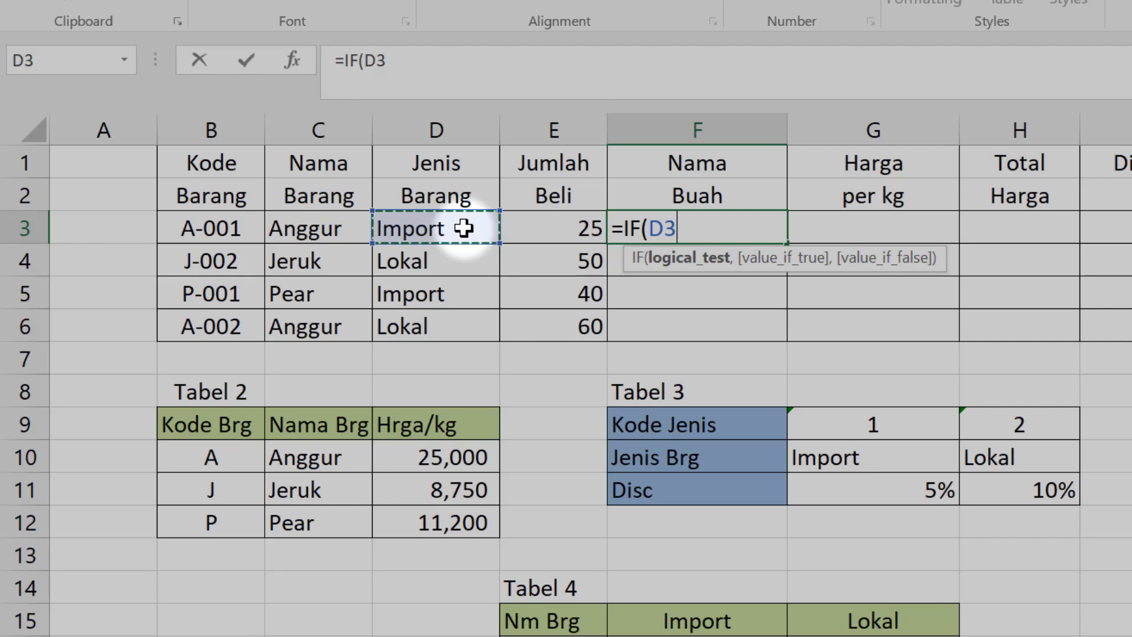
{"action": "type", "text": "="}
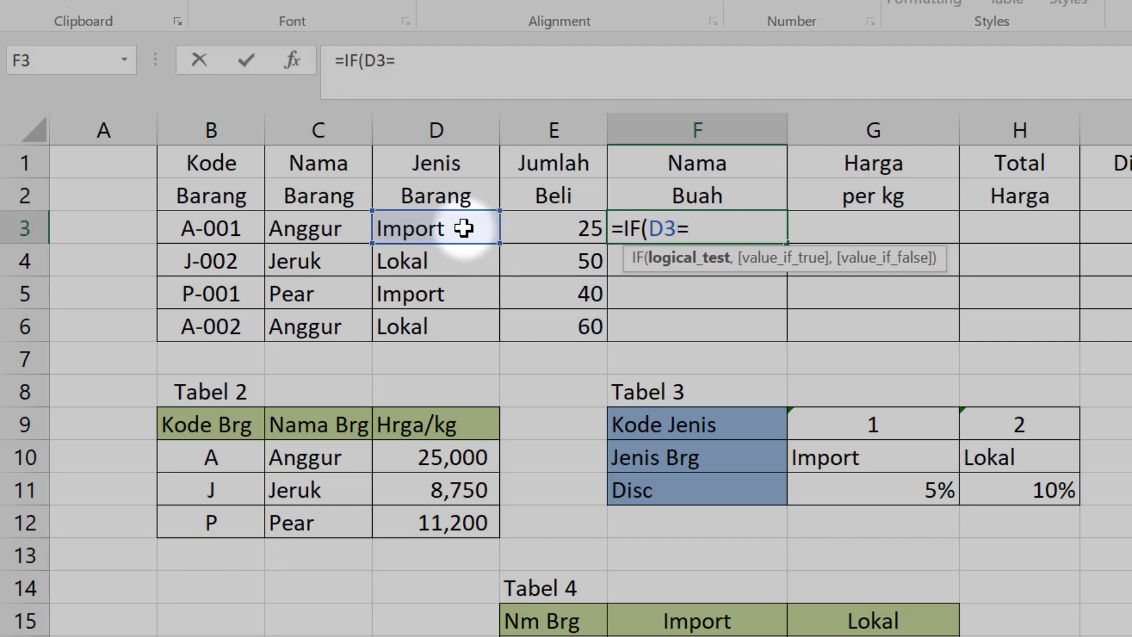
{"action": "type", "text": "\"Import"}
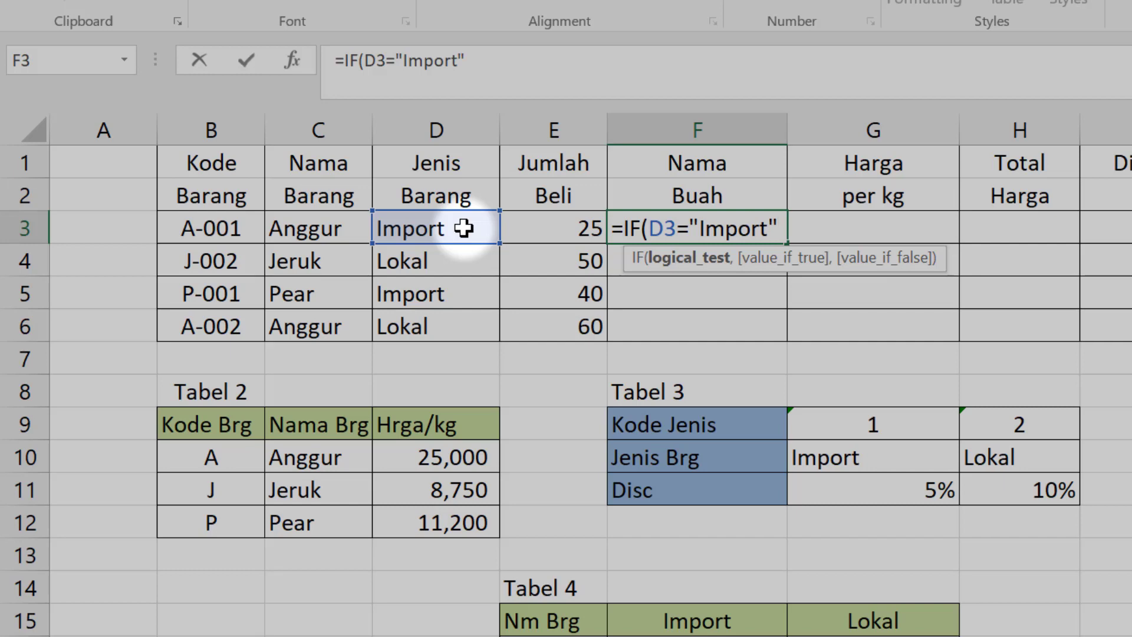
{"action": "type", "text": ","}
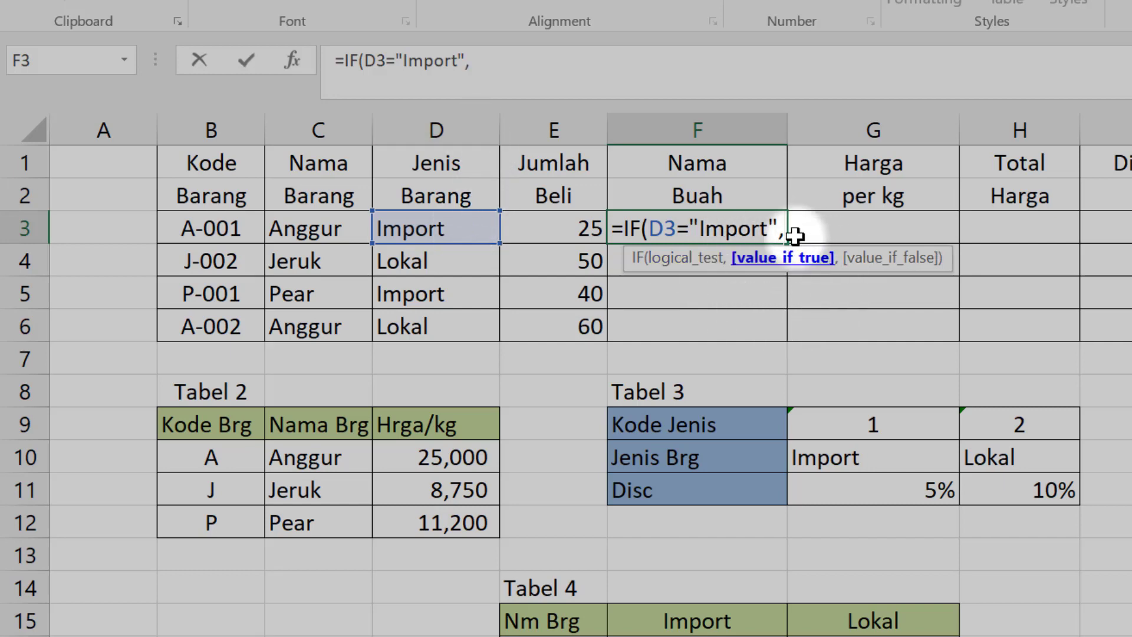
Nest a VLOOKUP as the value-if-true of F3's IF formula, with C3 as the lookup value.
{"action": "scroll", "coordinate": [798, 437], "scroll_direction": "down", "scroll_amount": 1}
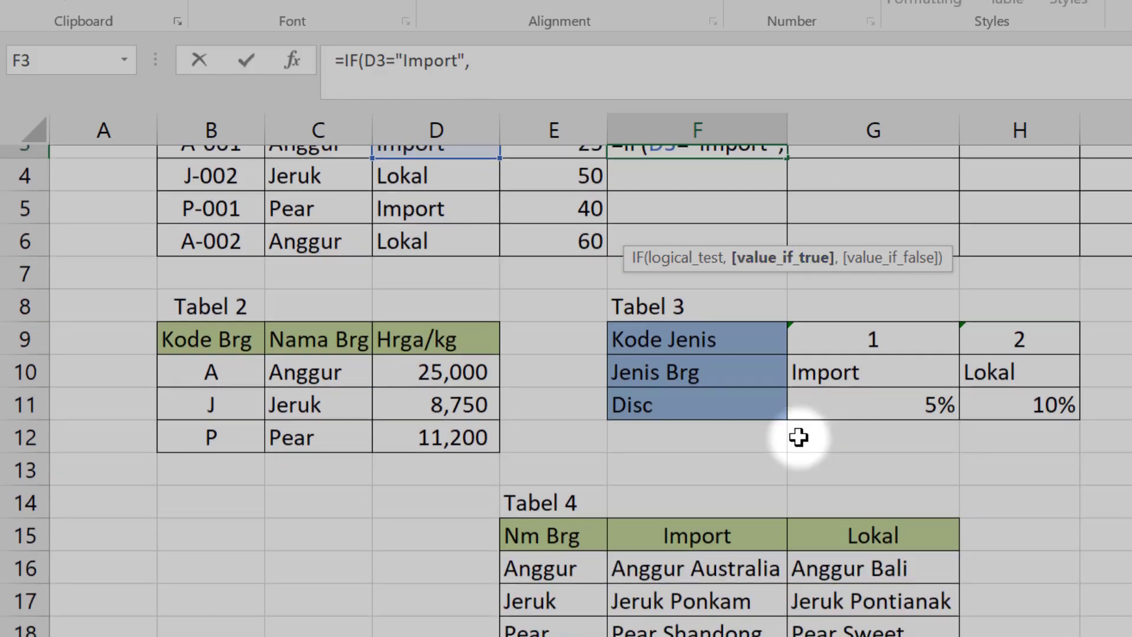
{"action": "scroll", "coordinate": [503, 545], "scroll_direction": "down", "scroll_amount": 1}
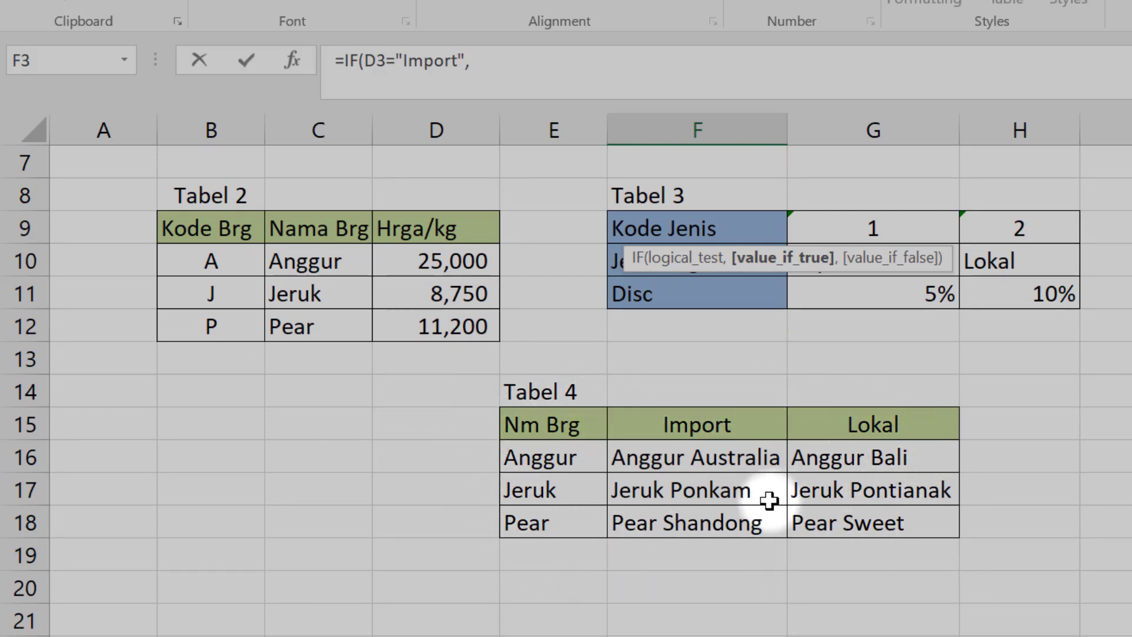
{"action": "scroll", "coordinate": [673, 466], "scroll_direction": "up", "scroll_amount": 2}
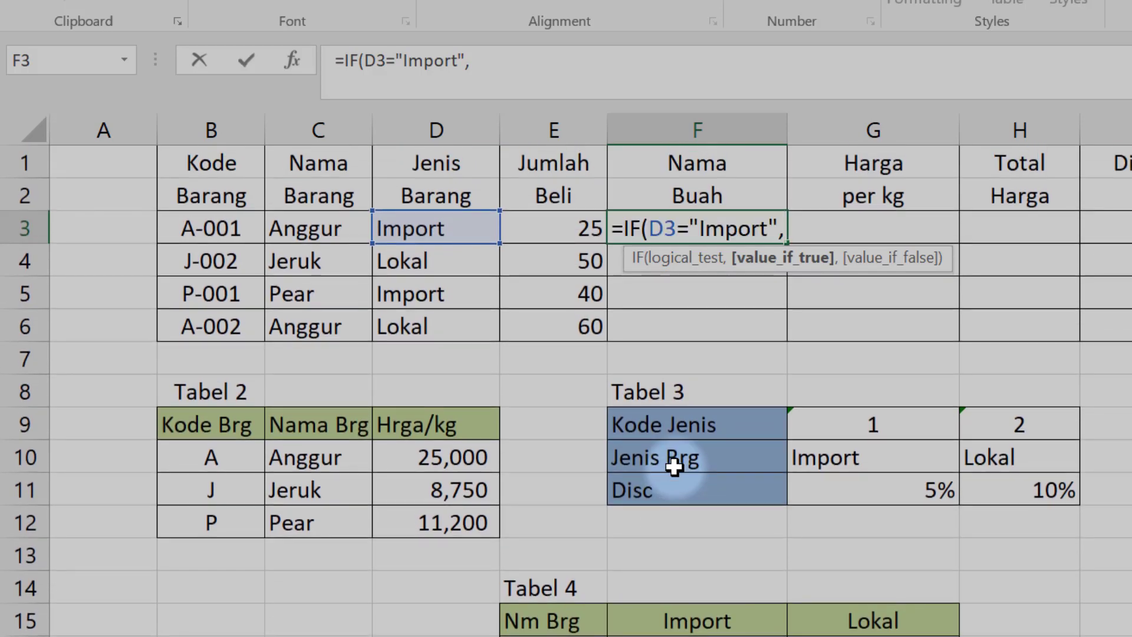
{"action": "type", "text": "vlook"}
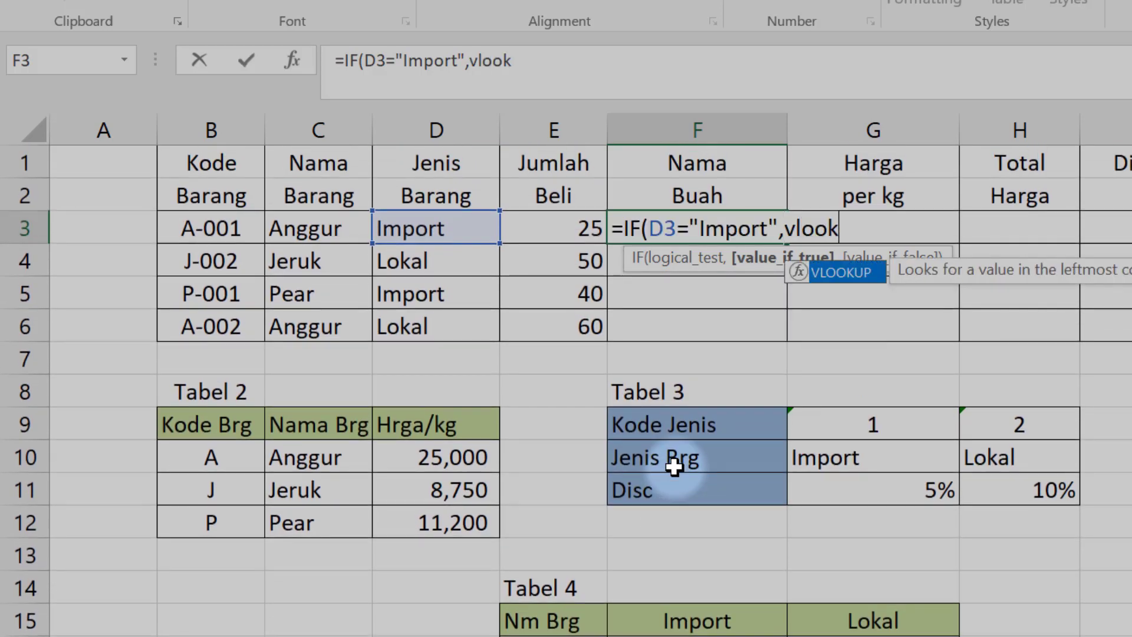
{"action": "type", "text": "up("}
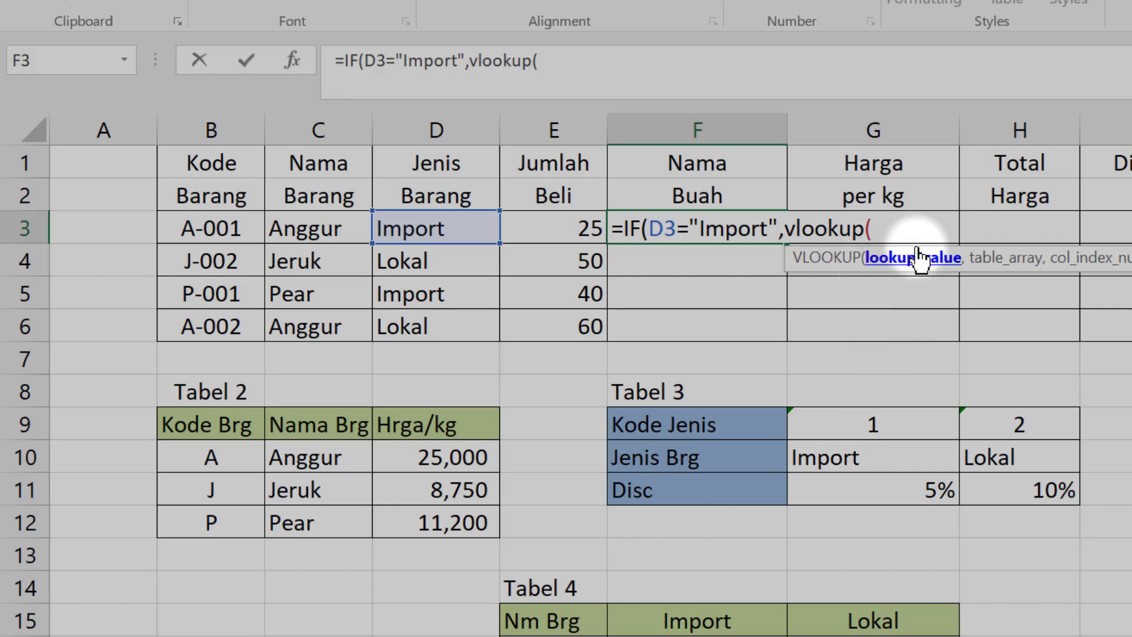
{"action": "scroll", "coordinate": [726, 490], "scroll_direction": "down", "scroll_amount": 2}
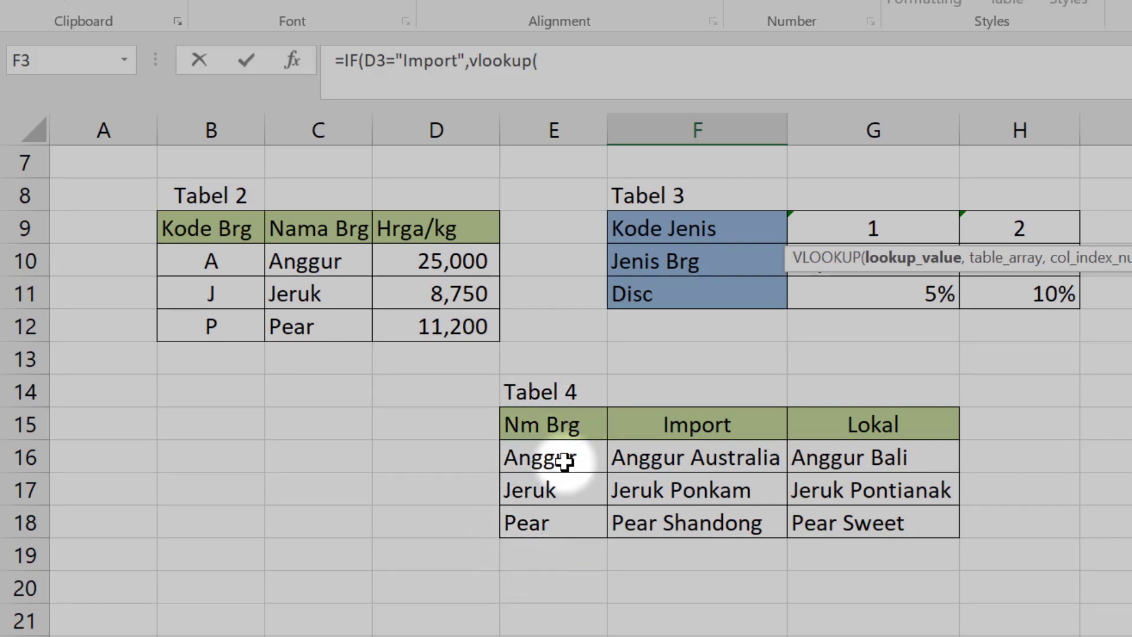
{"action": "scroll", "coordinate": [550, 554], "scroll_direction": "up", "scroll_amount": 2}
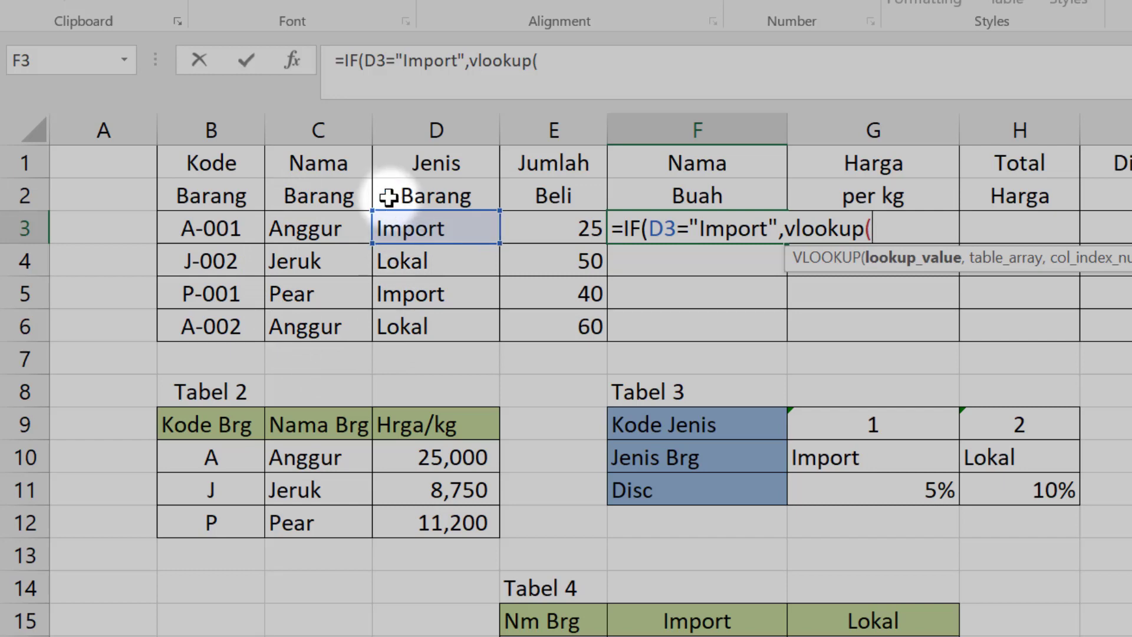
{"action": "left_click", "coordinate": [328, 229]}
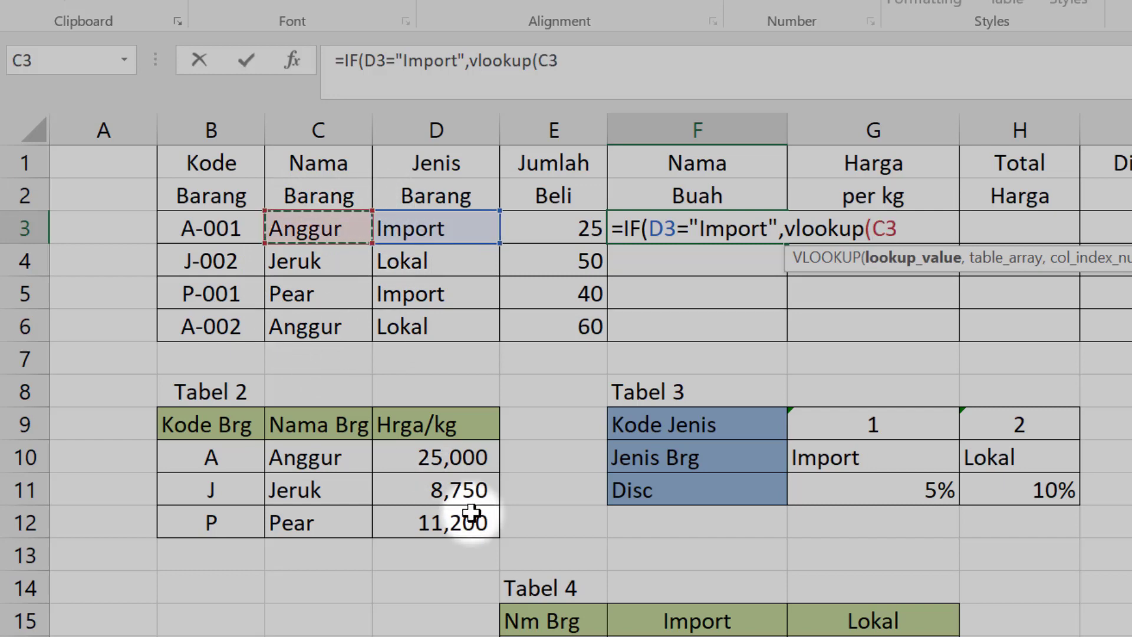
{"action": "scroll", "coordinate": [471, 513], "scroll_direction": "down", "scroll_amount": 1}
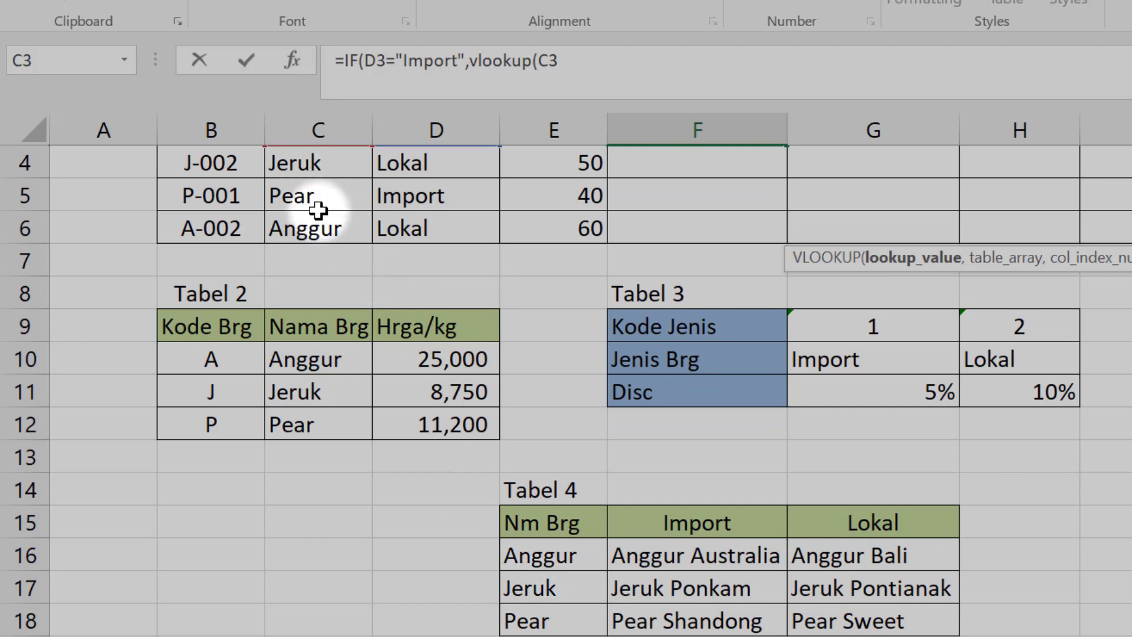
{"action": "scroll", "coordinate": [318, 210], "scroll_direction": "up", "scroll_amount": 1}
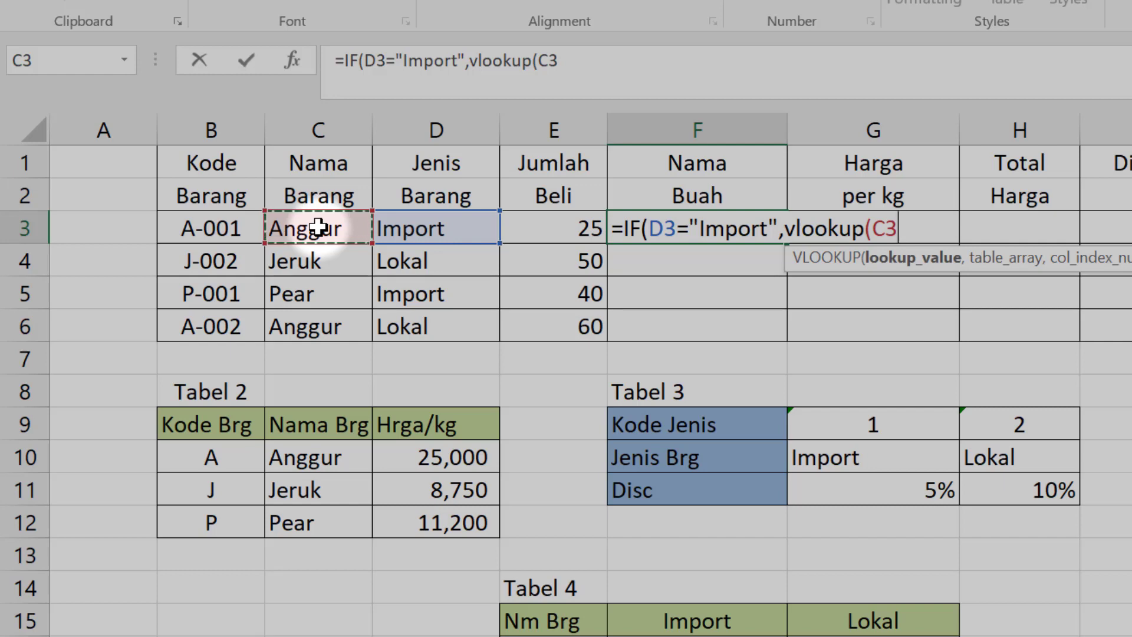
{"action": "type", "text": ","}
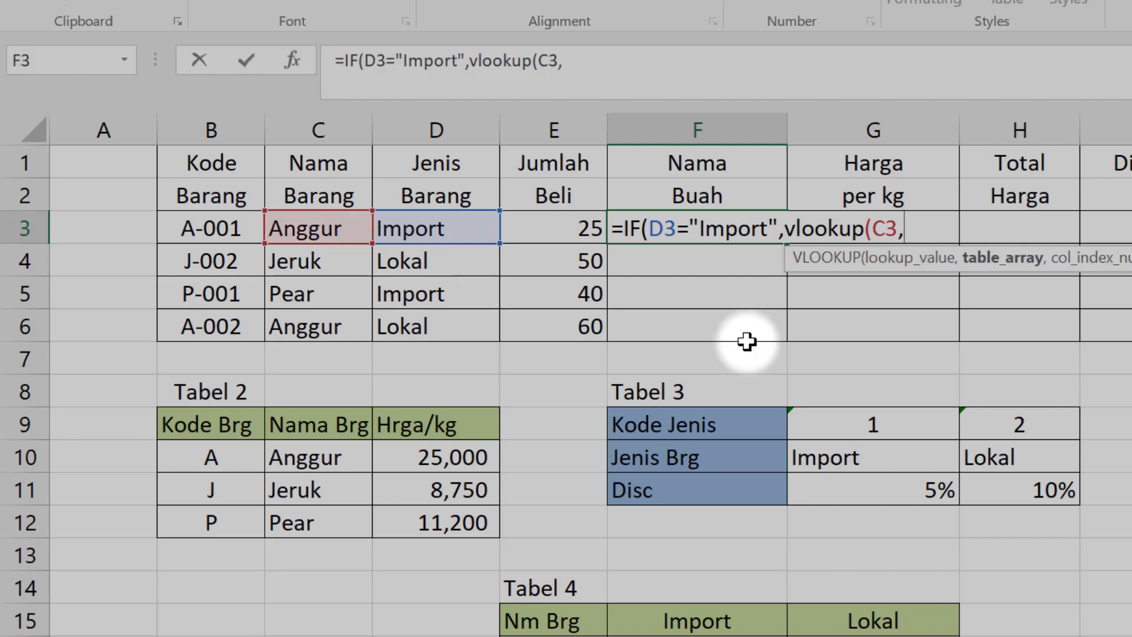
Set the table array of F3's VLOOKUP to Tabel 4's data rows as the absolute range $E$16:$G$18.
{"action": "scroll", "coordinate": [850, 454], "scroll_direction": "down", "scroll_amount": 2}
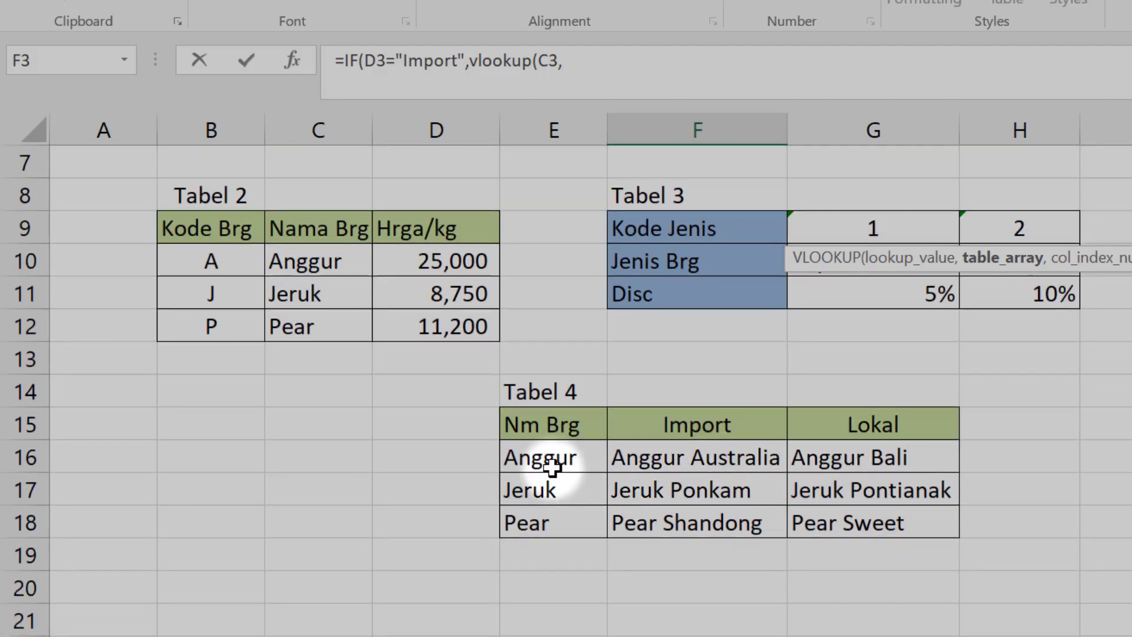
{"action": "left_click_drag", "start_coordinate": [551, 465], "coordinate": [825, 539]}
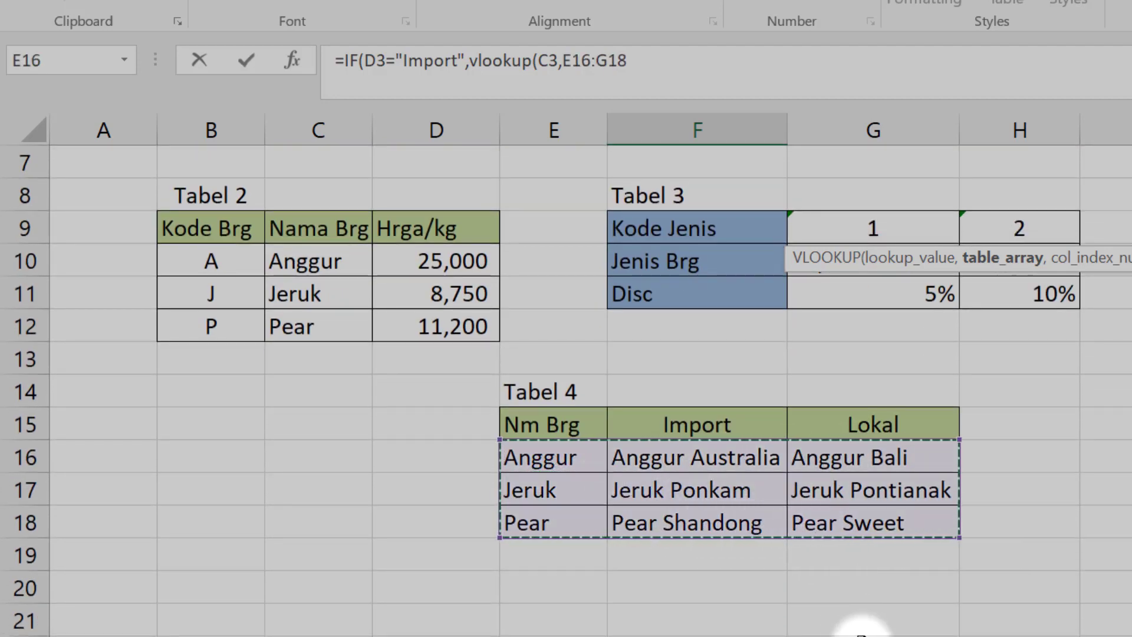
{"action": "key", "text": "F4"}
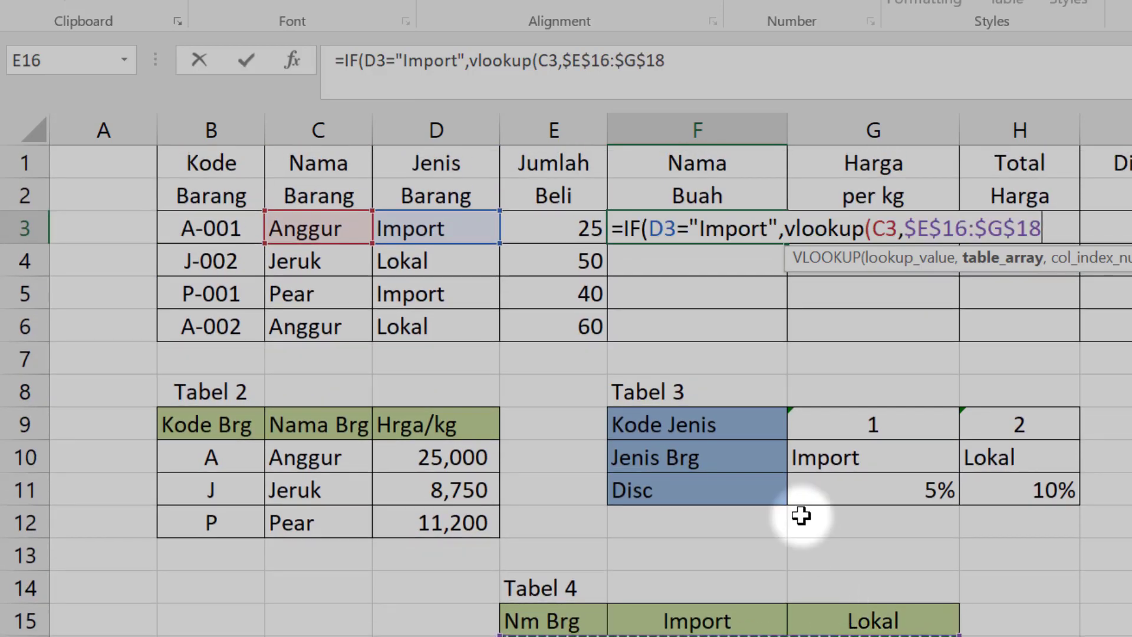
Complete the first VLOOKUP in F3 with column index 2 and FALSE for an exact match.
{"action": "scroll", "coordinate": [798, 515], "scroll_direction": "down", "scroll_amount": 2}
{"action": "scroll", "coordinate": [785, 508], "scroll_direction": "down", "scroll_amount": 1}
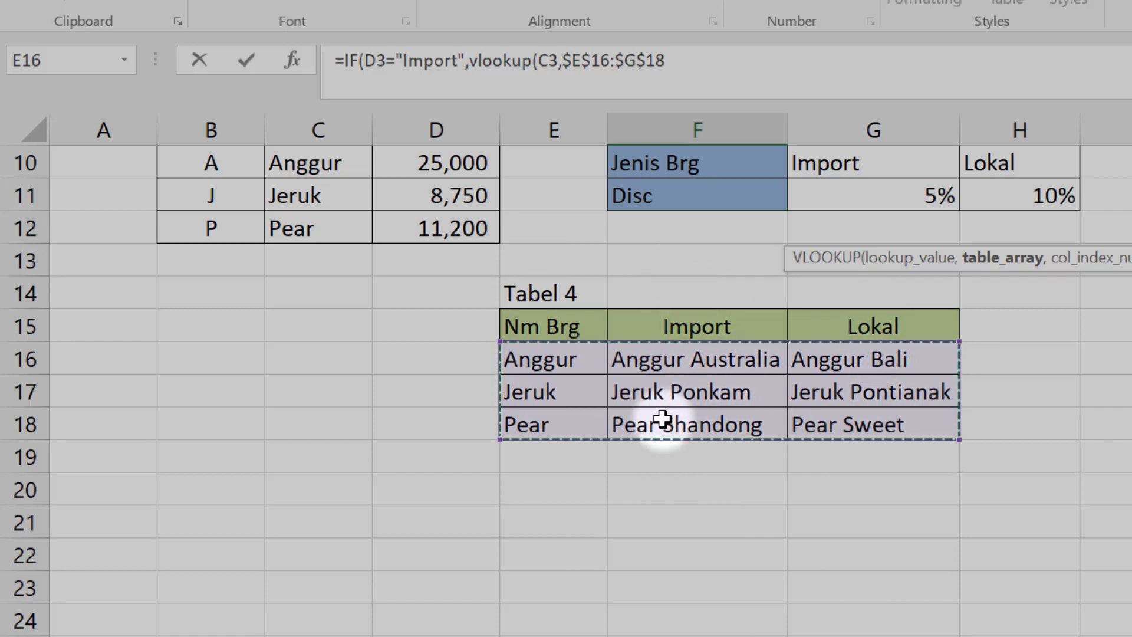
{"action": "scroll", "coordinate": [684, 413], "scroll_direction": "up", "scroll_amount": 3}
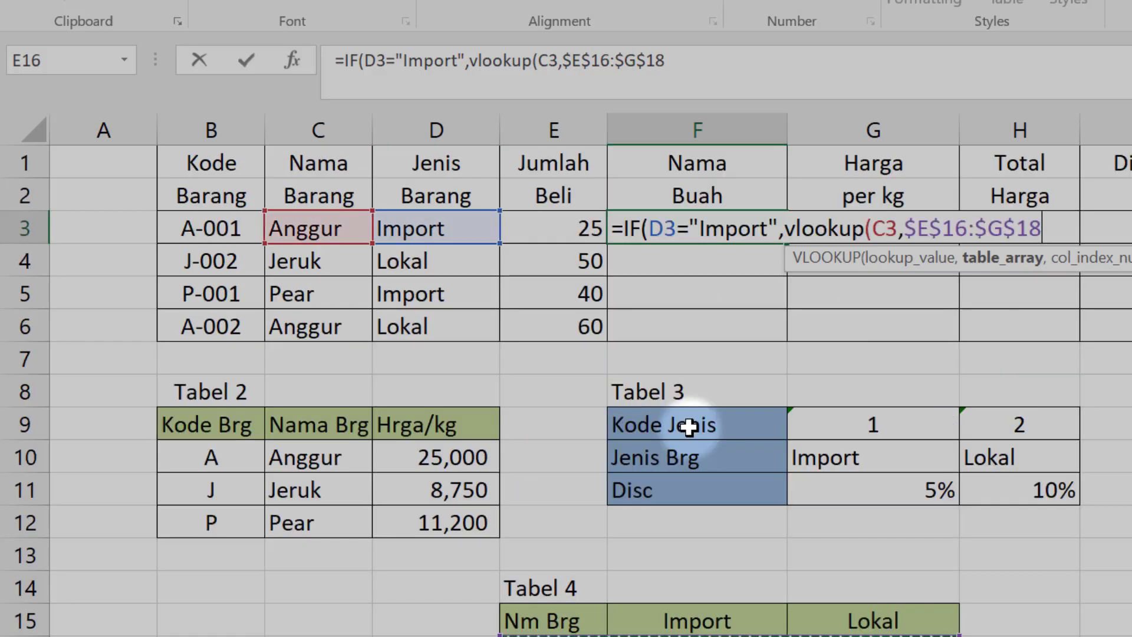
{"action": "type", "text": ","}
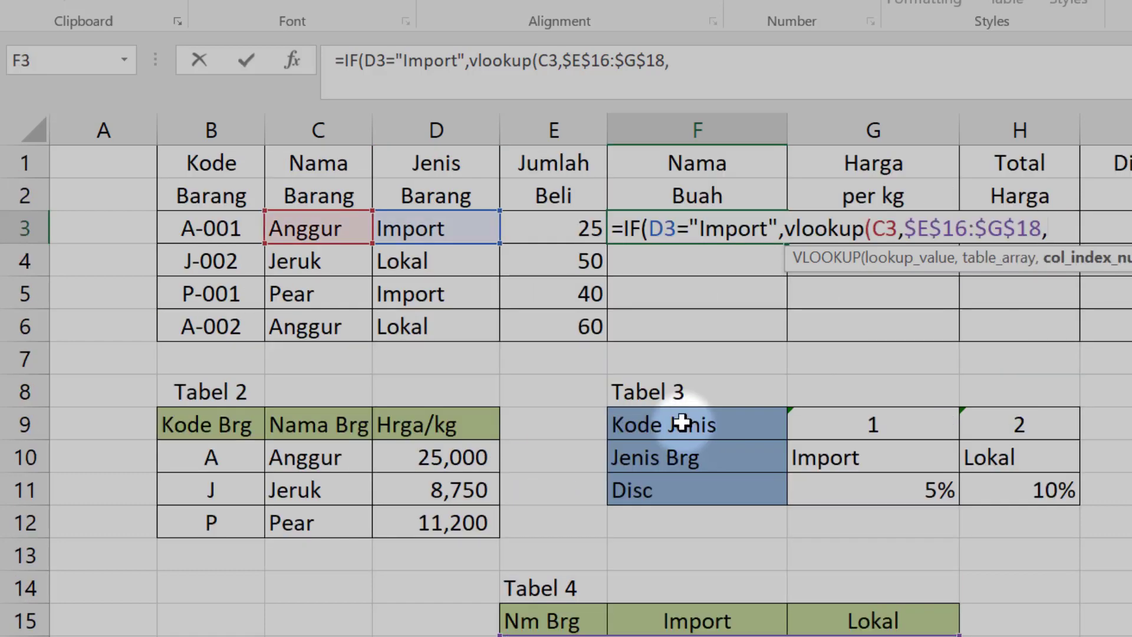
{"action": "type", "text": "2,"}
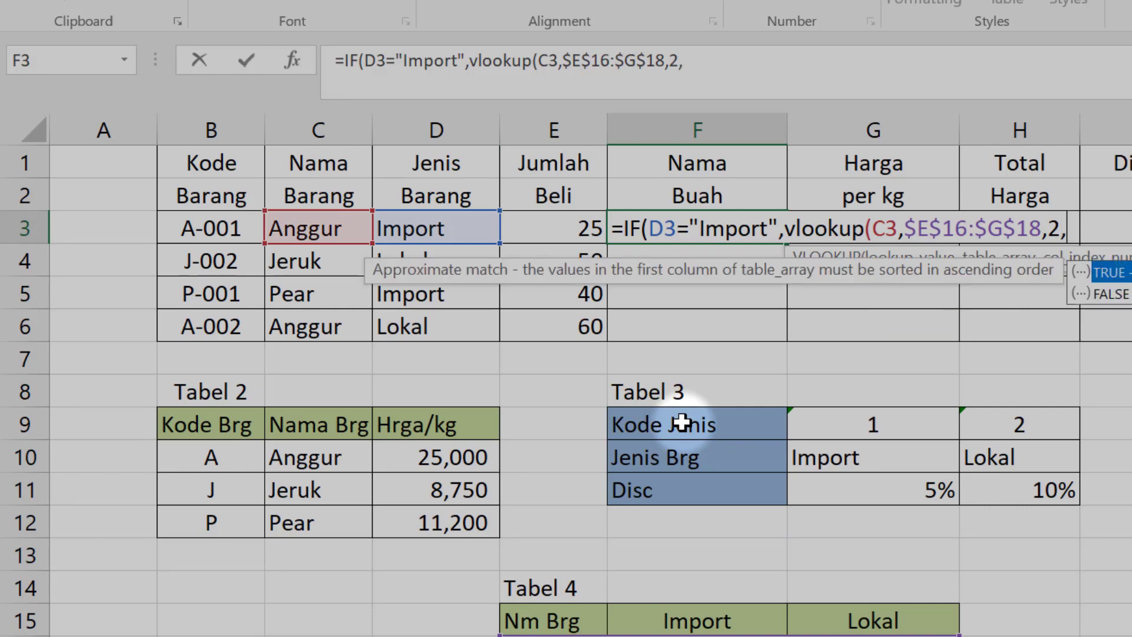
{"action": "type", "text": "fal"}
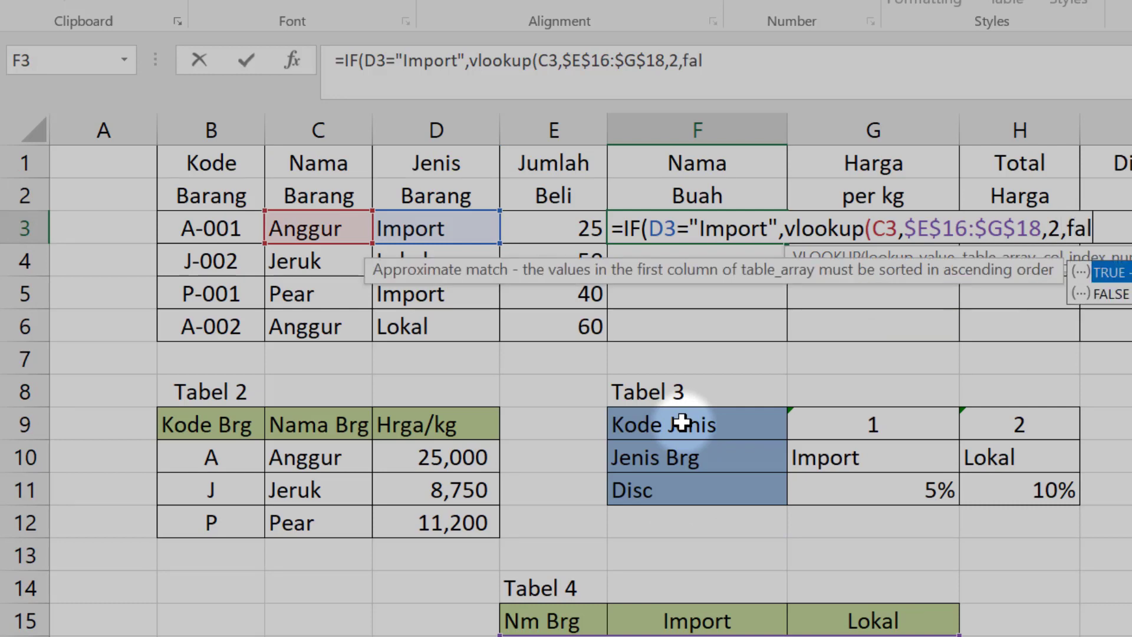
{"action": "type", "text": "se"}
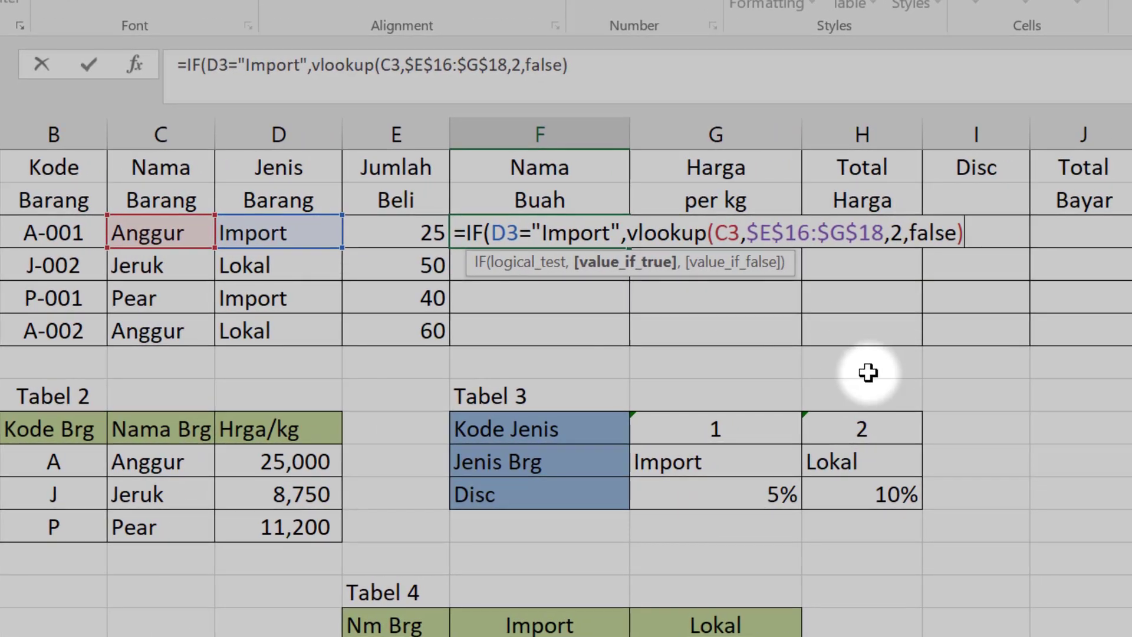
Nest a second IF as the value-if-false of F3's formula, testing whether D3 equals "Lokal".
{"action": "type", "text": ",if"}
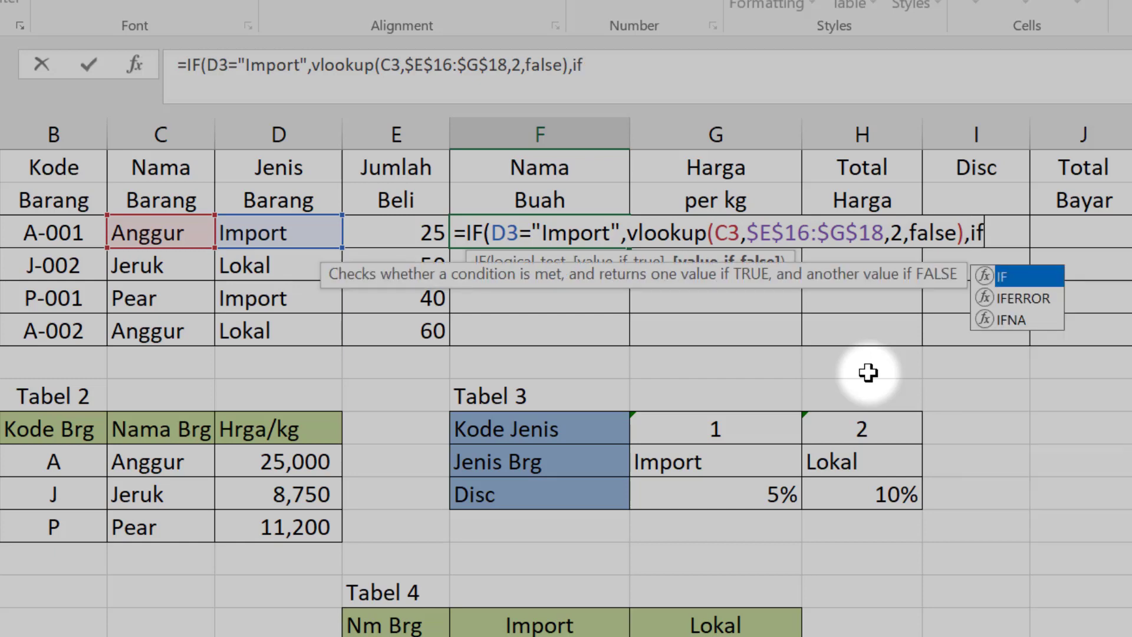
{"action": "type", "text": "("}
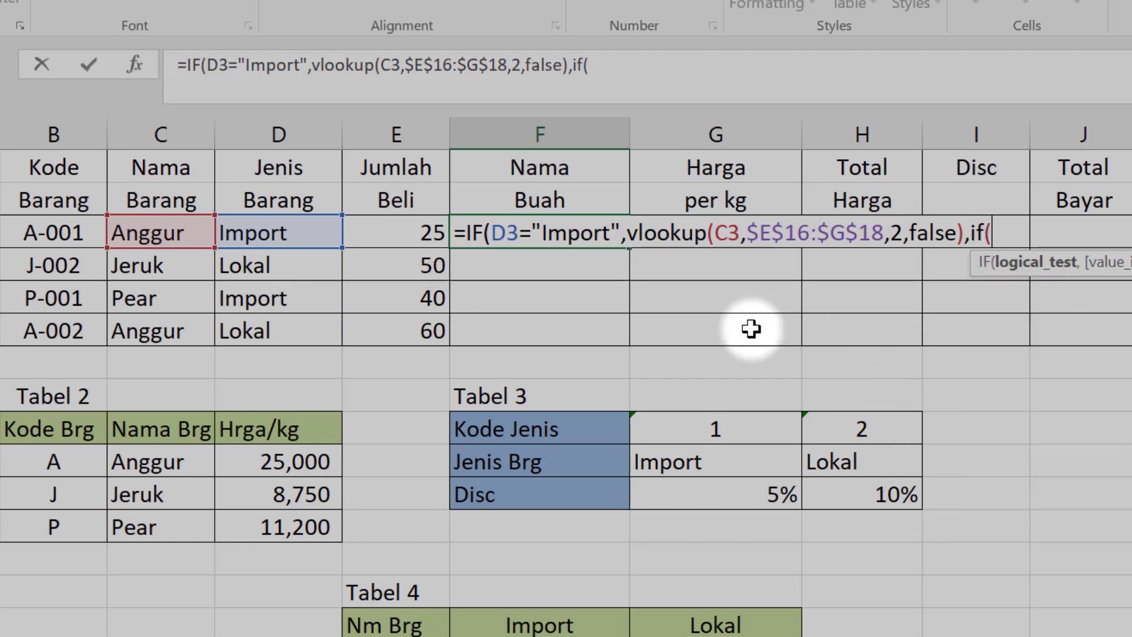
{"action": "left_click", "coordinate": [285, 238]}
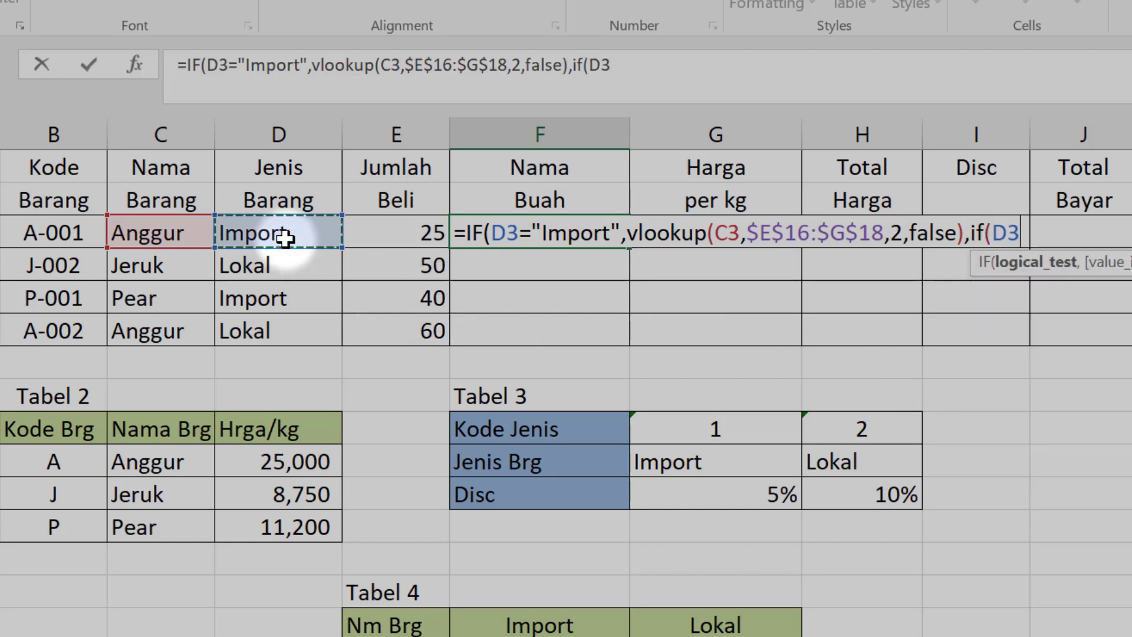
{"action": "type", "text": "=\"L"}
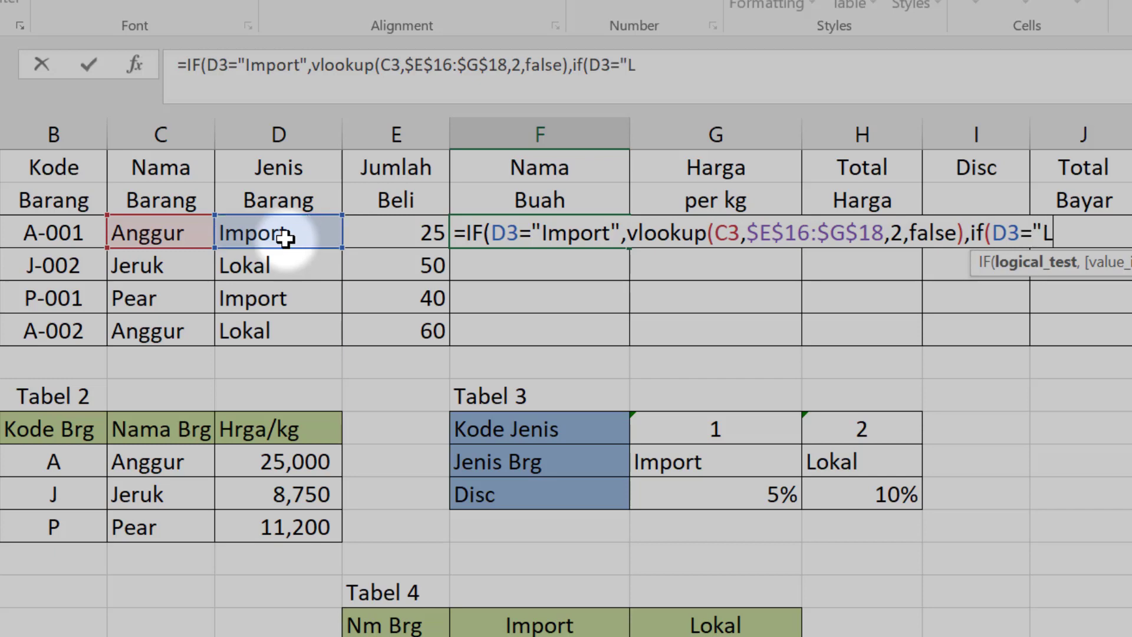
{"action": "type", "text": "okal"}
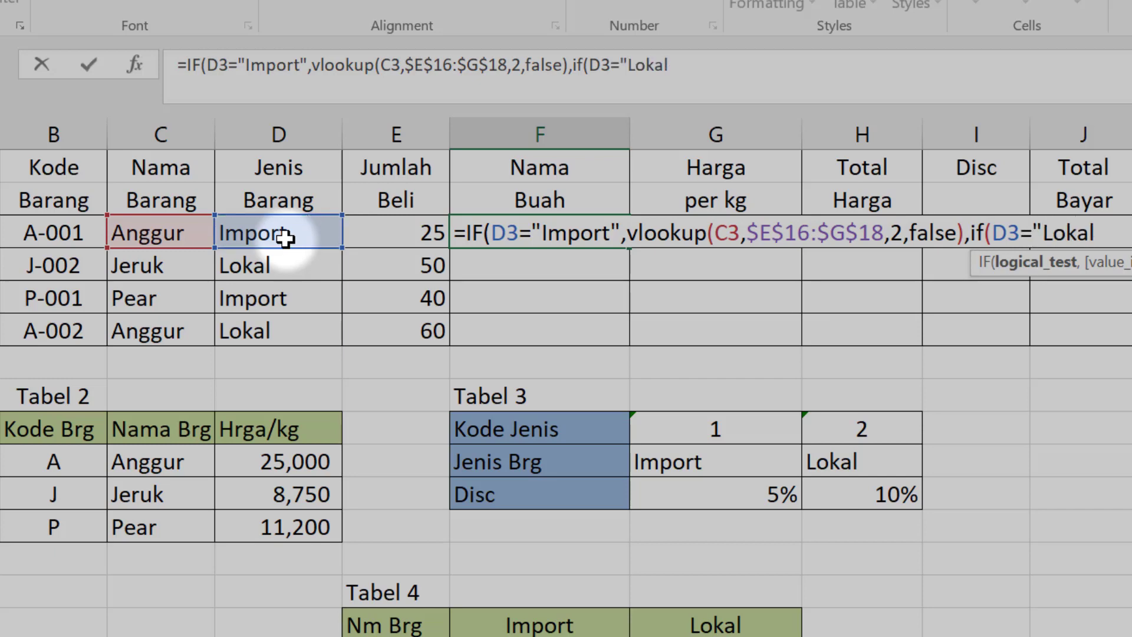
{"action": "type", "text": "\","}
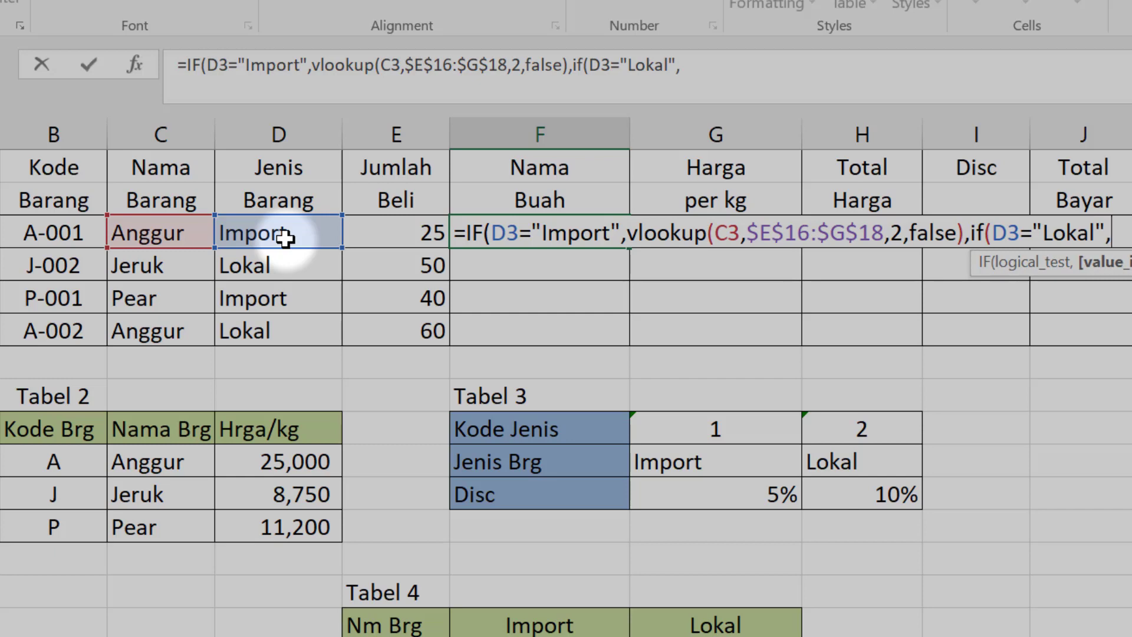
Start a second VLOOKUP as the value-if-true of the nested IF in F3.
{"action": "scroll", "coordinate": [460, 423], "scroll_direction": "down", "scroll_amount": 2}
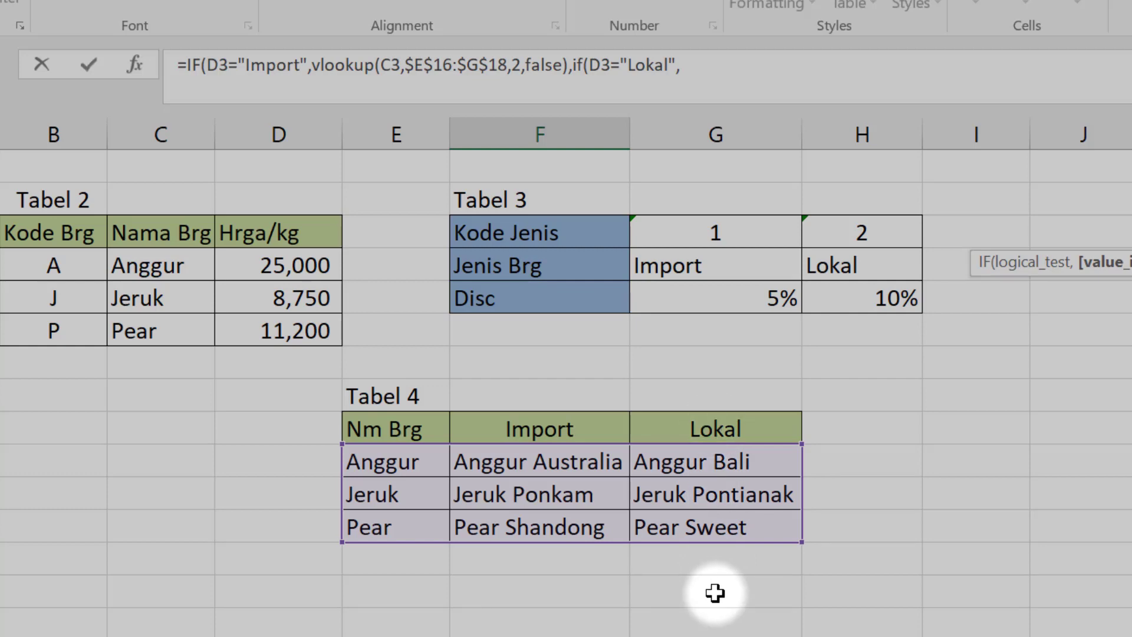
{"action": "scroll", "coordinate": [714, 592], "scroll_direction": "up", "scroll_amount": 2}
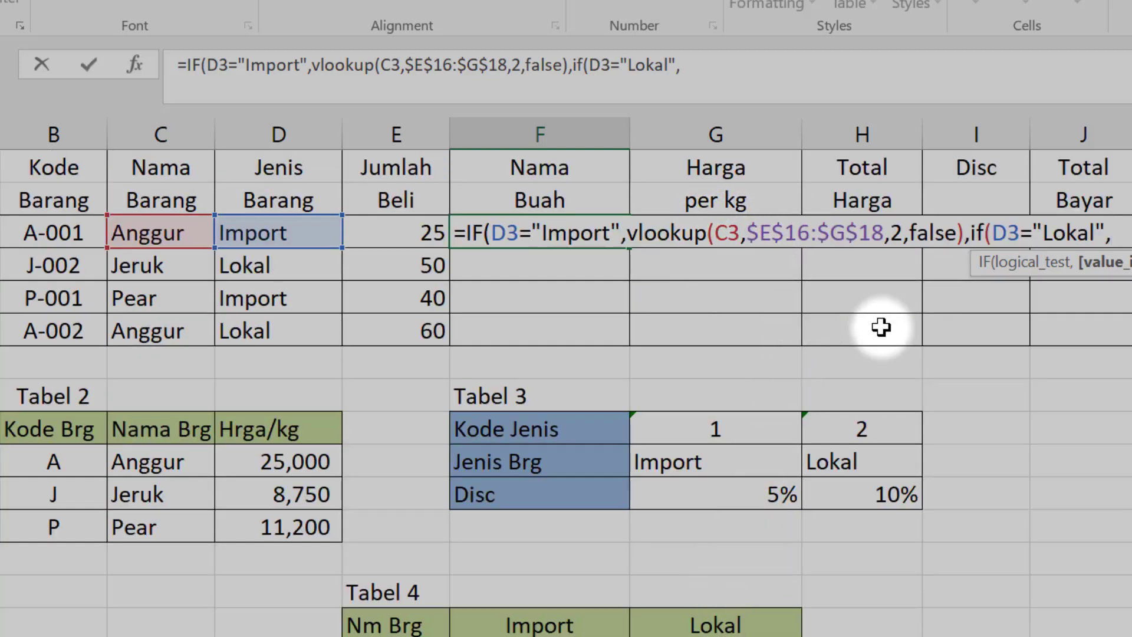
{"action": "type", "text": "vlooku"}
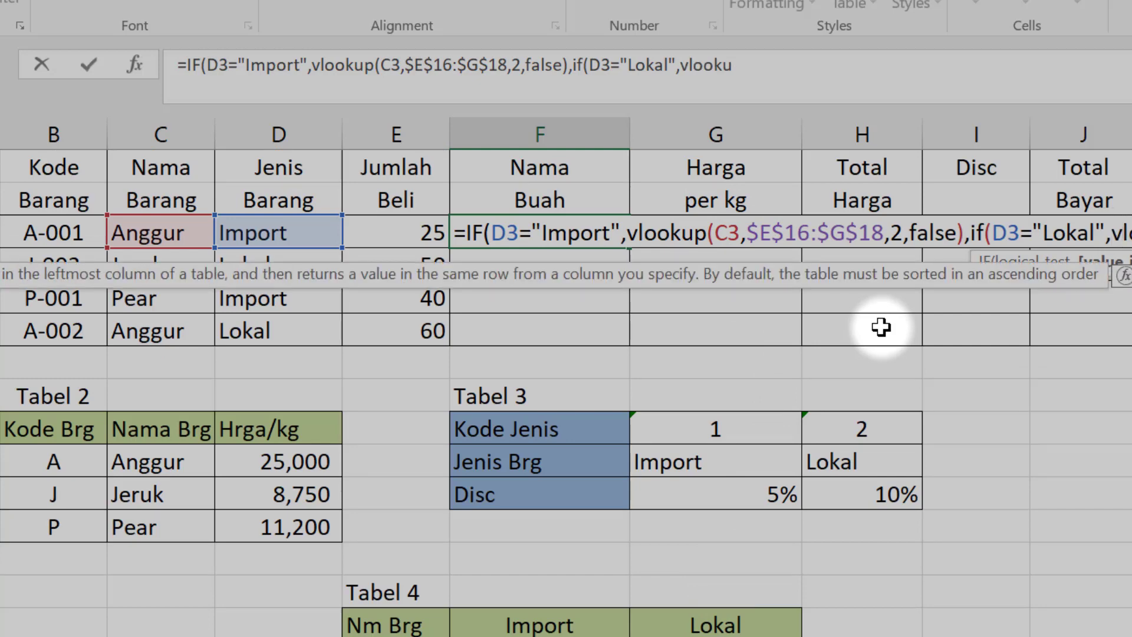
{"action": "type", "text": "p("}
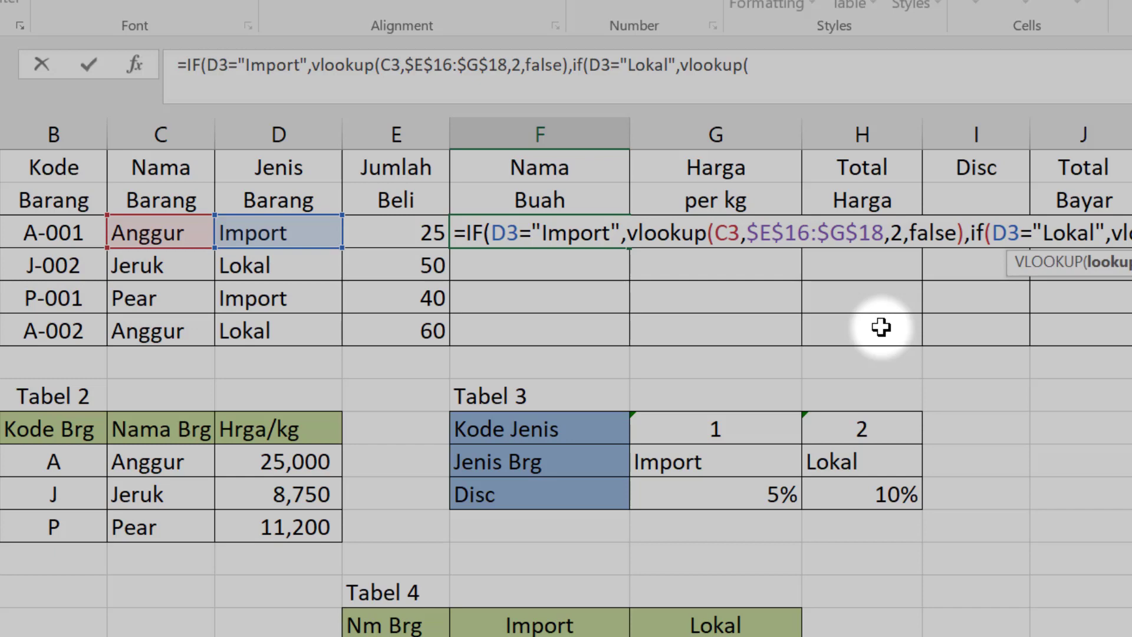
{"action": "left_click", "coordinate": [274, 231]}
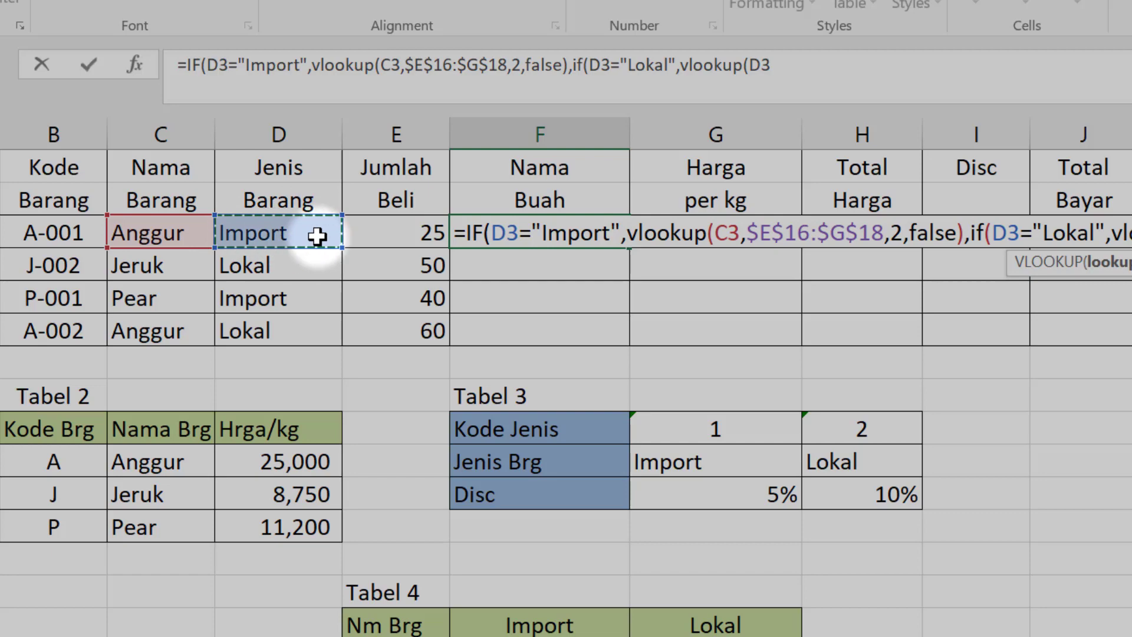
{"action": "type", "text": ","}
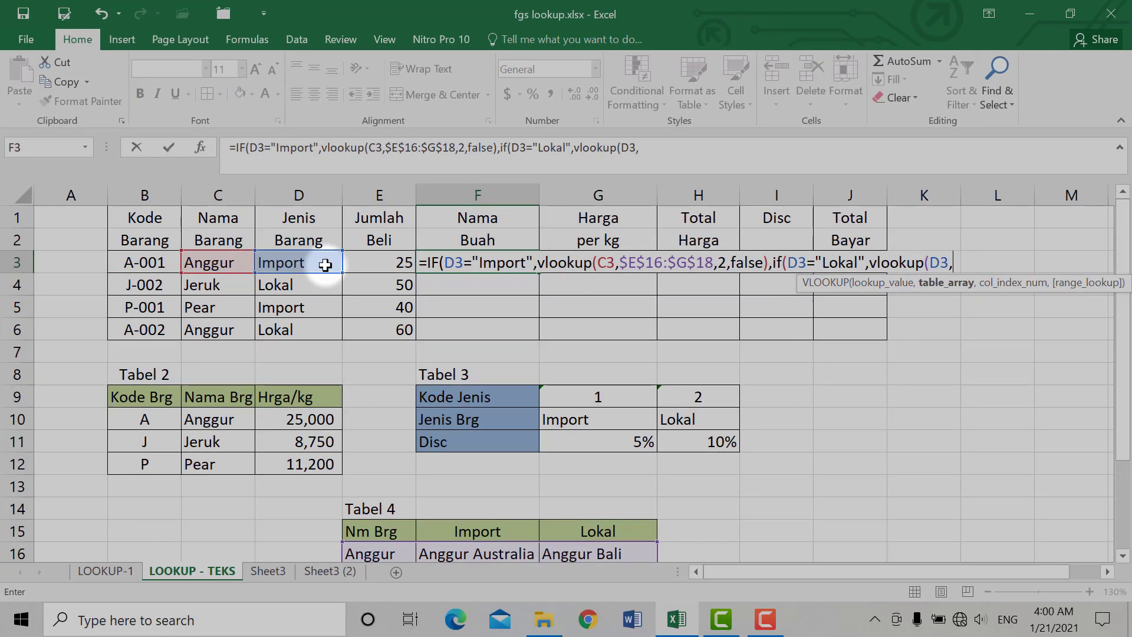
{"action": "scroll", "coordinate": [796, 249], "scroll_direction": "down", "scroll_amount": 1}
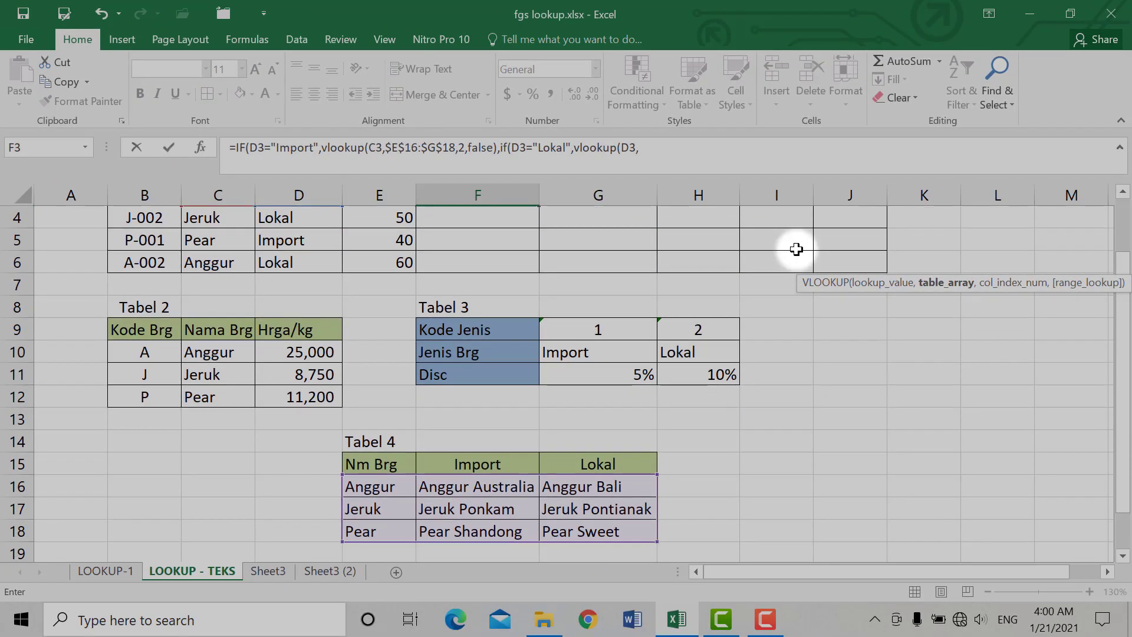
{"action": "scroll", "coordinate": [796, 249], "scroll_direction": "up", "scroll_amount": 1}
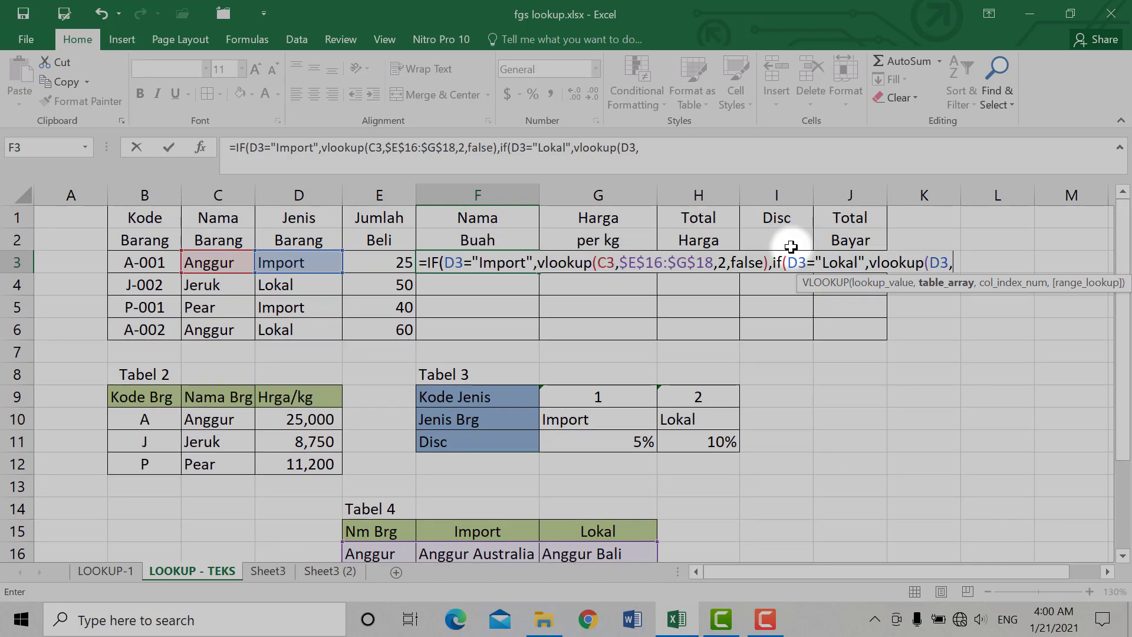
{"action": "key", "text": "BackSpace"}
{"action": "key", "text": "BackSpace"}
{"action": "key", "text": "BackSpace"}
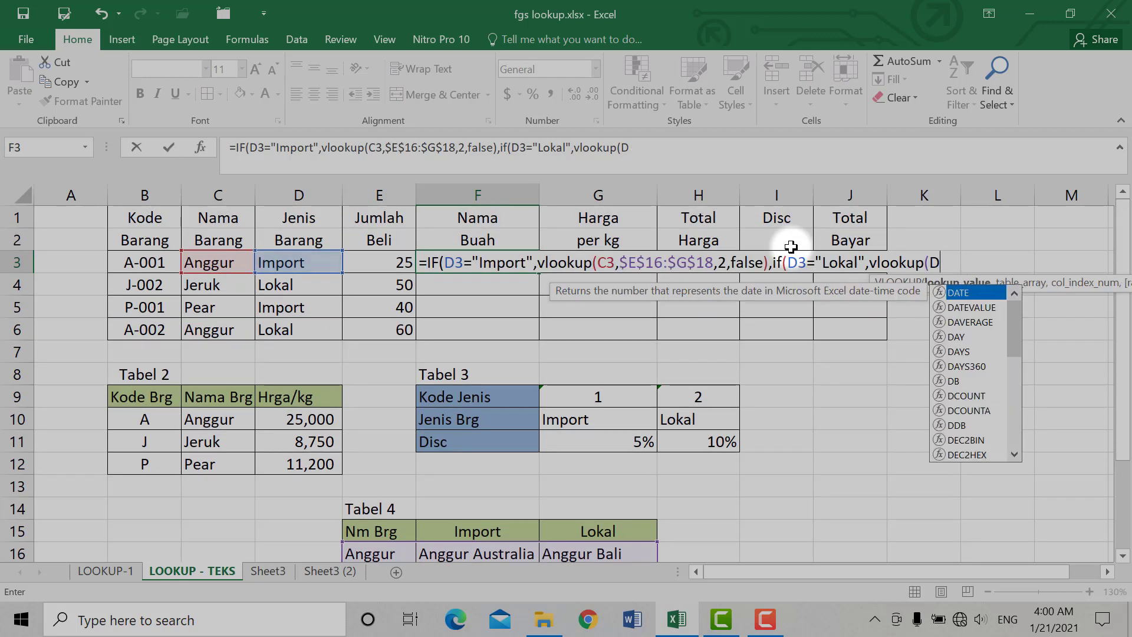
Set C3 as the lookup value of the second VLOOKUP in F3's formula.
{"action": "scroll", "coordinate": [456, 451], "scroll_direction": "down", "scroll_amount": 1}
{"action": "scroll", "coordinate": [455, 451], "scroll_direction": "down", "scroll_amount": 1}
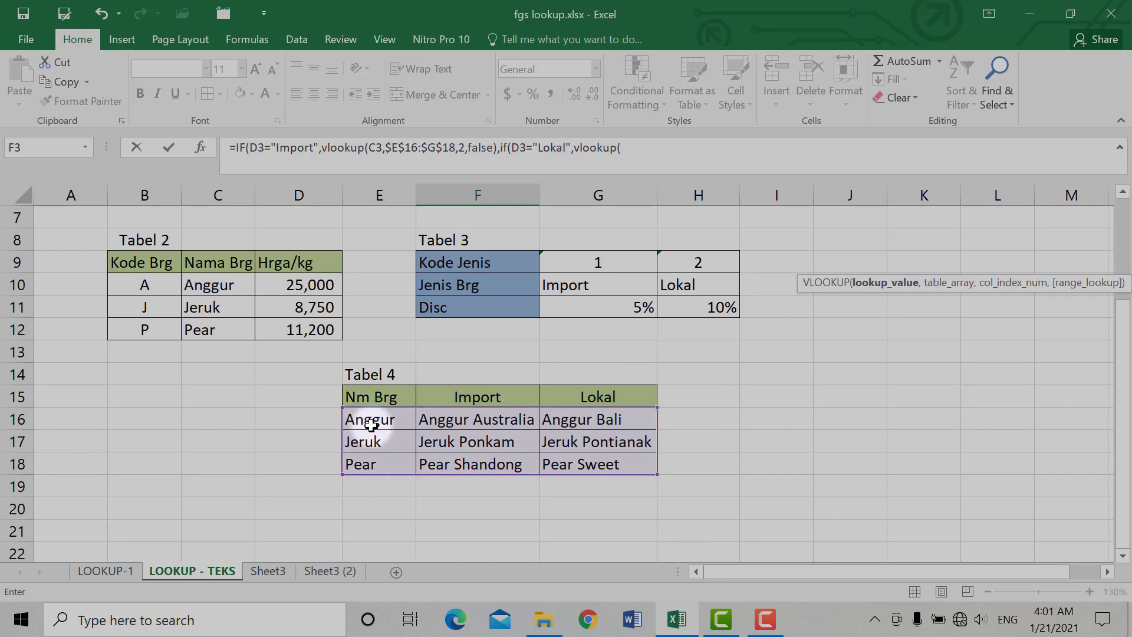
{"action": "scroll", "coordinate": [373, 460], "scroll_direction": "up", "scroll_amount": 2}
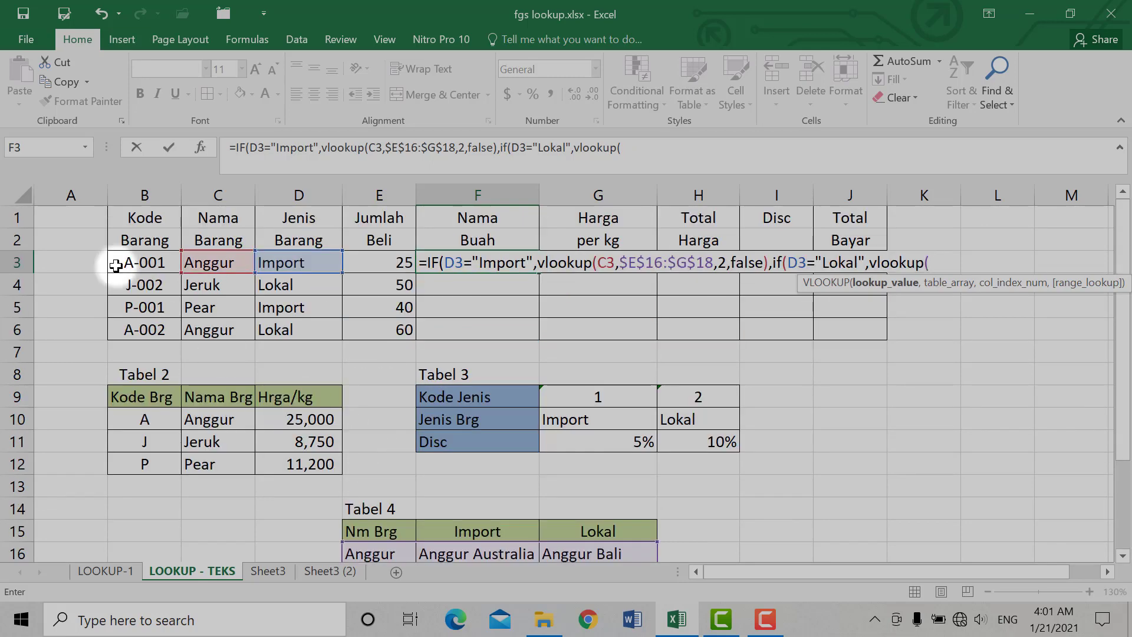
{"action": "left_click", "coordinate": [202, 267]}
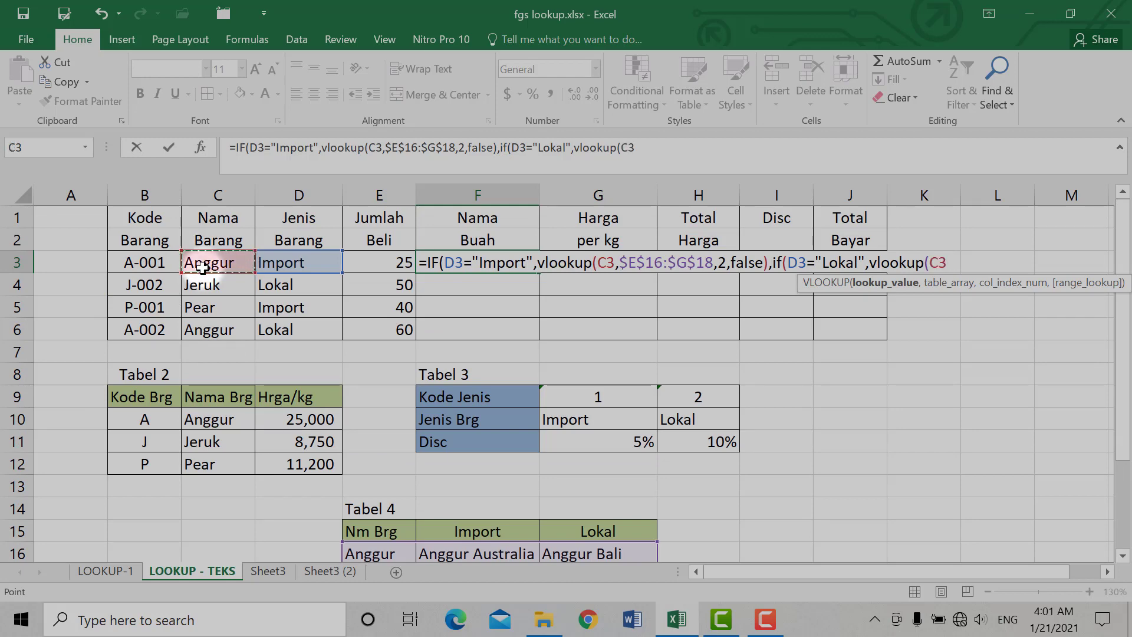
{"action": "type", "text": ","}
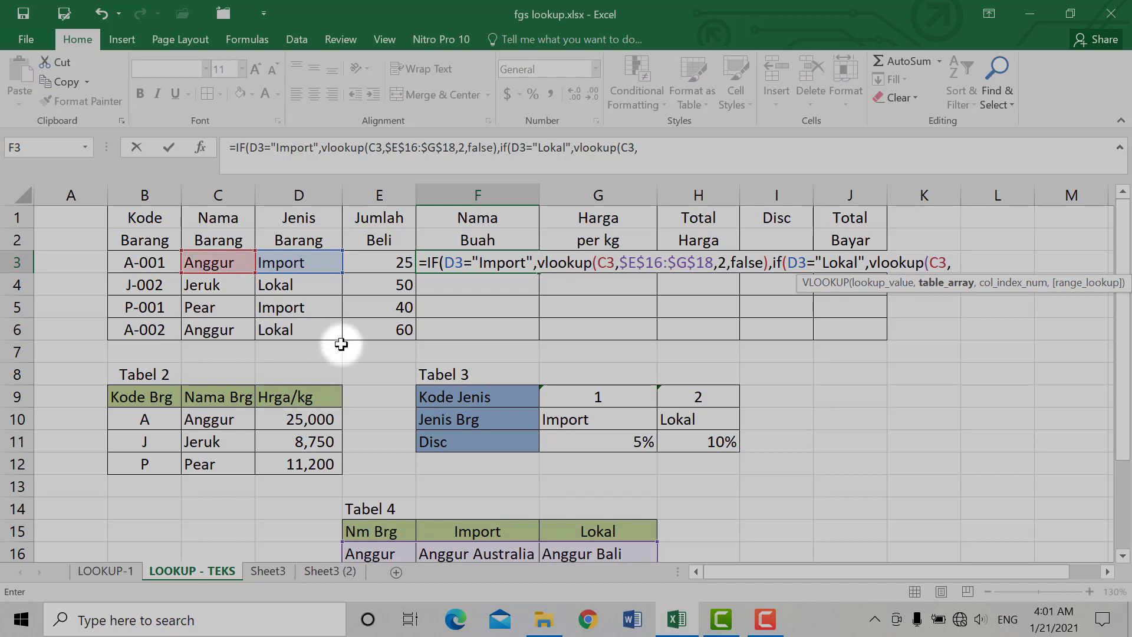
Set the second VLOOKUP's table array to Tabel 4's data rows as the absolute range $E$16:$G$18.
{"action": "scroll", "coordinate": [434, 328], "scroll_direction": "down", "scroll_amount": 3}
{"action": "left_click_drag", "start_coordinate": [391, 355], "coordinate": [614, 392]}
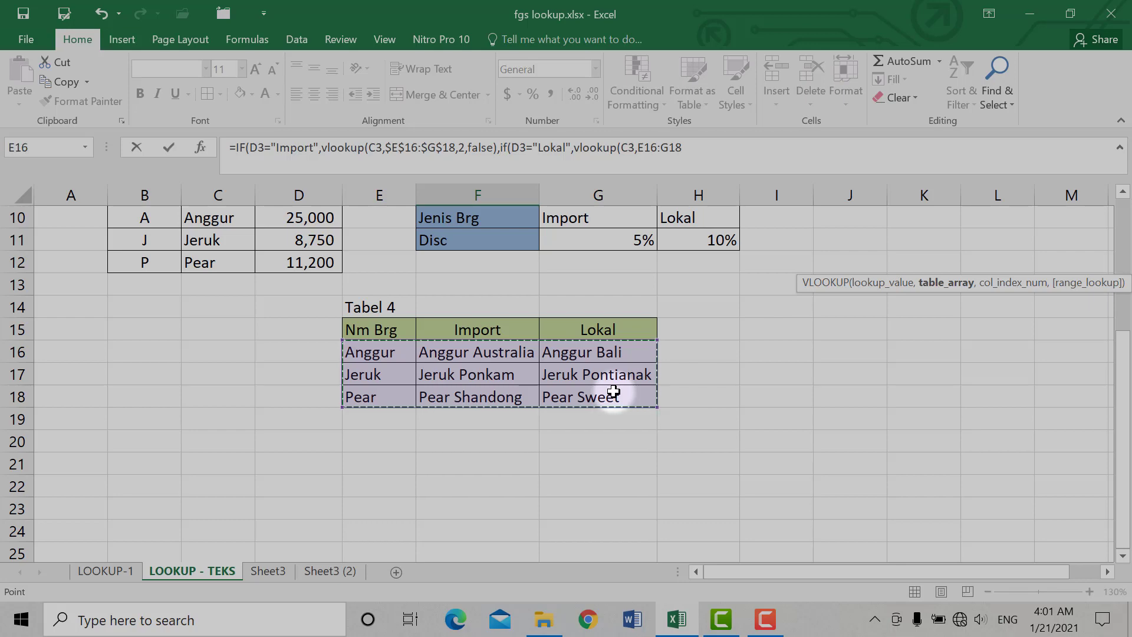
{"action": "key", "text": "F4"}
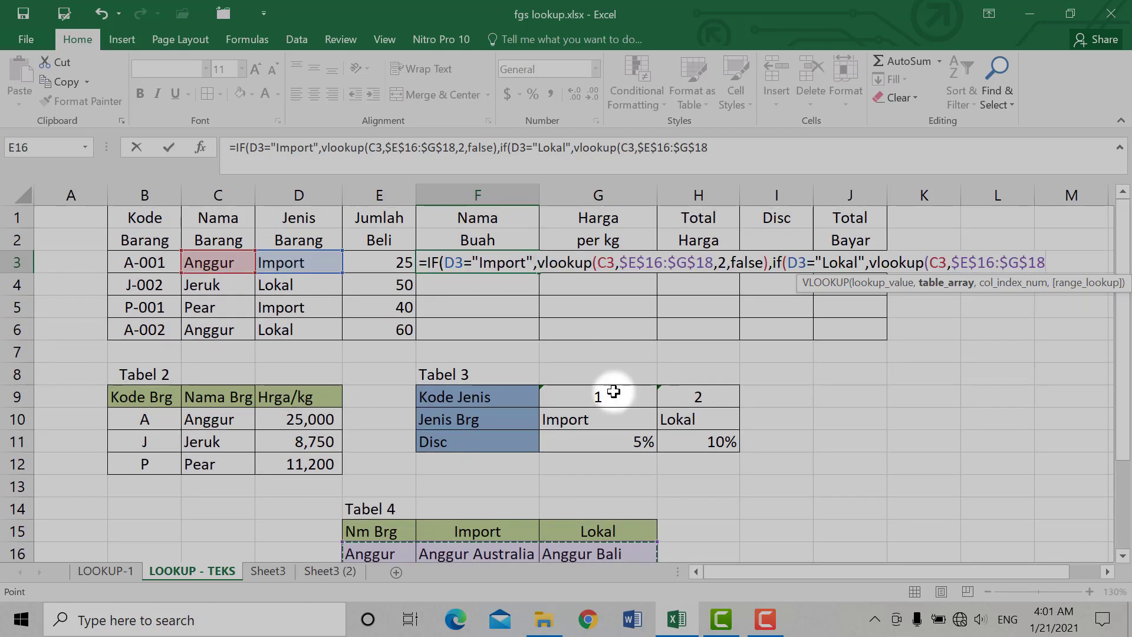
{"action": "type", "text": ","}
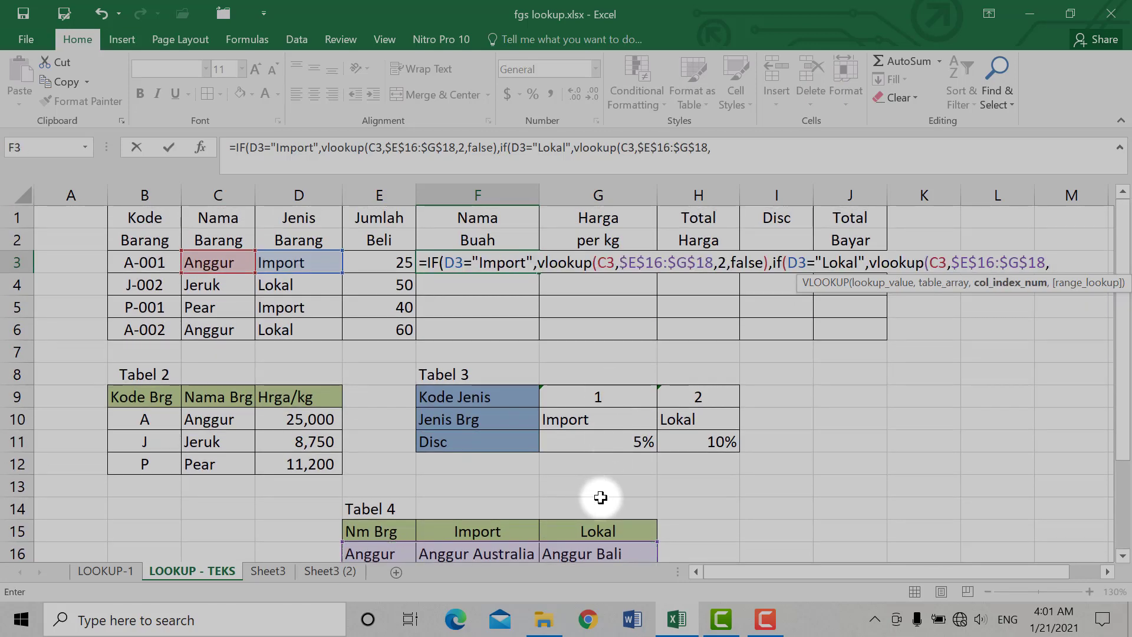
Complete the second VLOOKUP in F3's formula with column index 3 and FALSE for an exact match.
{"action": "scroll", "coordinate": [600, 495], "scroll_direction": "down", "scroll_amount": 2}
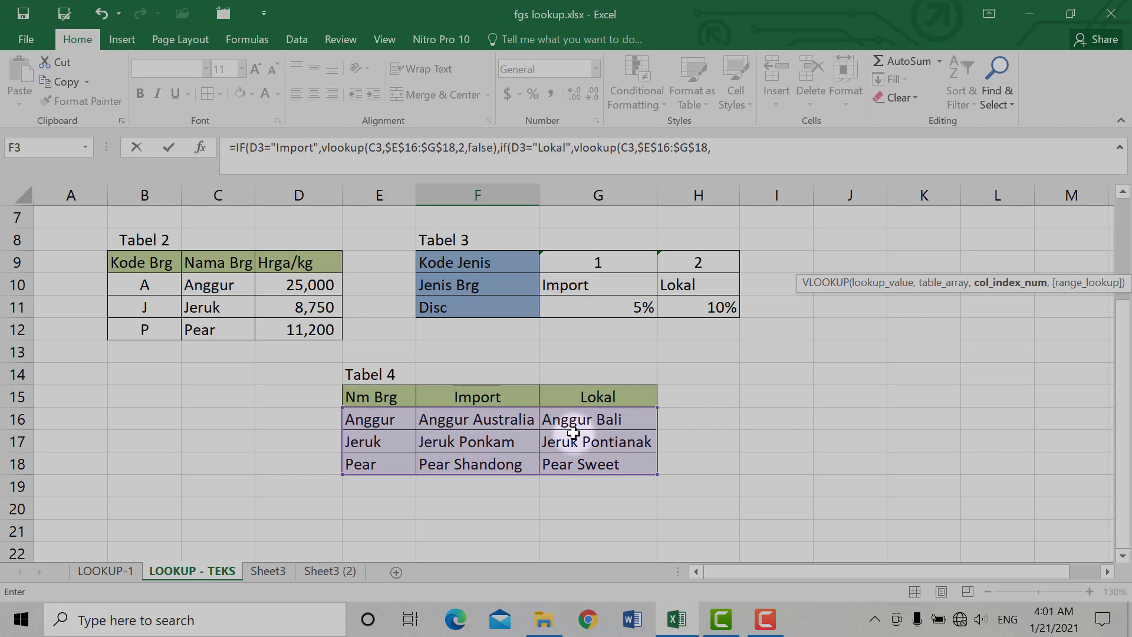
{"action": "scroll", "coordinate": [573, 431], "scroll_direction": "up", "scroll_amount": 2}
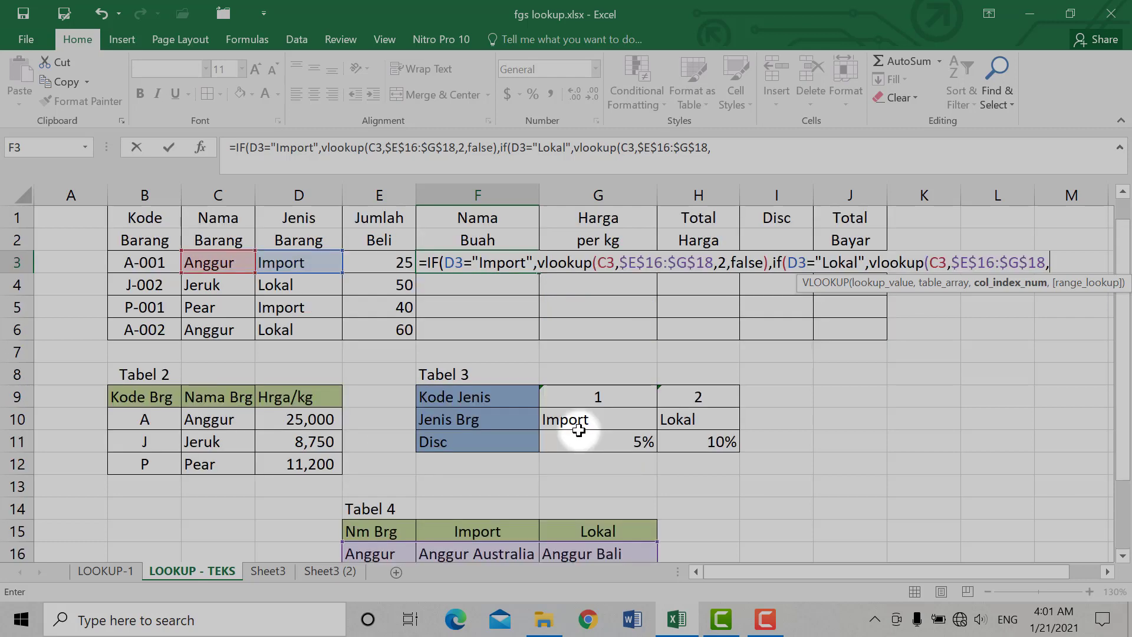
{"action": "type", "text": "3"}
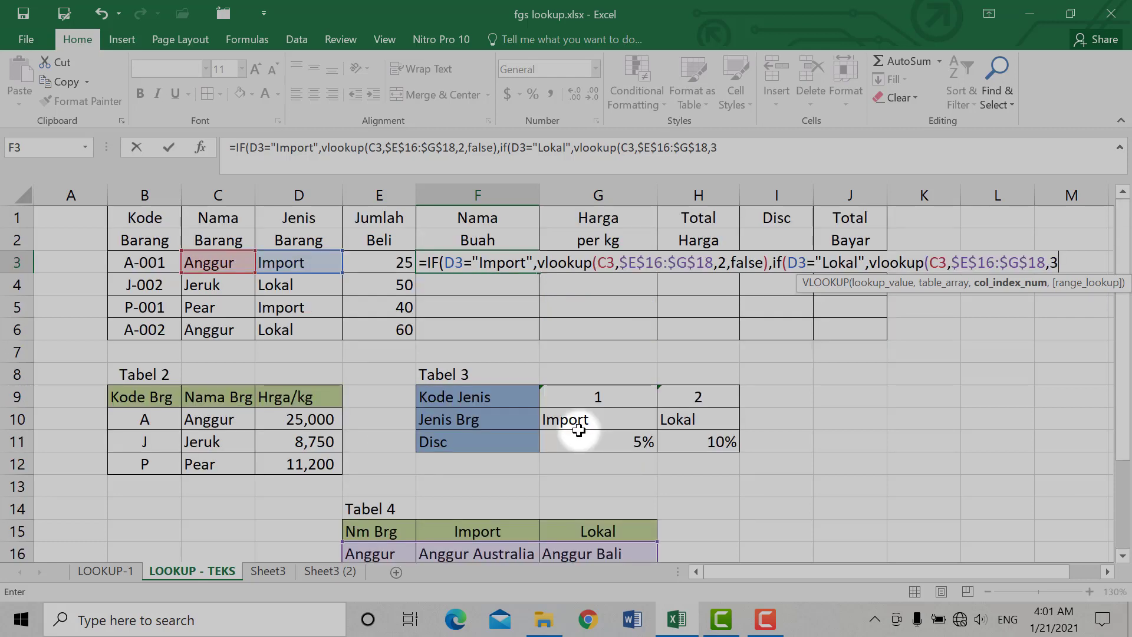
{"action": "type", "text": ",f"}
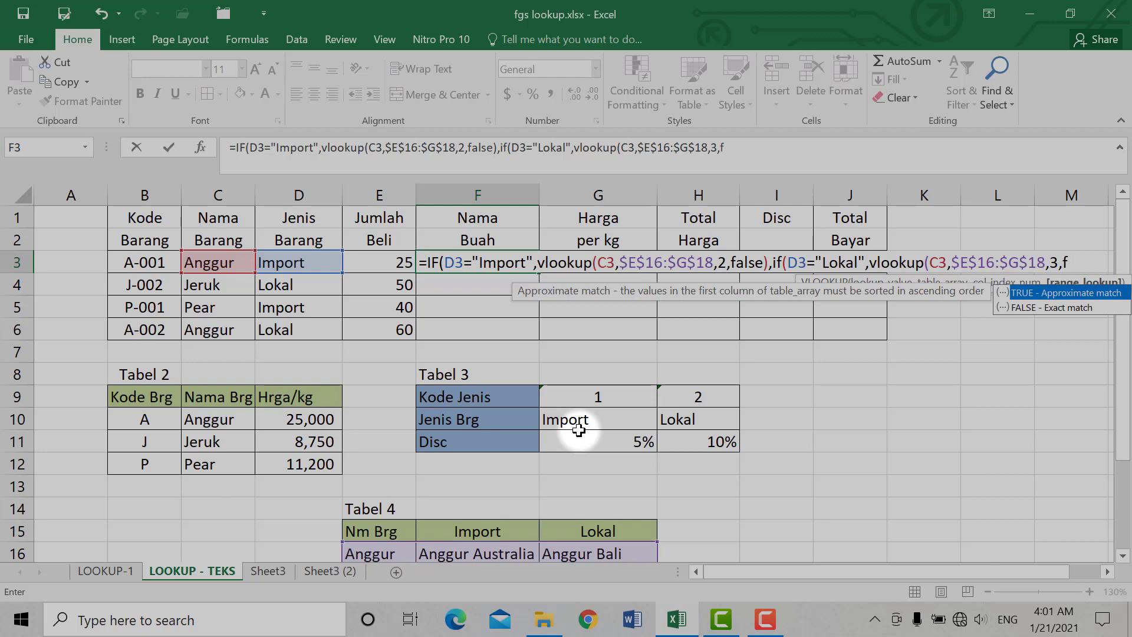
{"action": "type", "text": "alse)"}
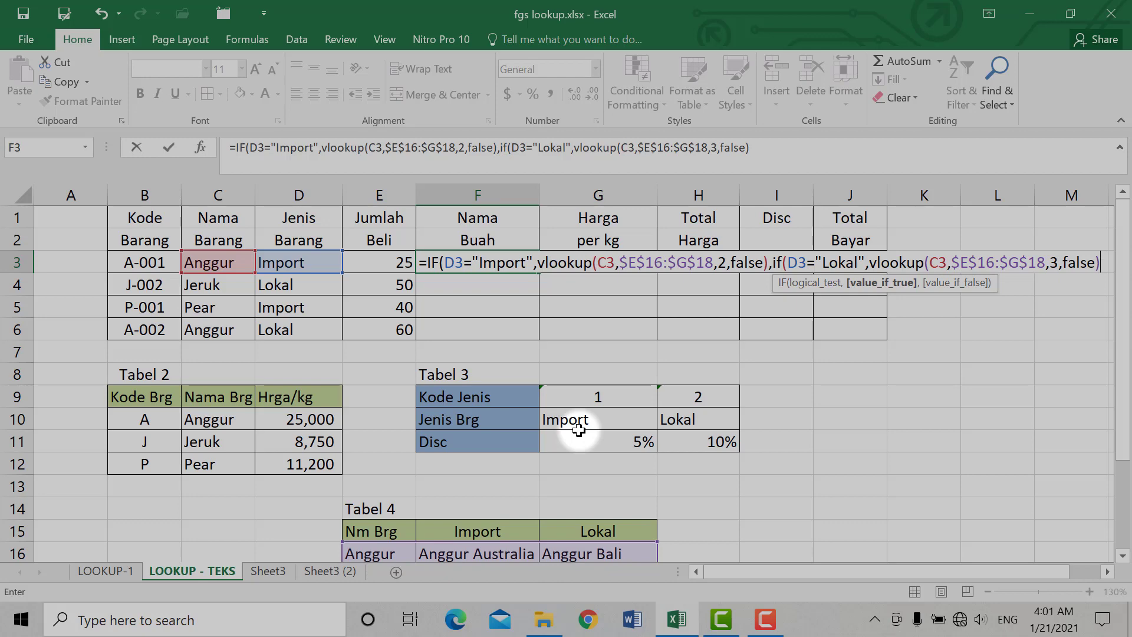
Set err as the nested IF's value-if-false in F3, close both IF functions and enter the formula.
{"action": "scroll", "coordinate": [606, 466], "scroll_direction": "down", "scroll_amount": 2}
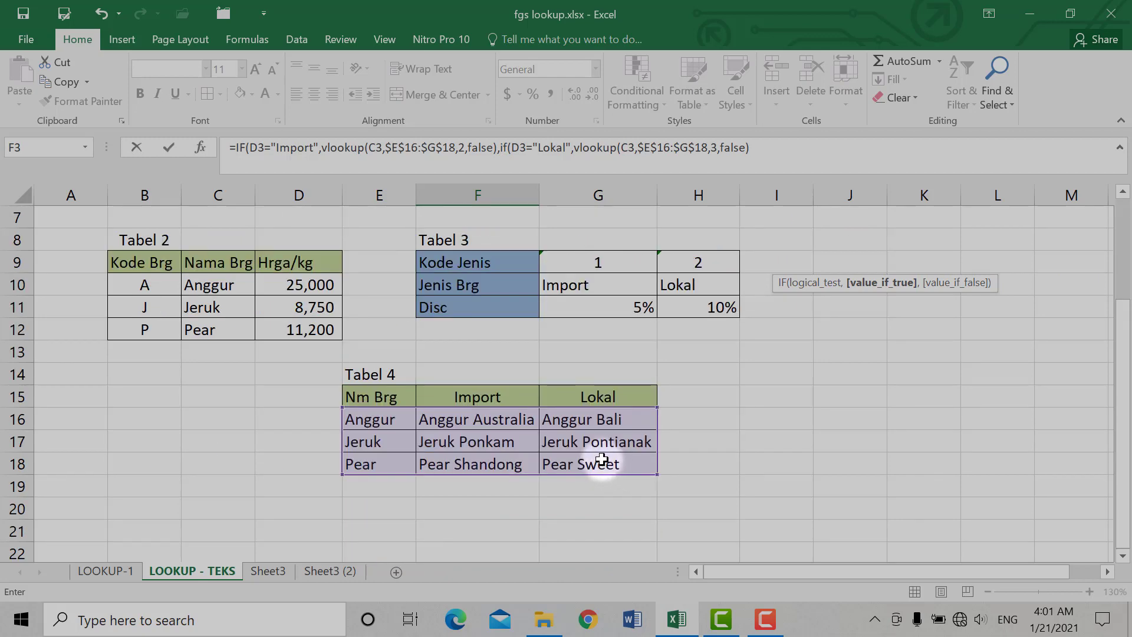
{"action": "scroll", "coordinate": [601, 458], "scroll_direction": "up", "scroll_amount": 2}
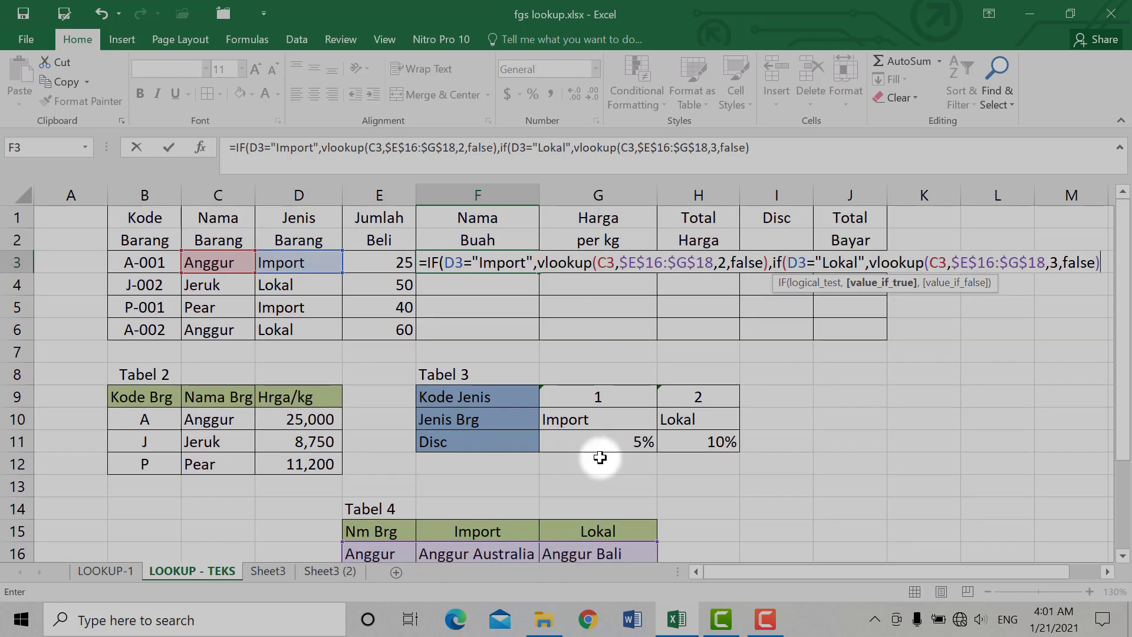
{"action": "type", "text": ","}
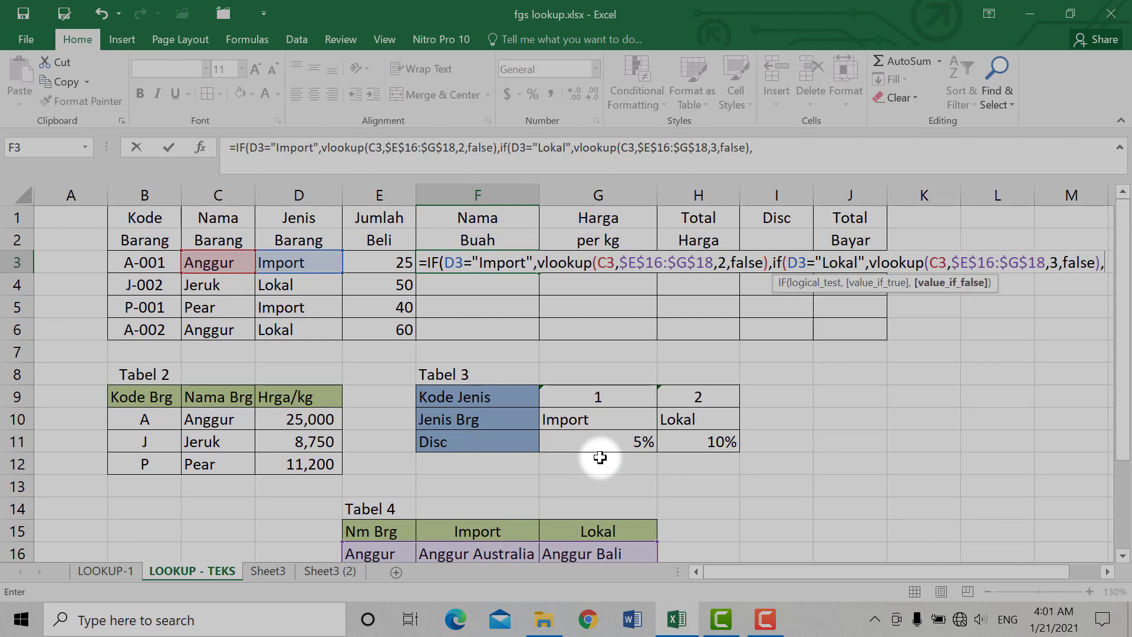
{"action": "type", "text": "e"}
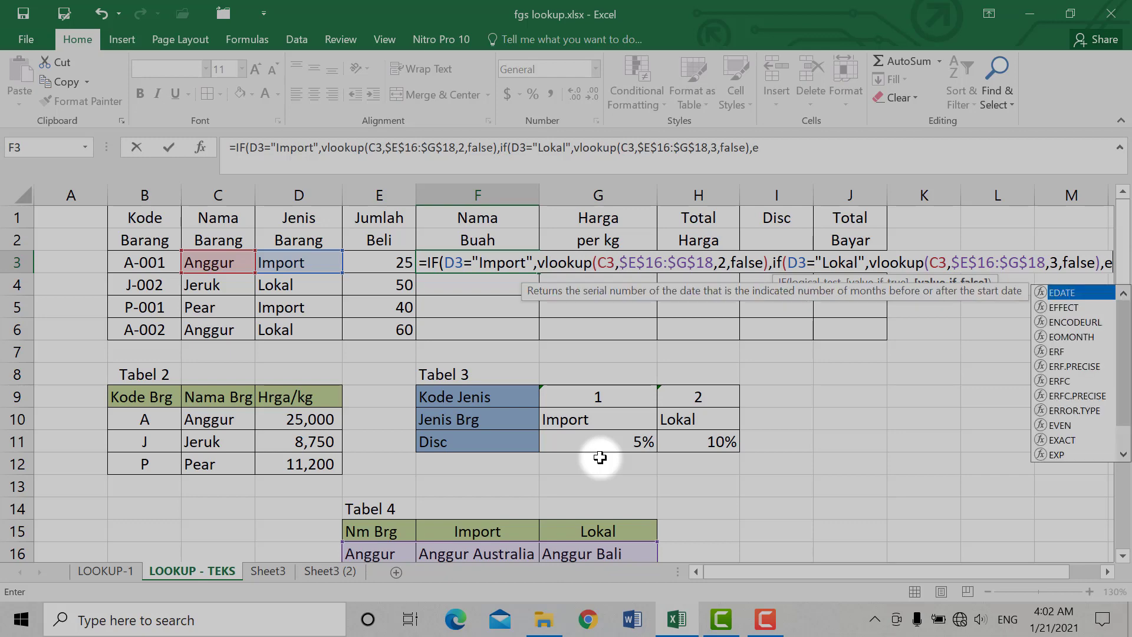
{"action": "type", "text": "rr"}
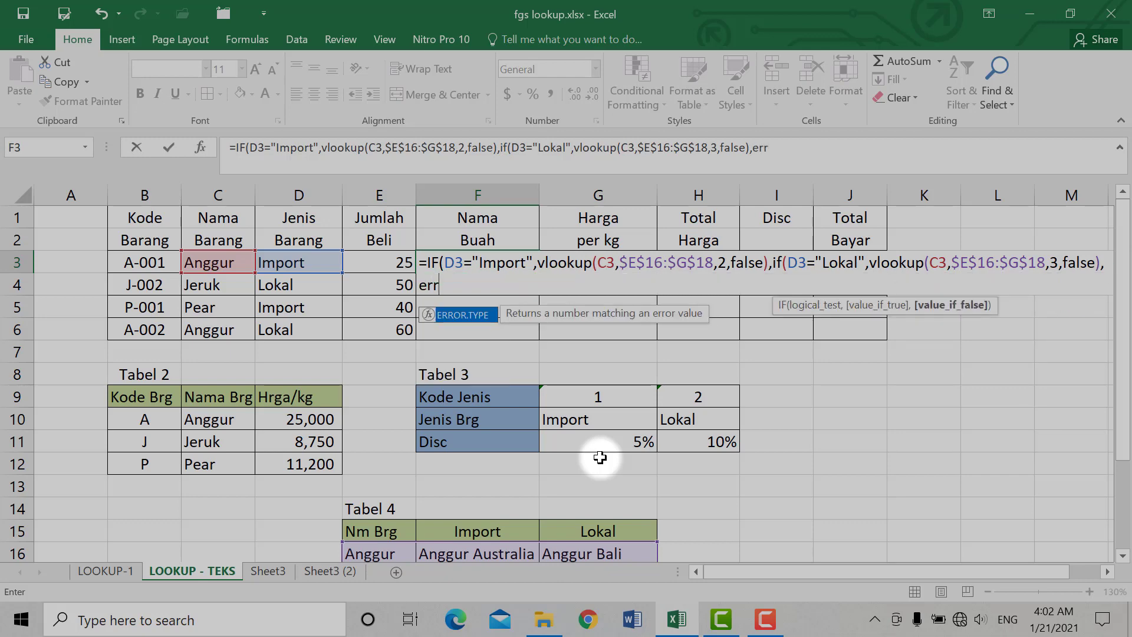
{"action": "left_click", "coordinate": [1106, 572]}
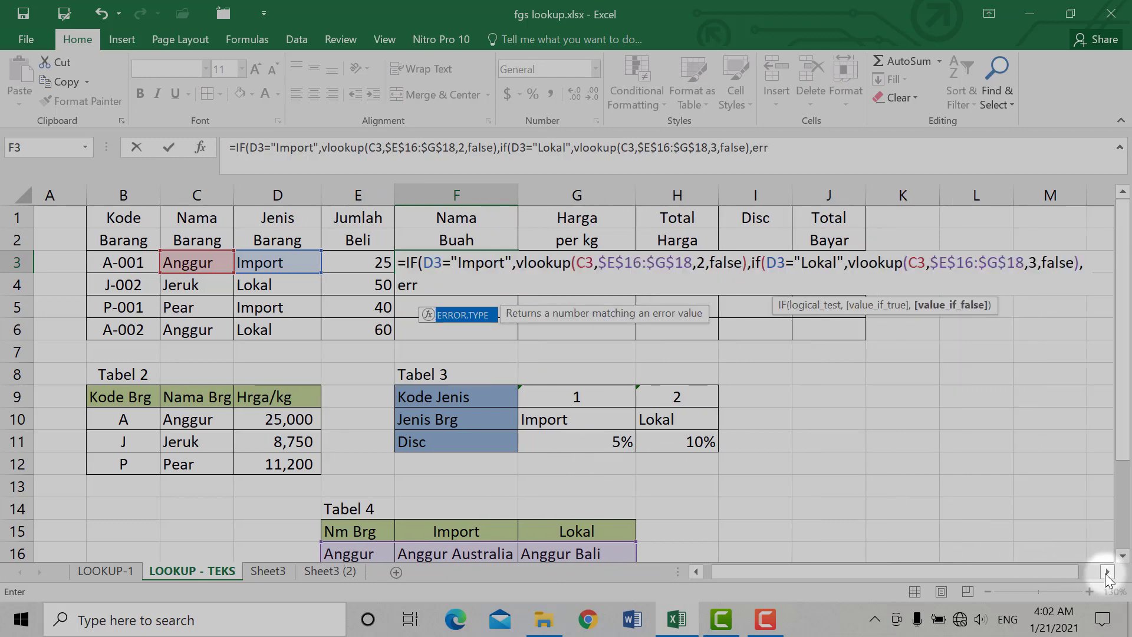
{"action": "left_click", "coordinate": [1107, 571]}
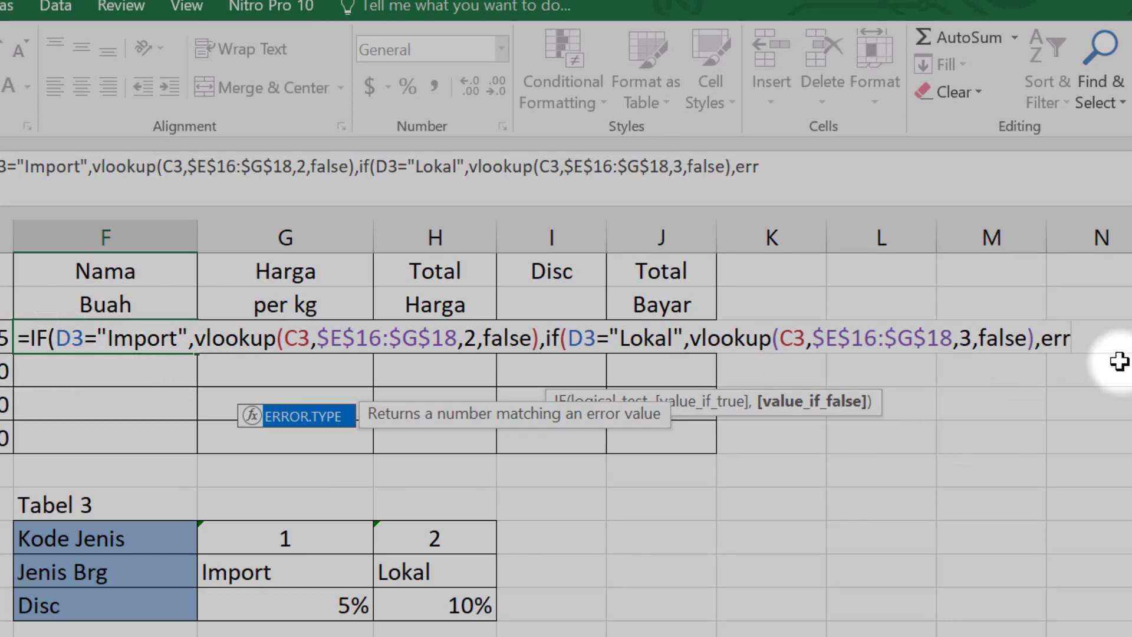
{"action": "type", "text": ")"}
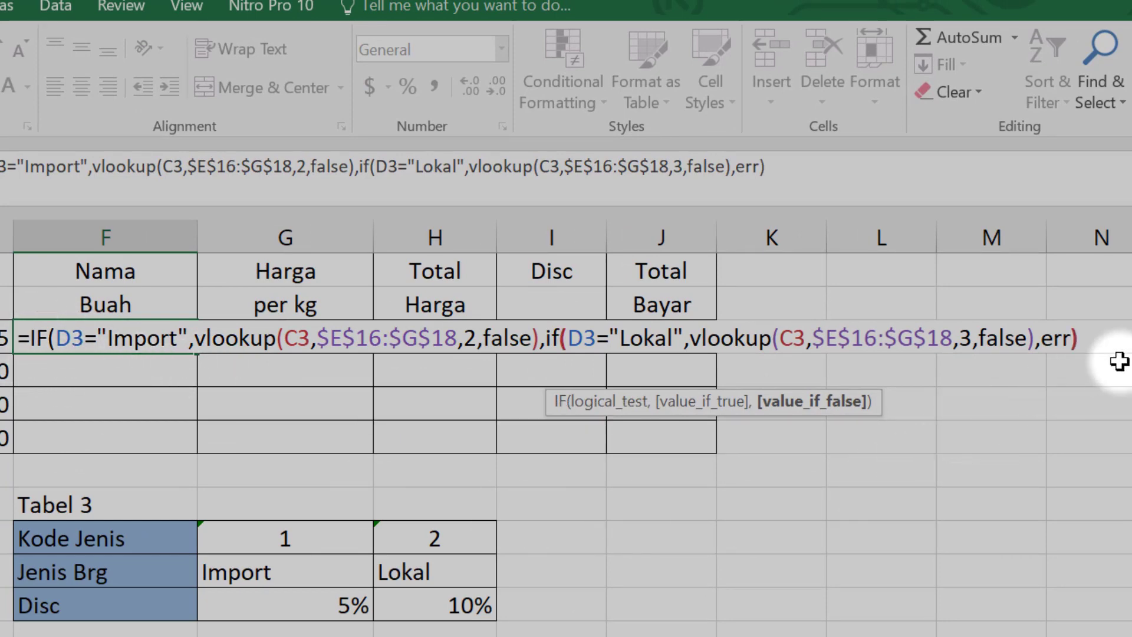
{"action": "type", "text": ")"}
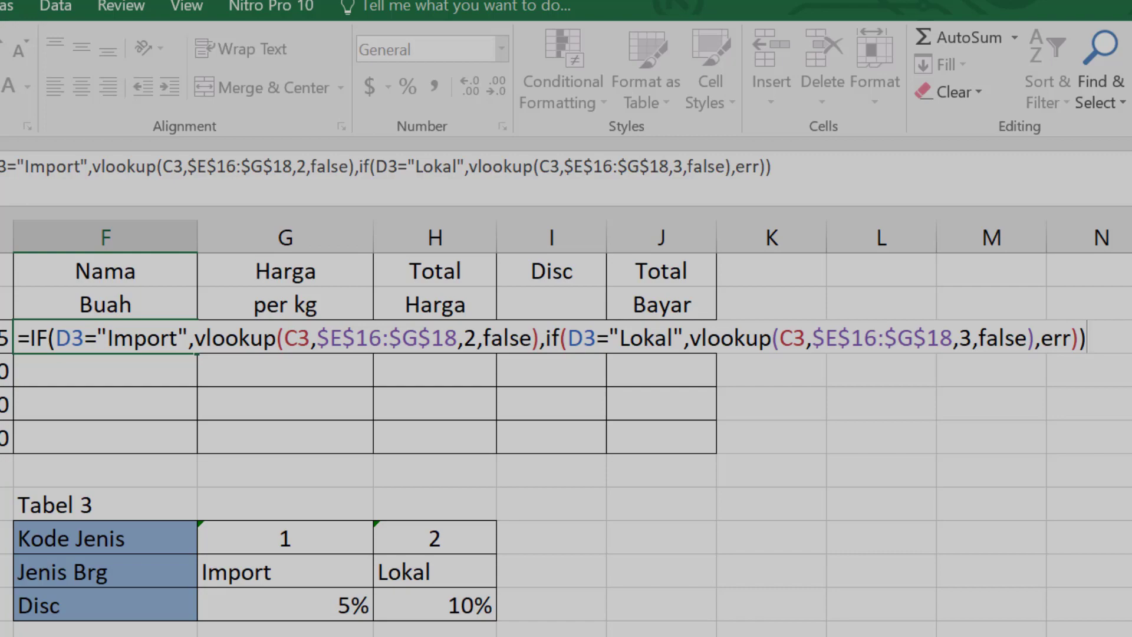
{"action": "key", "text": "Return"}
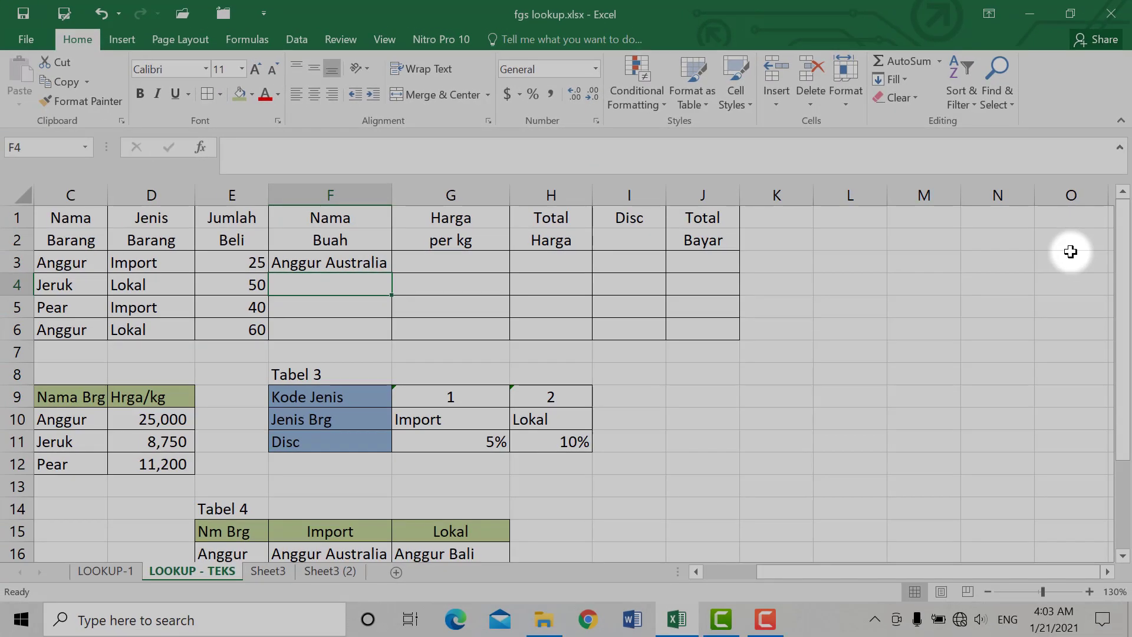
Fill the Nama Buah formula from F3 down through F6.
{"action": "left_click", "coordinate": [382, 267]}
{"action": "left_click_drag", "start_coordinate": [384, 263], "coordinate": [402, 349]}
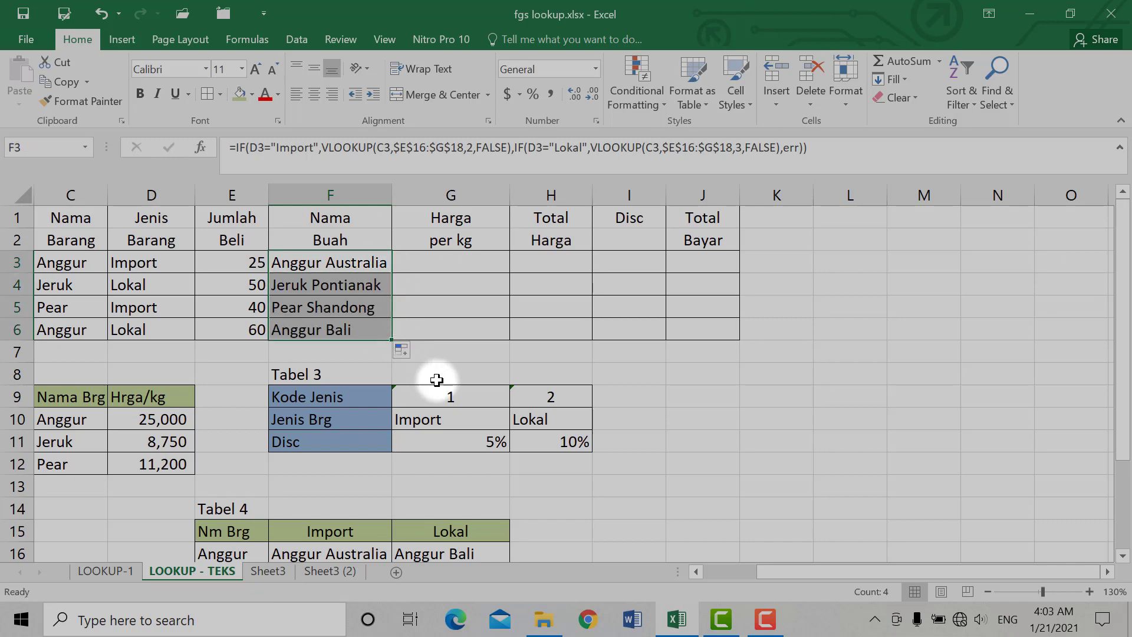
Check the Nama Buah results in F3:F6 against the Jenis Barang values and Tabel 4's Import and Lokal columns.
{"action": "scroll", "coordinate": [480, 463], "scroll_direction": "down", "scroll_amount": 1}
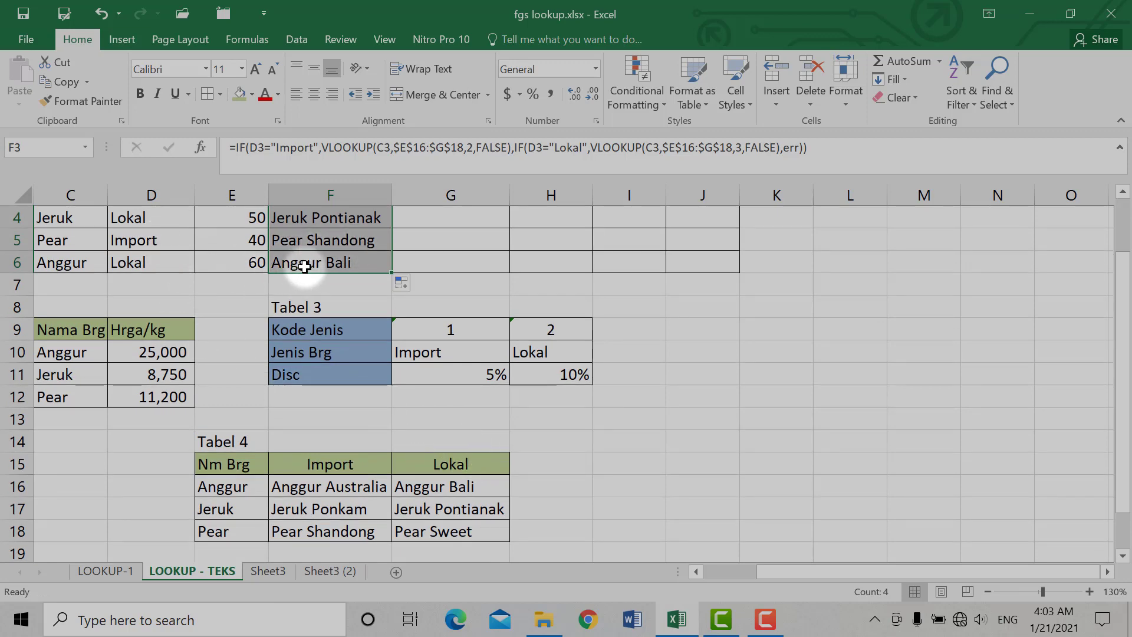
{"action": "scroll", "coordinate": [299, 263], "scroll_direction": "up", "scroll_amount": 1}
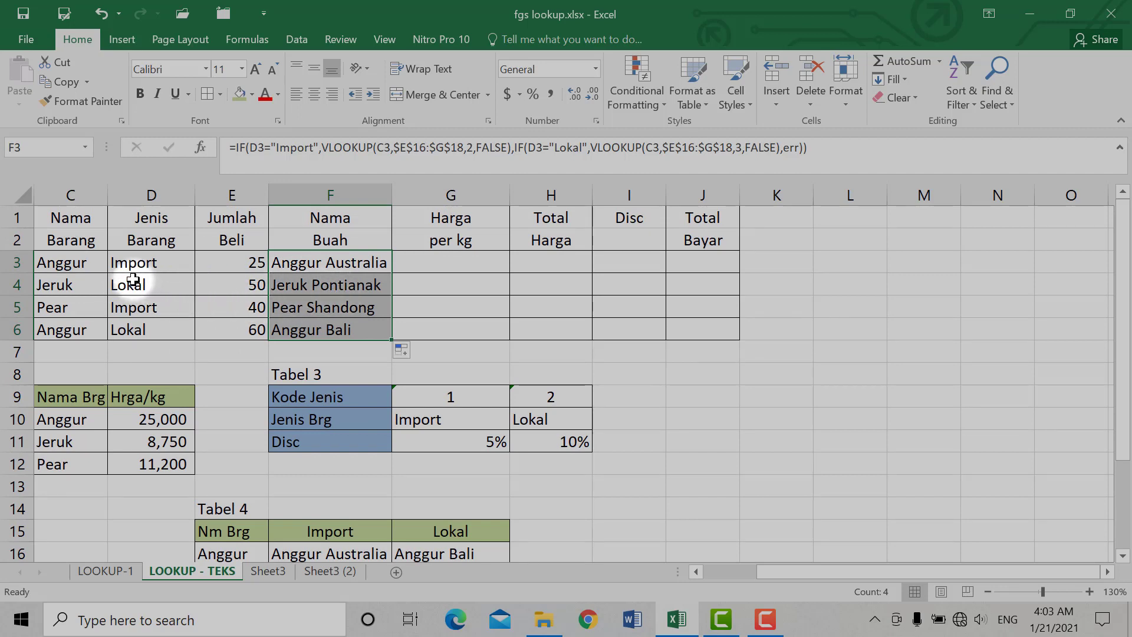
{"action": "left_click", "coordinate": [145, 260]}
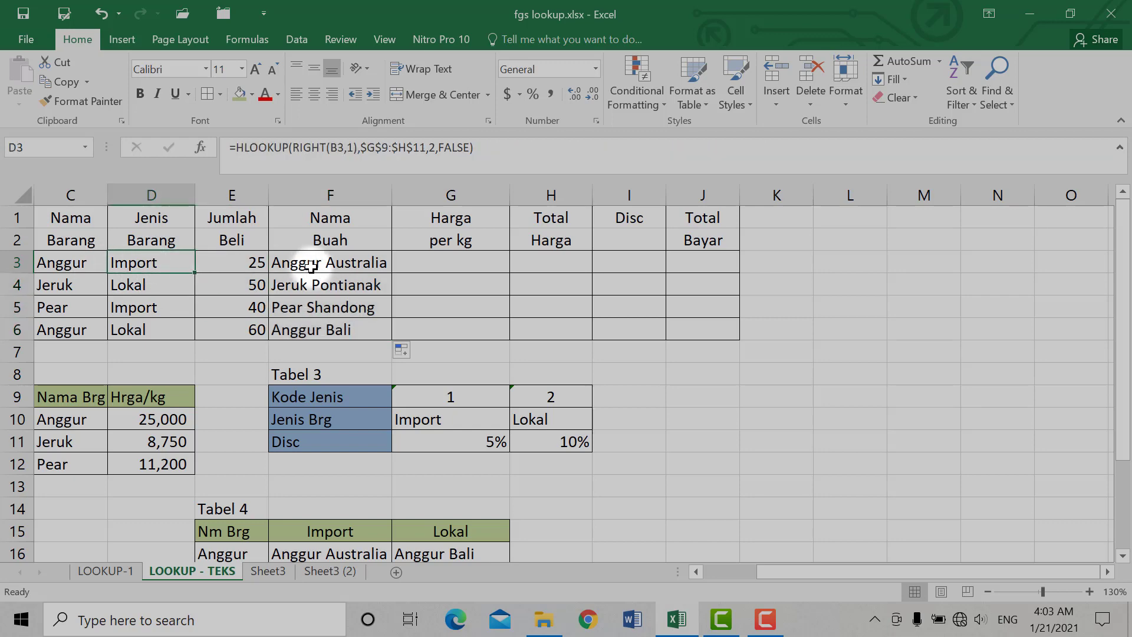
{"action": "left_click", "coordinate": [322, 261]}
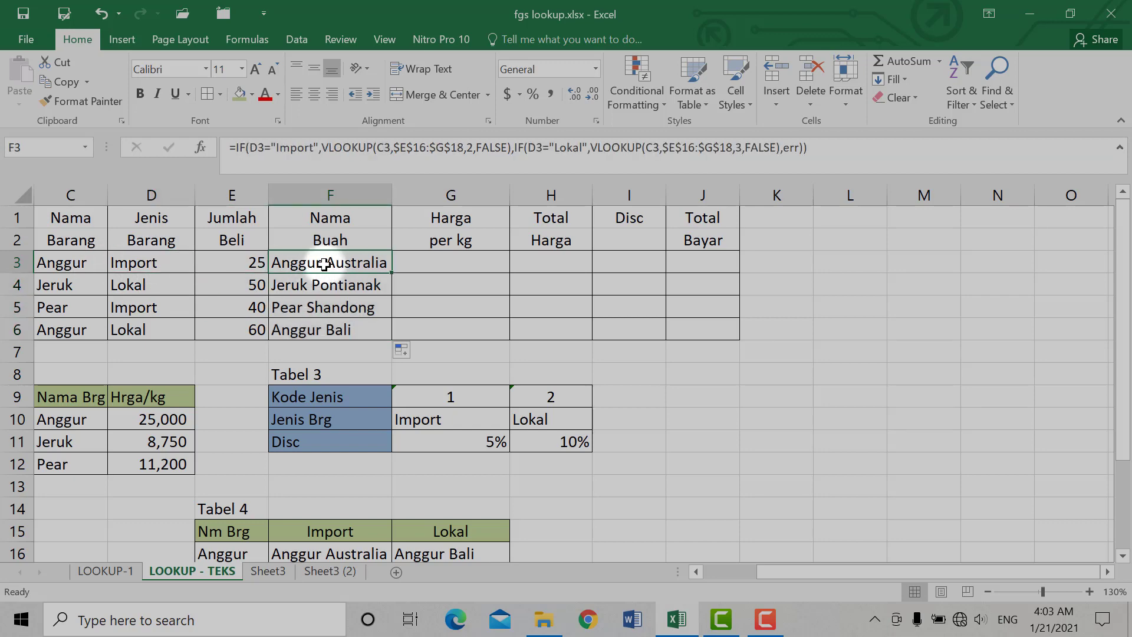
{"action": "double_click", "coordinate": [159, 329]}
{"action": "key", "text": "Return"}
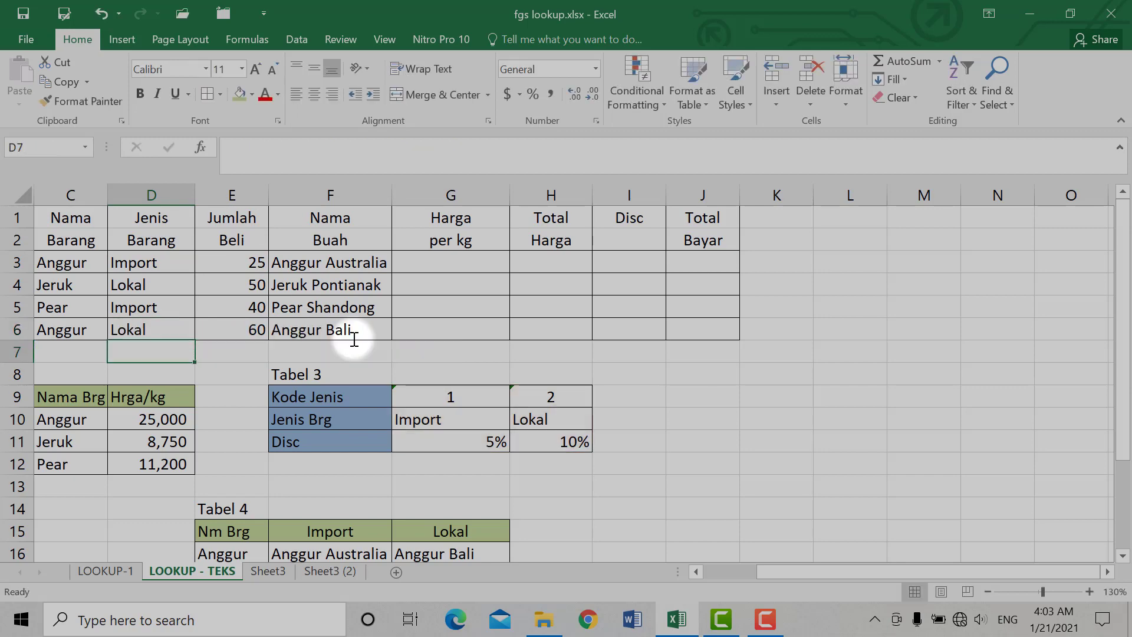
{"action": "scroll", "coordinate": [454, 525], "scroll_direction": "down", "scroll_amount": 1}
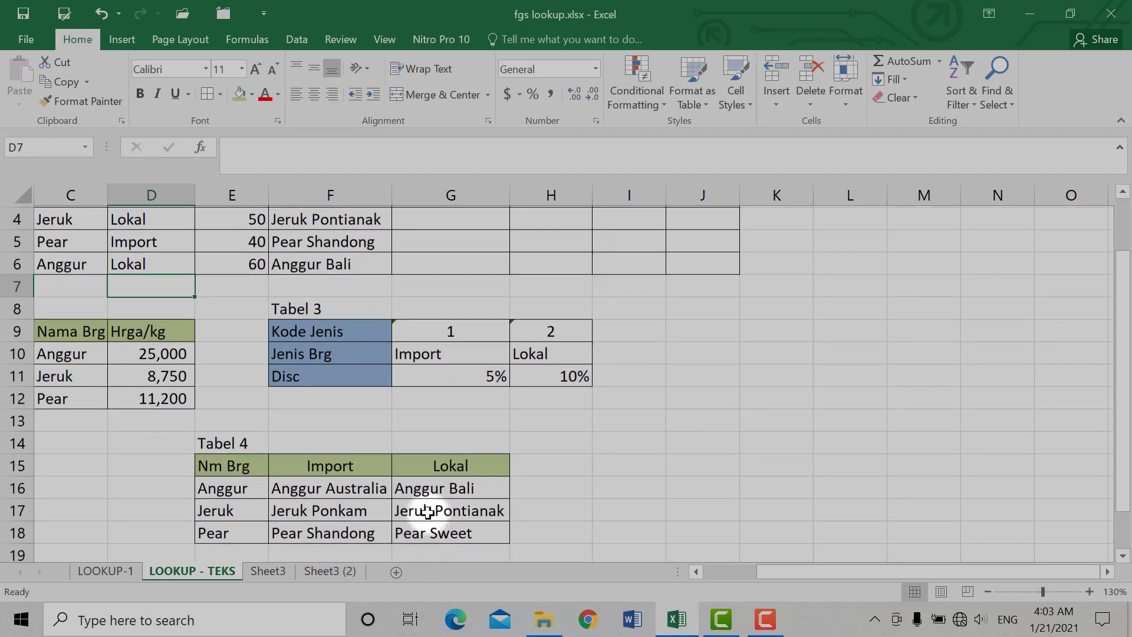
{"action": "scroll", "coordinate": [455, 497], "scroll_direction": "up", "scroll_amount": 1}
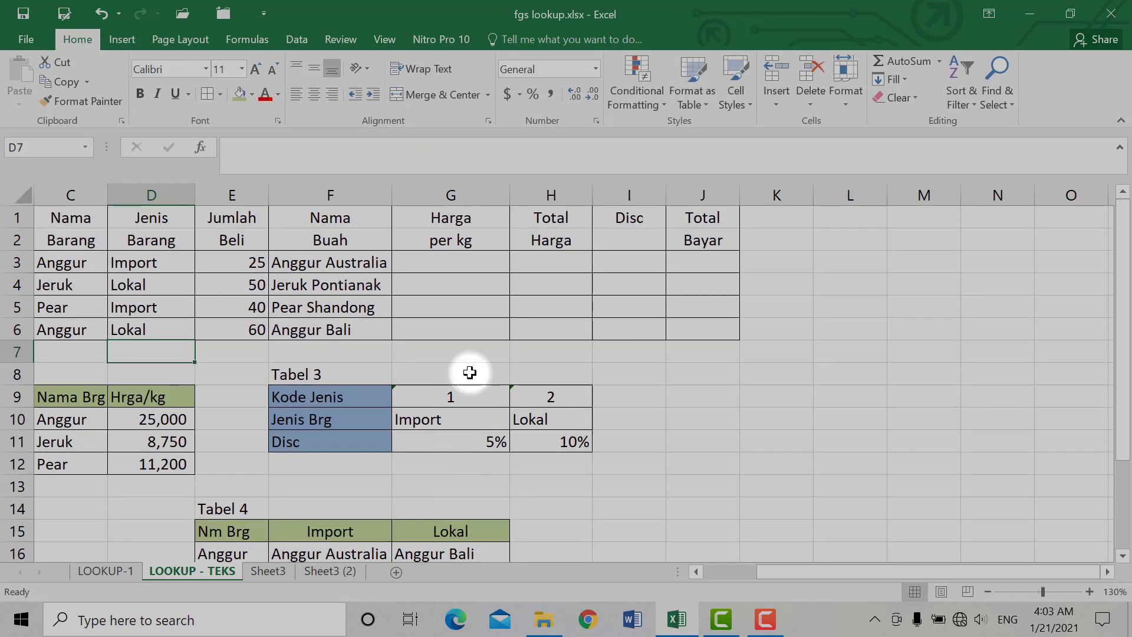
Copy the full text of the Nama Barang VLOOKUP formula in C3 and leave cell editing.
{"action": "left_click", "coordinate": [478, 263]}
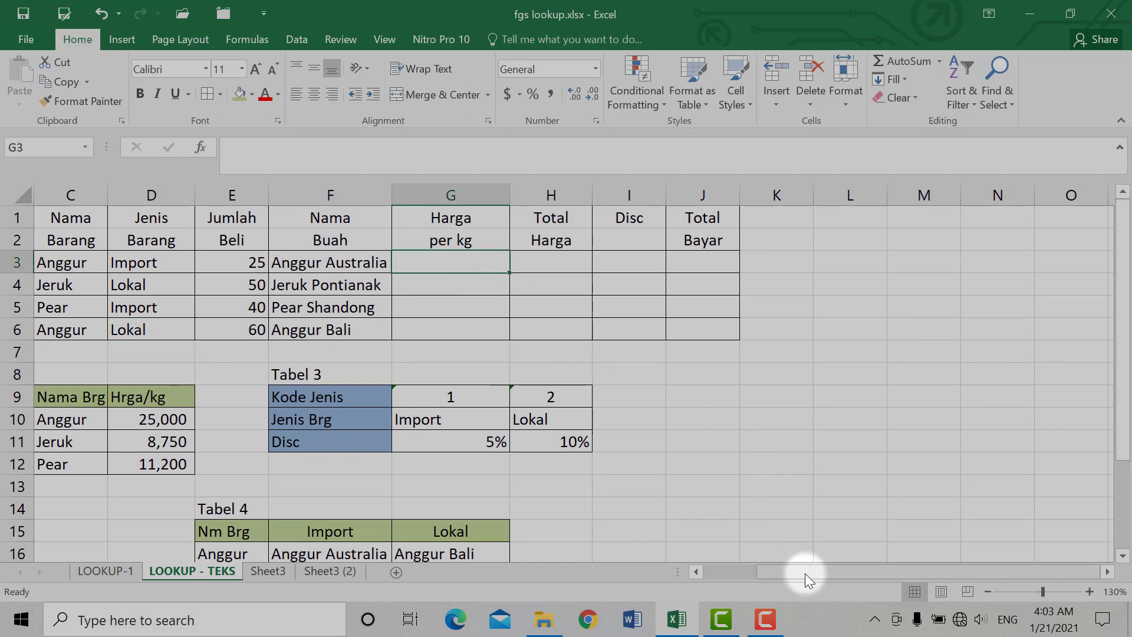
{"action": "left_click_drag", "start_coordinate": [801, 574], "coordinate": [724, 591]}
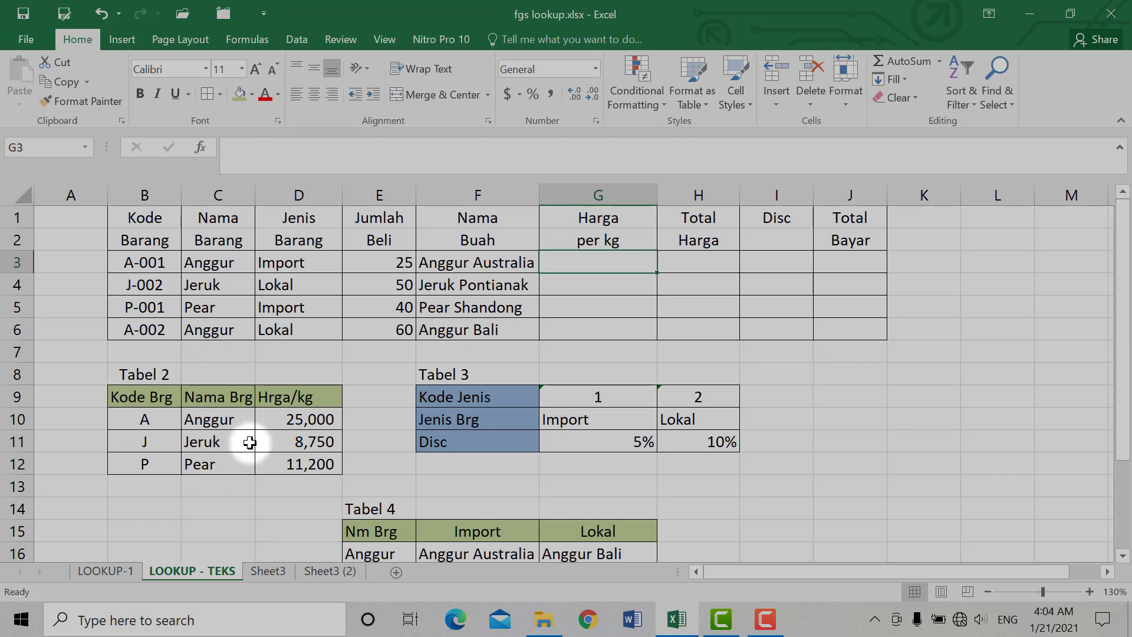
{"action": "left_click", "coordinate": [219, 266]}
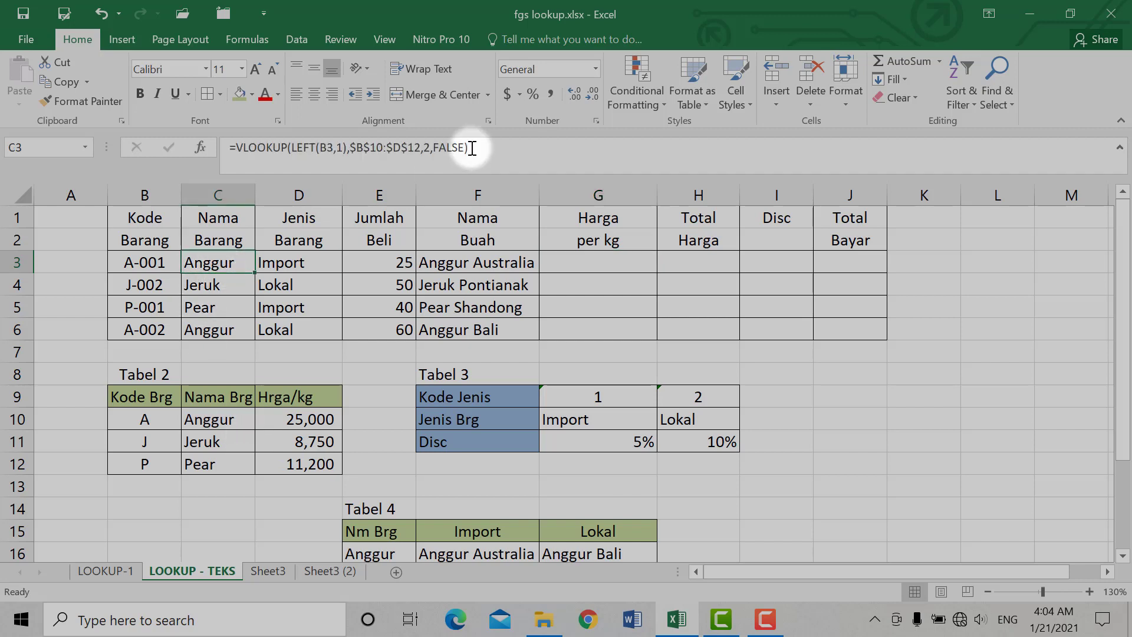
{"action": "left_click_drag", "start_coordinate": [472, 147], "coordinate": [218, 147]}
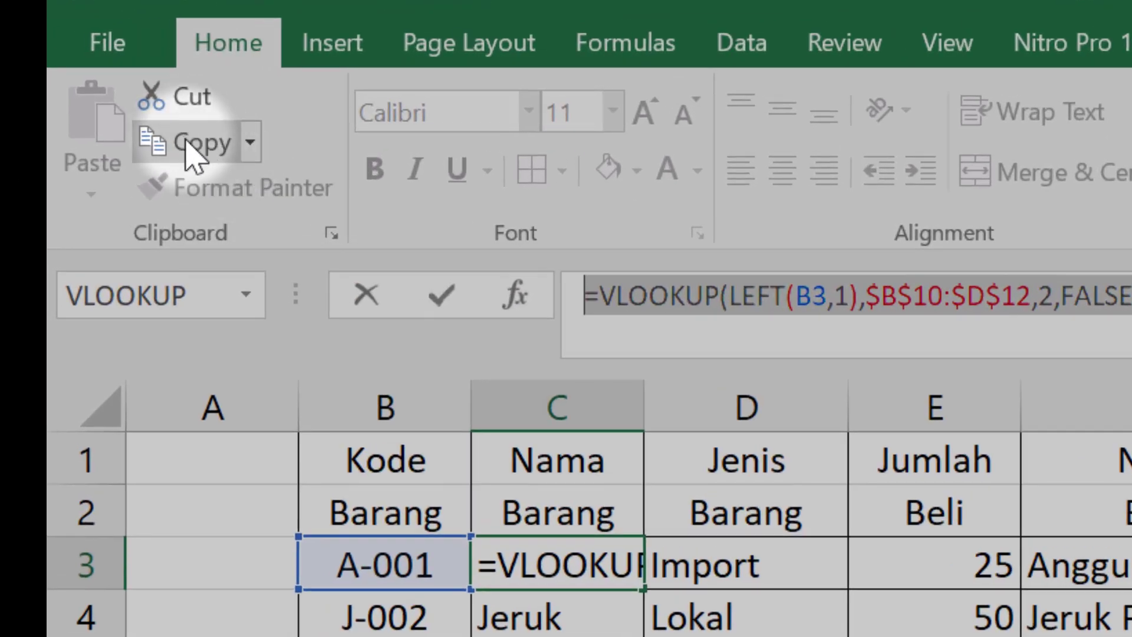
{"action": "left_click", "coordinate": [71, 90]}
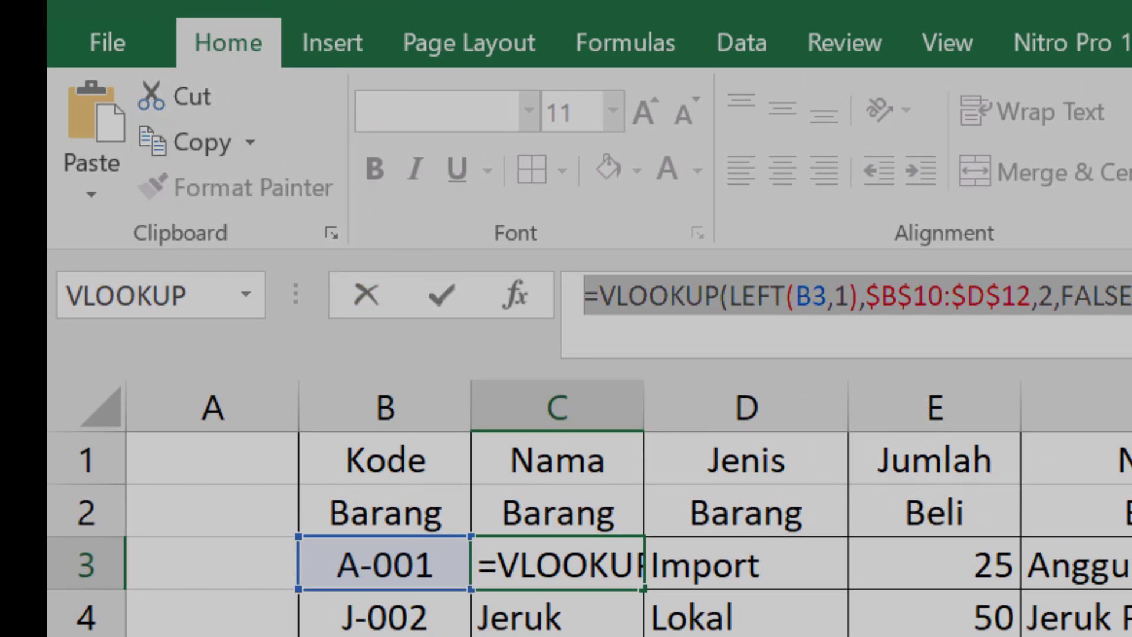
{"action": "key", "text": "Return"}
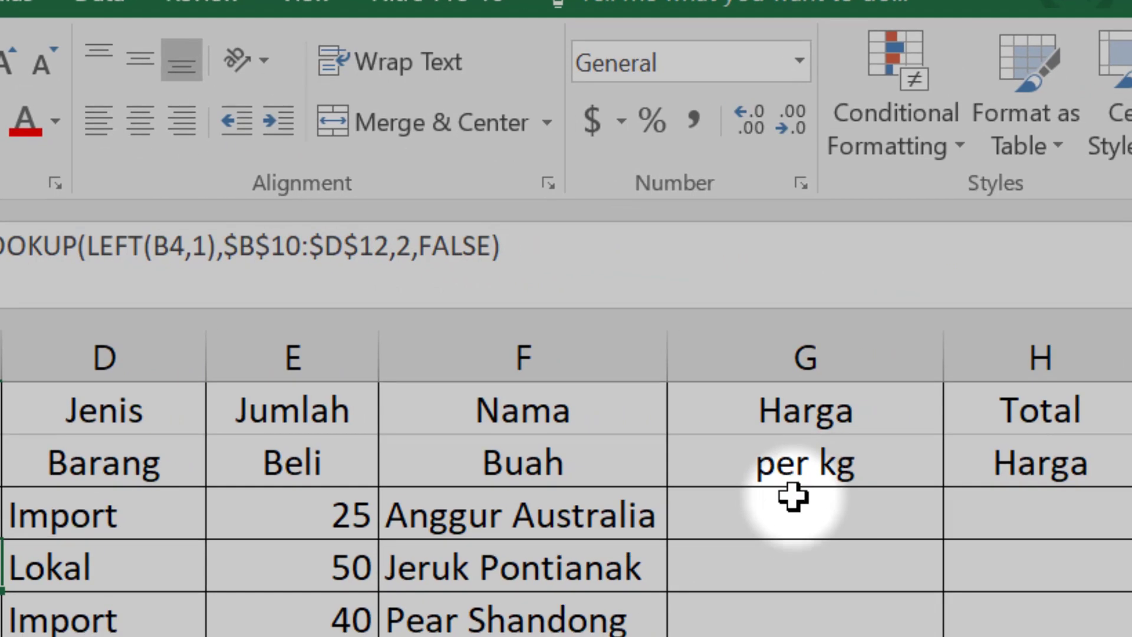
Paste the copied VLOOKUP formula text into G3 under Harga per kg.
{"action": "left_click", "coordinate": [793, 497]}
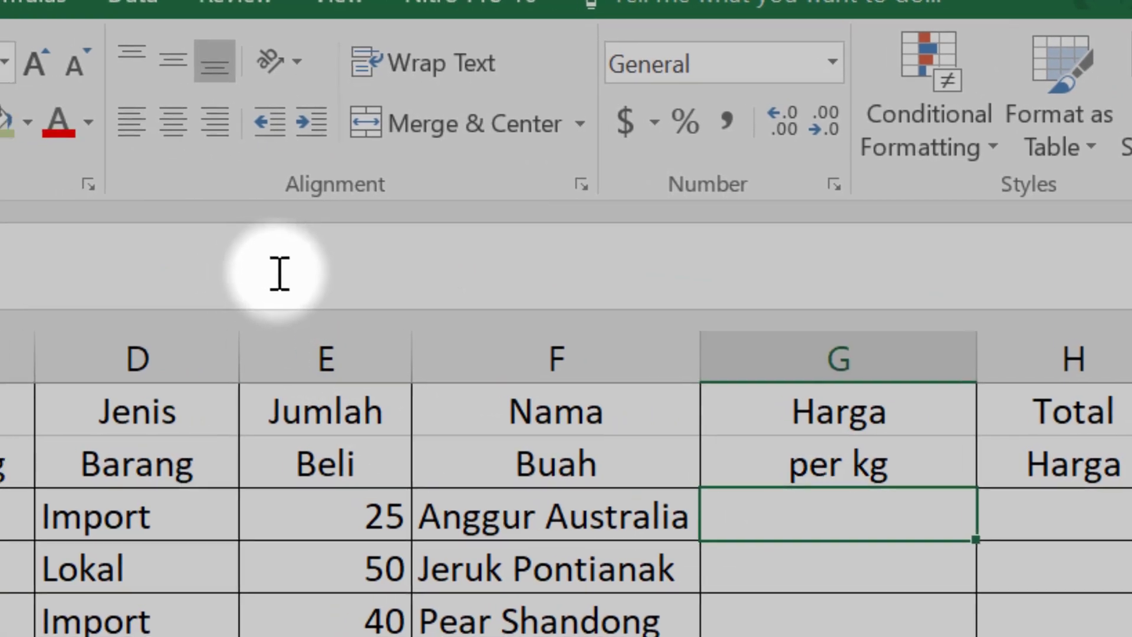
{"action": "left_click", "coordinate": [245, 271]}
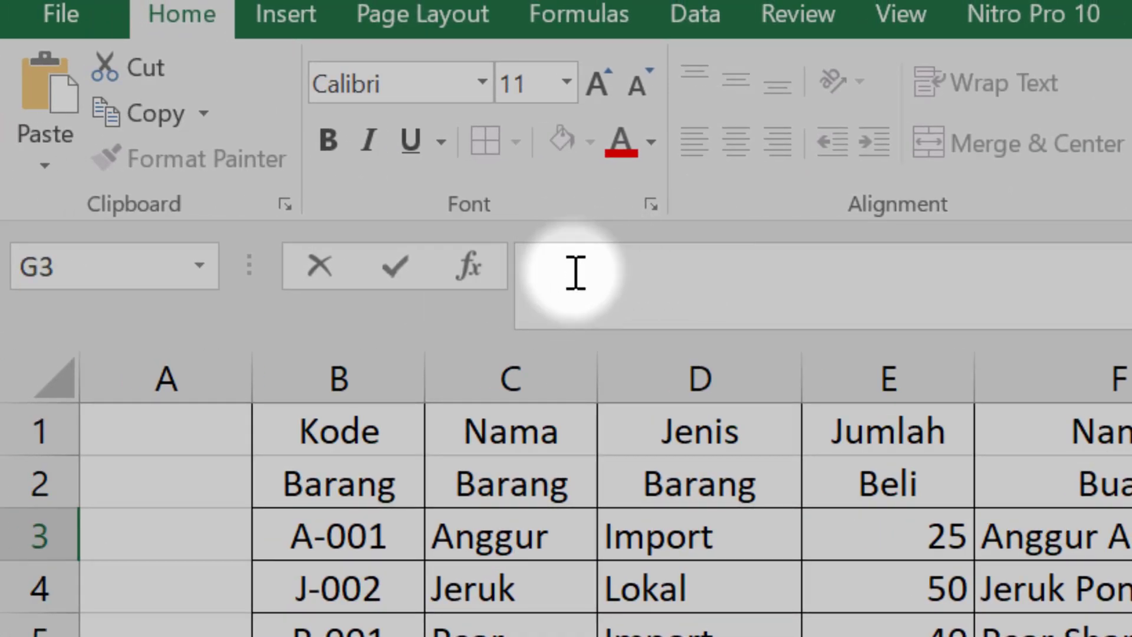
{"action": "left_click", "coordinate": [46, 111]}
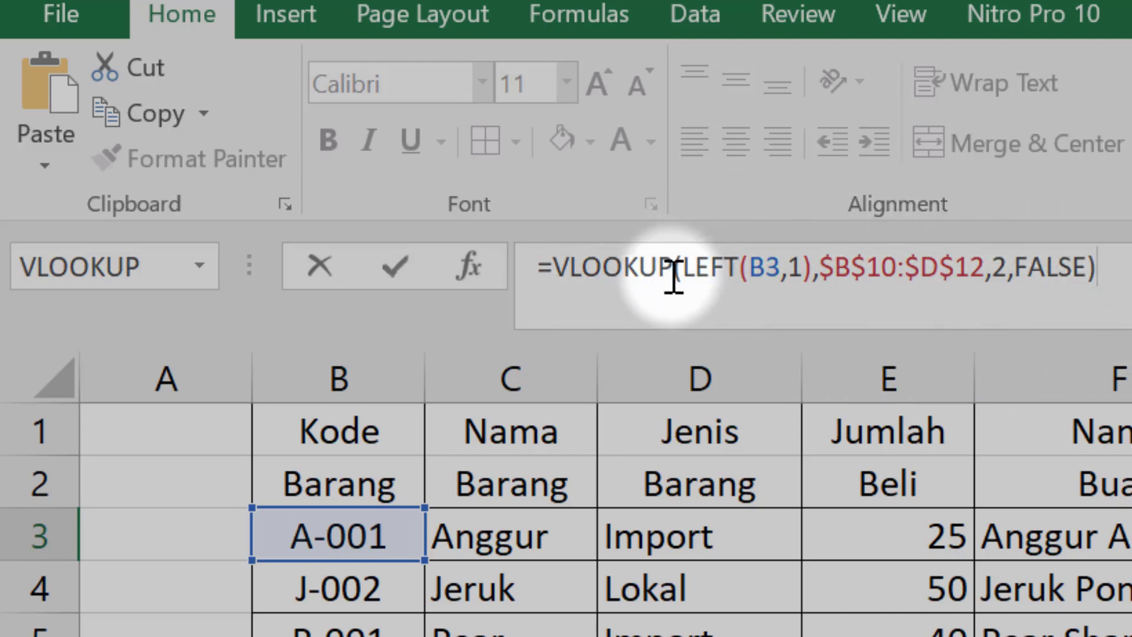
Change the column index of the pasted VLOOKUP formula in G3 to 3 and commit it.
{"action": "left_click", "coordinate": [1009, 272]}
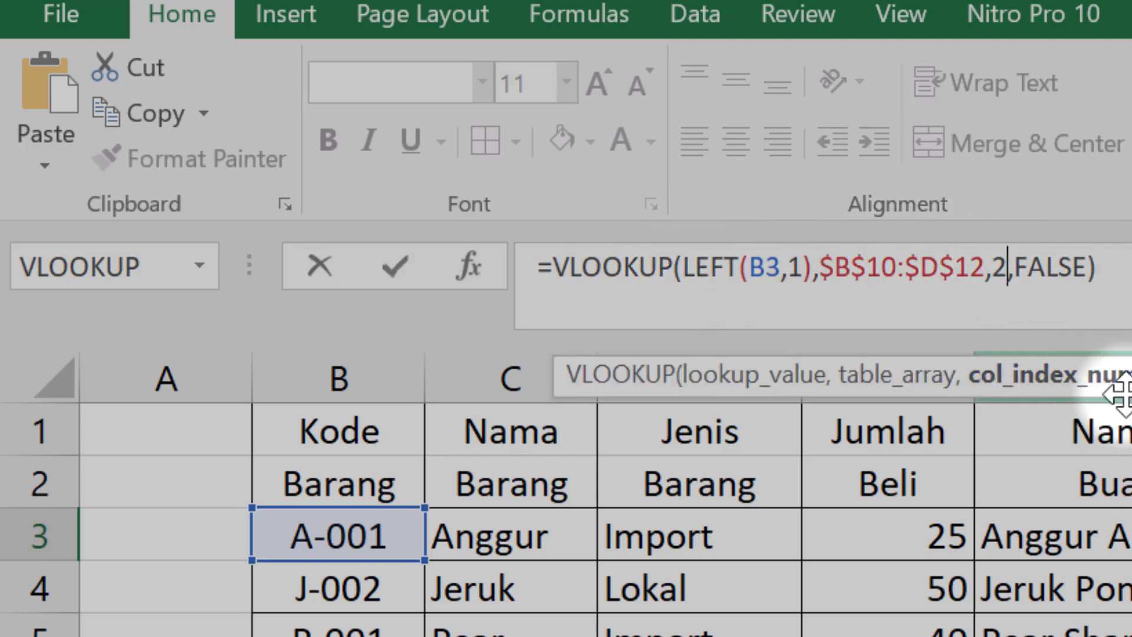
{"action": "key", "text": "BackSpace"}
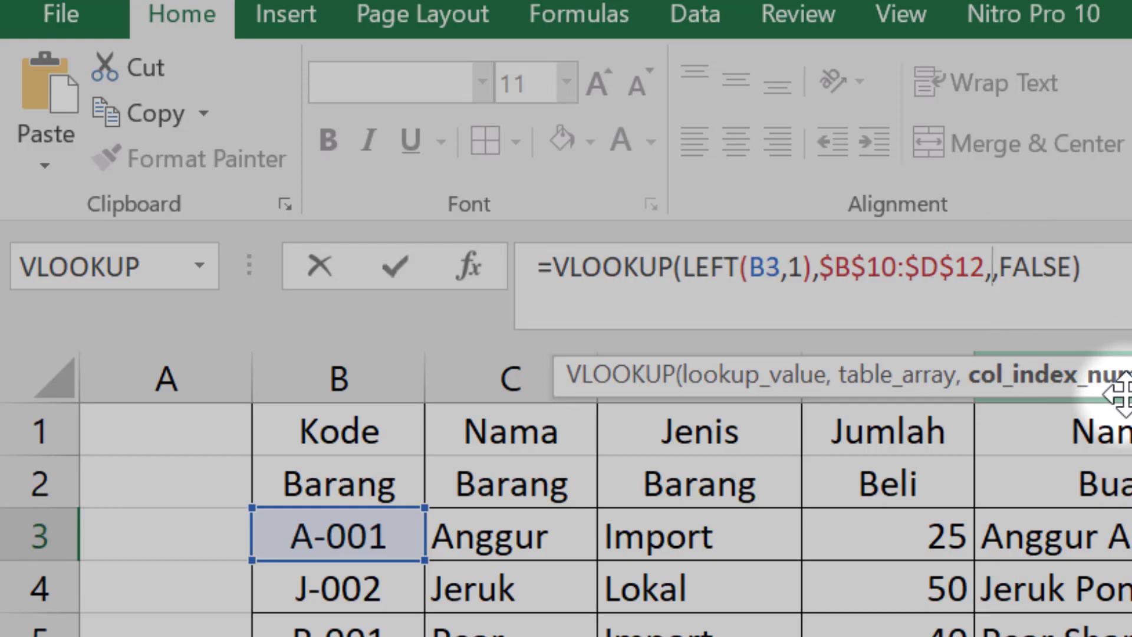
{"action": "type", "text": "3"}
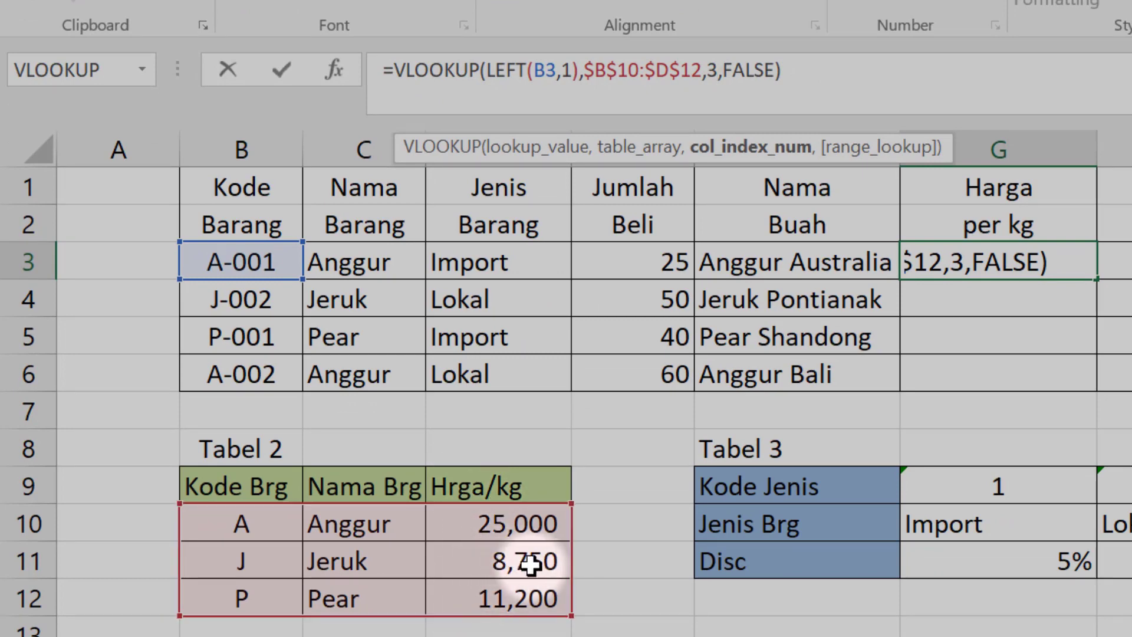
{"action": "key", "text": "Return"}
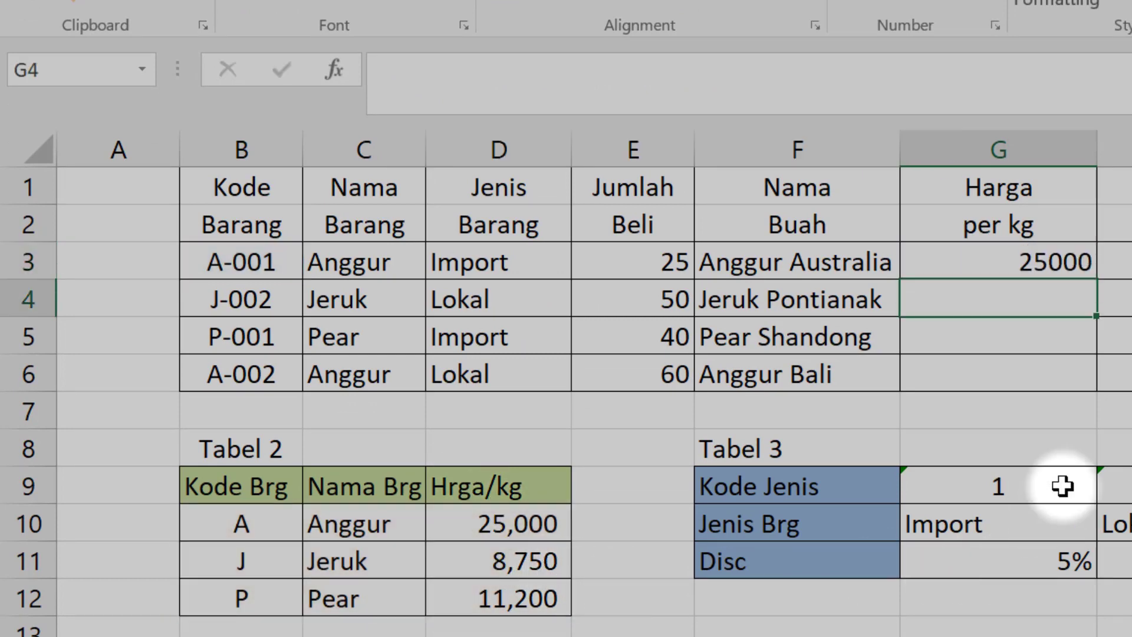
Fill the Harga per kg formula from G3 down through G6 and format the range in Comma Style without decimals.
{"action": "left_click", "coordinate": [1084, 261]}
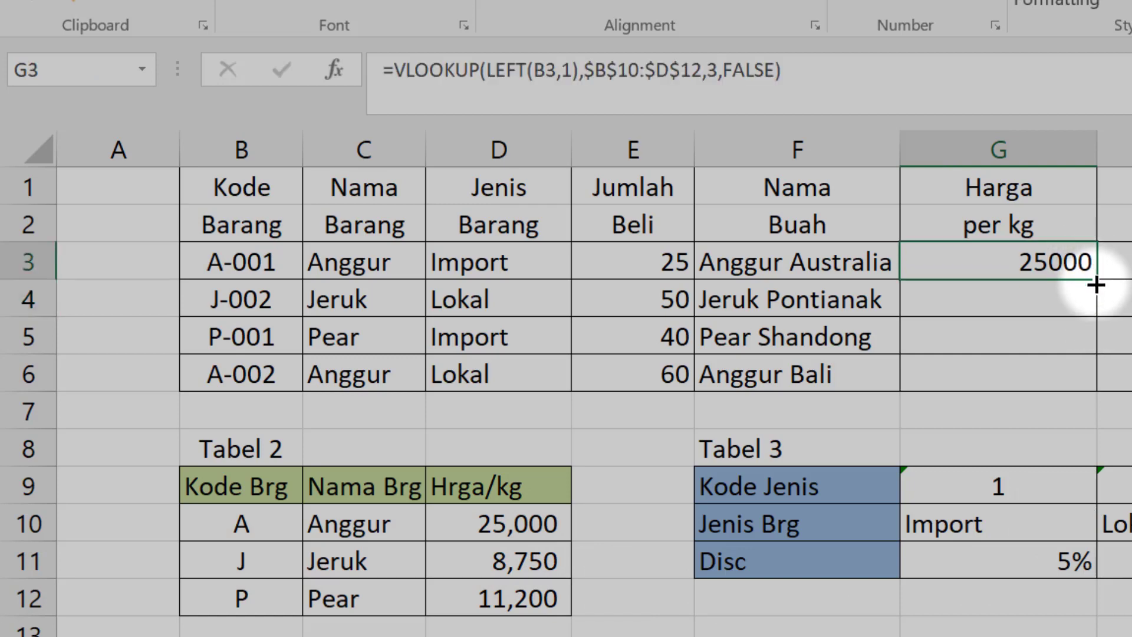
{"action": "left_click_drag", "start_coordinate": [1095, 301], "coordinate": [1091, 394]}
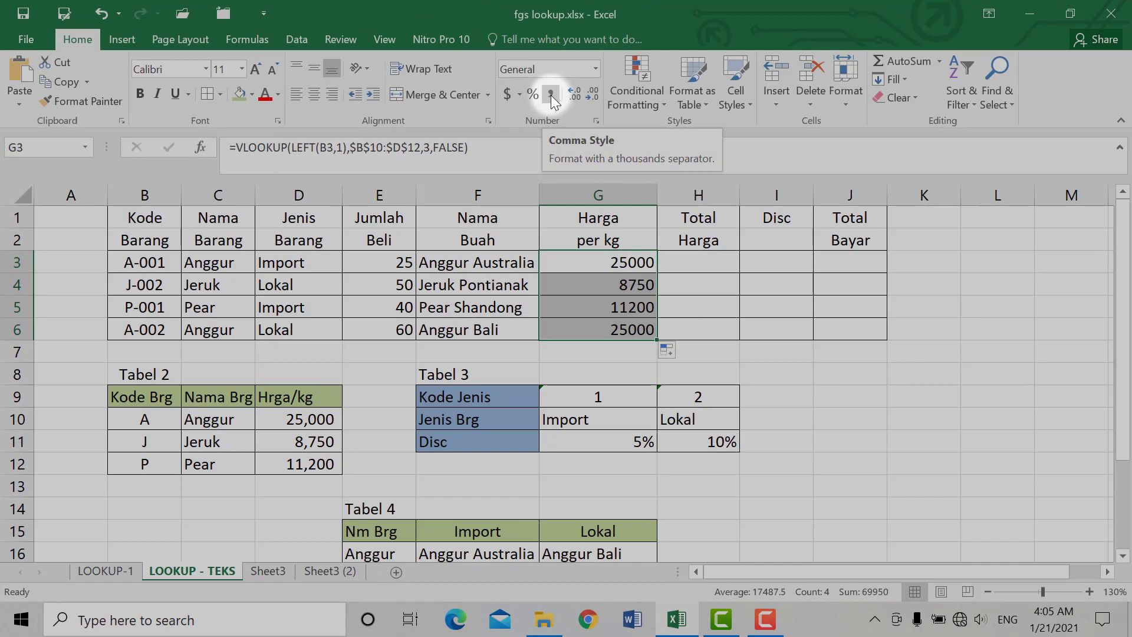
{"action": "left_click", "coordinate": [552, 96]}
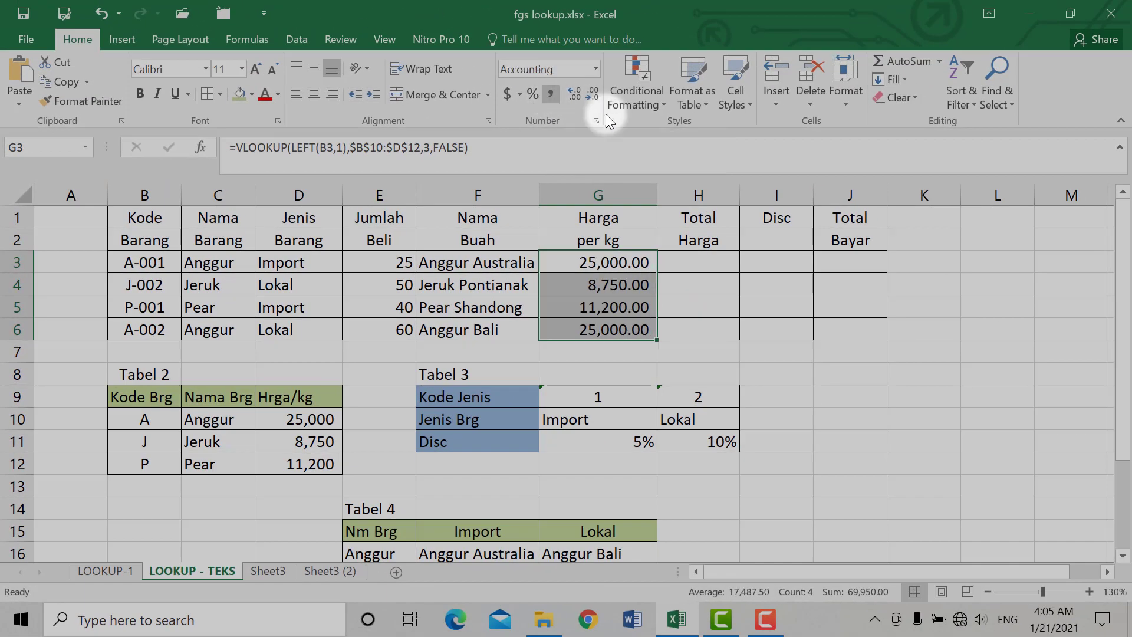
{"action": "left_click", "coordinate": [594, 94]}
{"action": "left_click", "coordinate": [594, 94]}
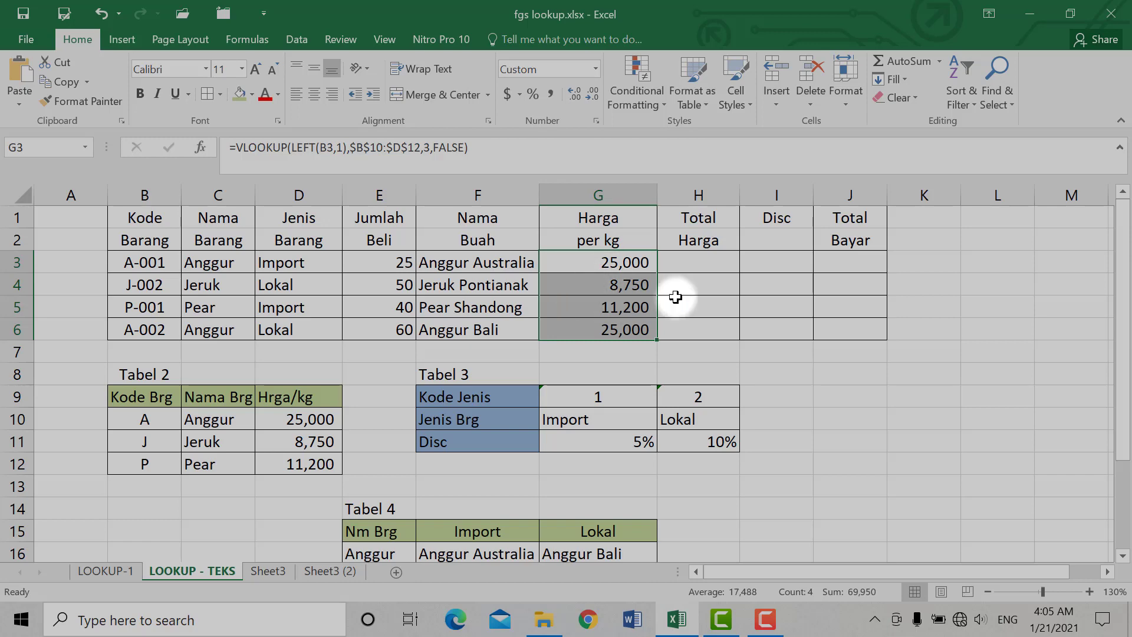
Enter the formula =E3*G3 in H3 under Total Harga.
{"action": "left_click", "coordinate": [693, 266]}
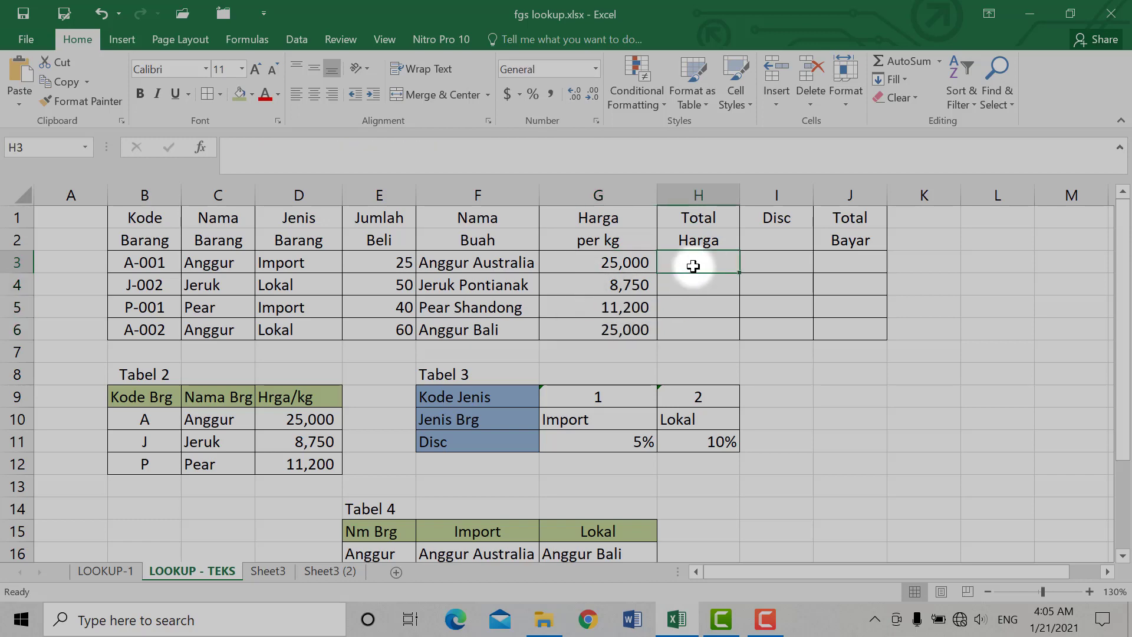
{"action": "type", "text": "="}
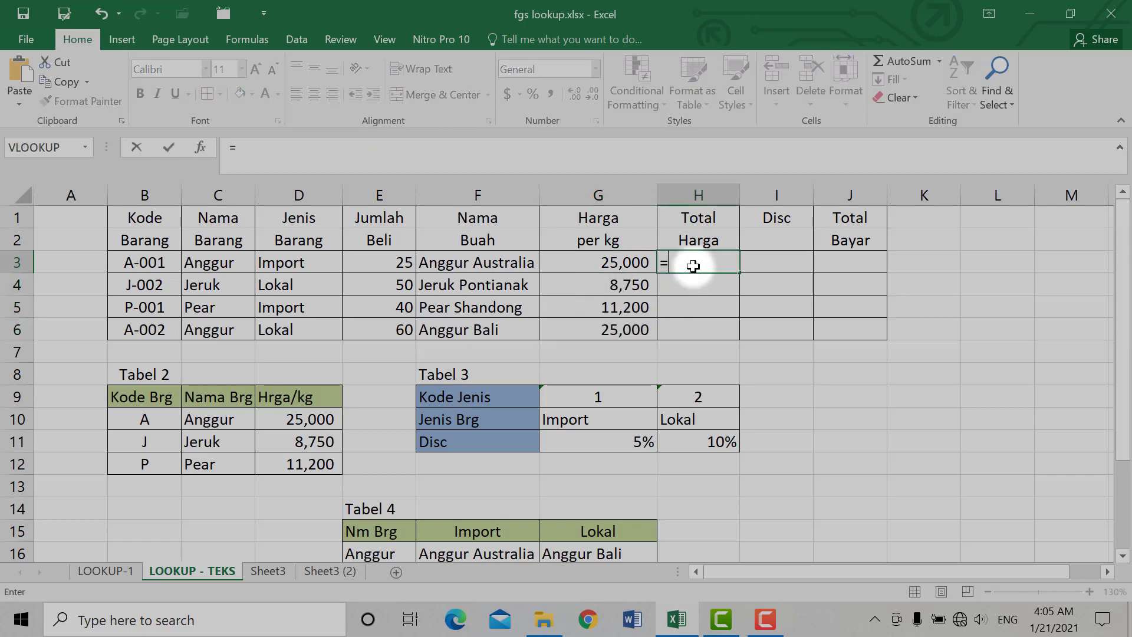
{"action": "left_click", "coordinate": [401, 263]}
{"action": "type", "text": "*"}
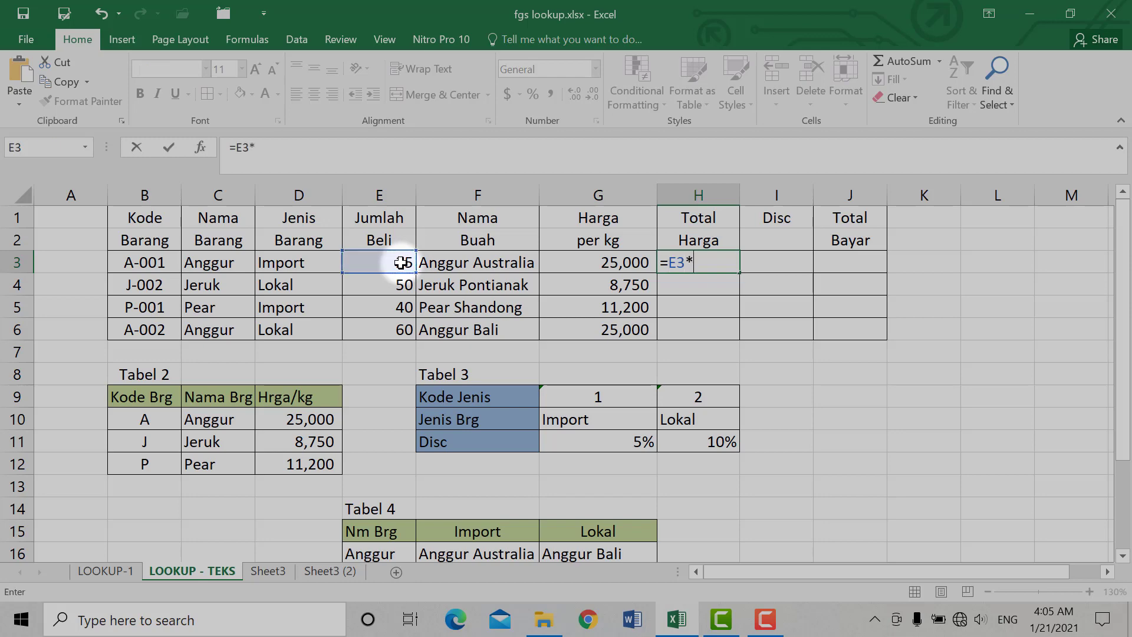
{"action": "left_click", "coordinate": [602, 259]}
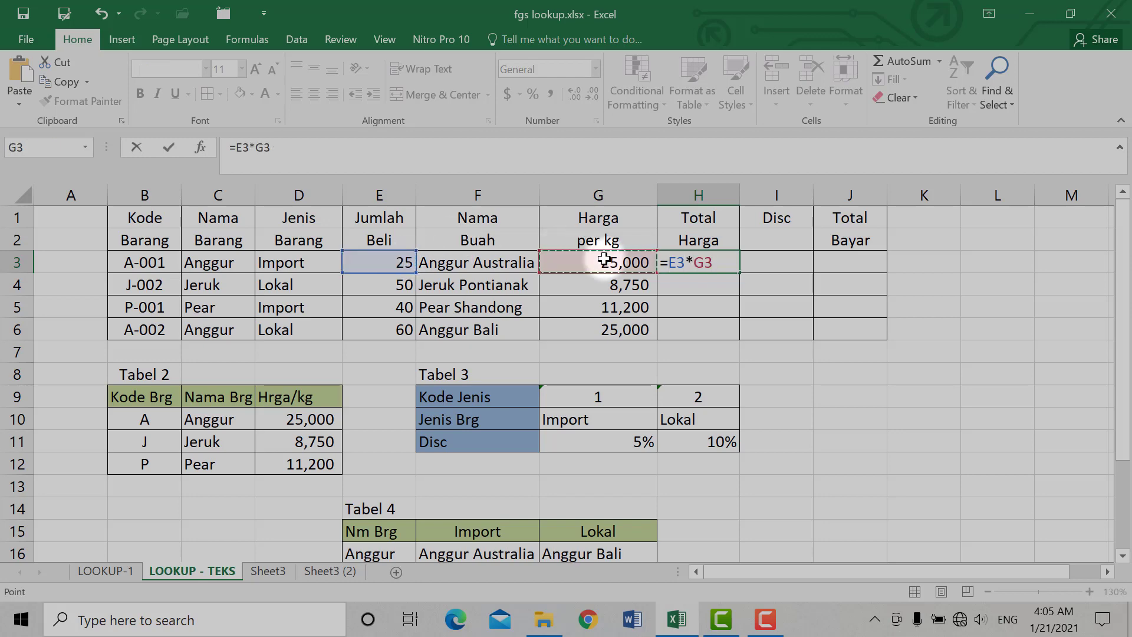
{"action": "key", "text": "Return"}
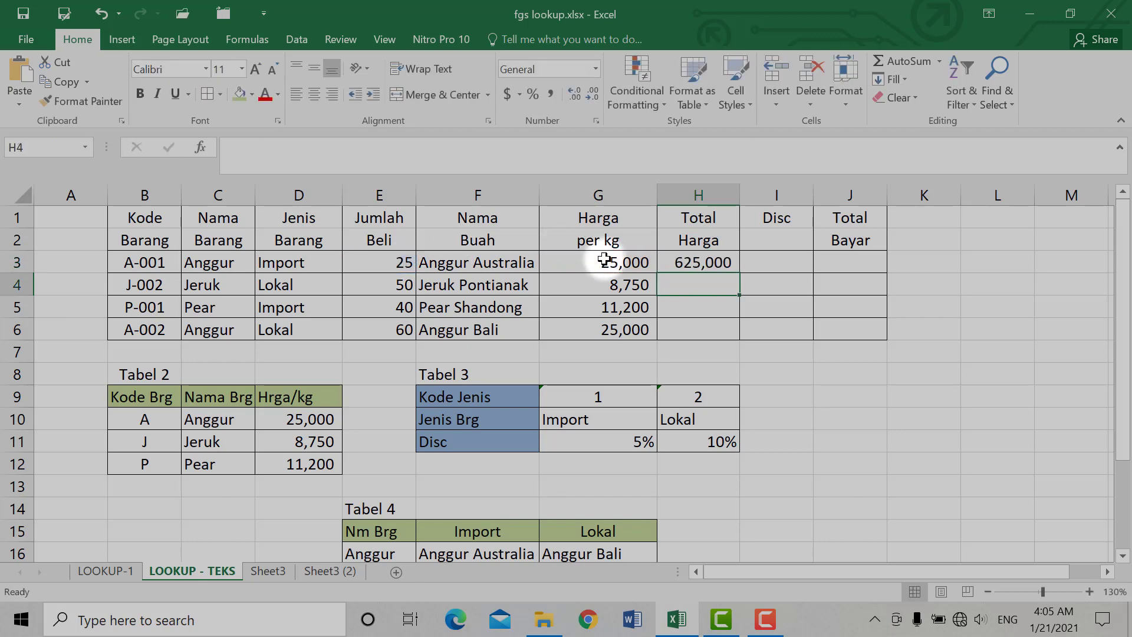
Fill the Total Harga formula from H3 down through H6 and widen column H to fit the amounts.
{"action": "left_click", "coordinate": [730, 264]}
{"action": "left_click_drag", "start_coordinate": [738, 271], "coordinate": [733, 334]}
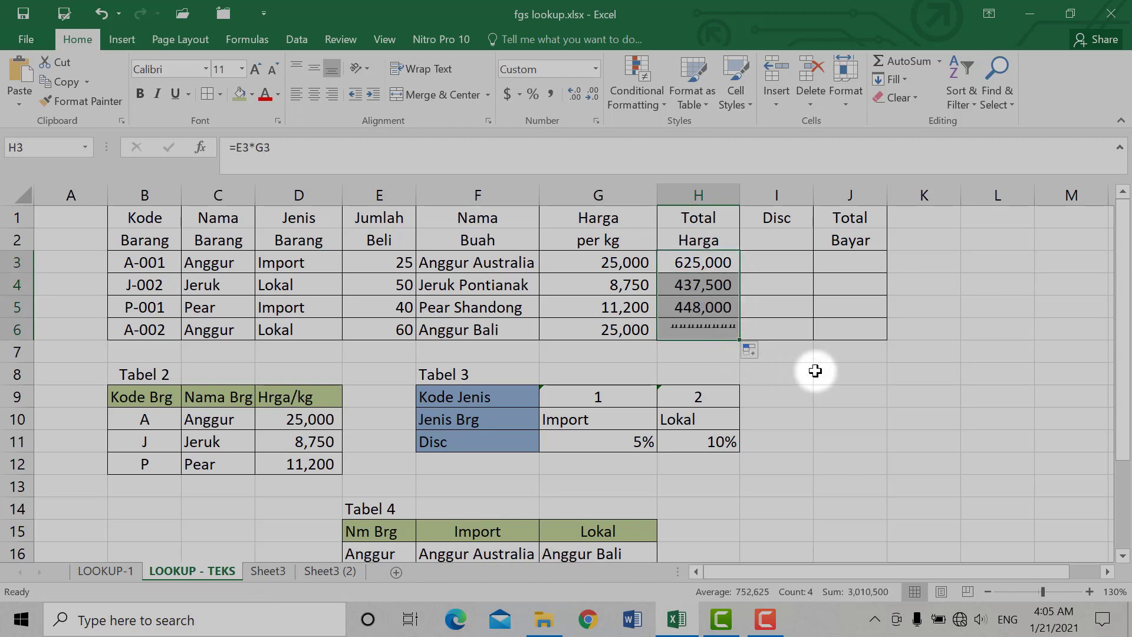
{"action": "left_click", "coordinate": [699, 332]}
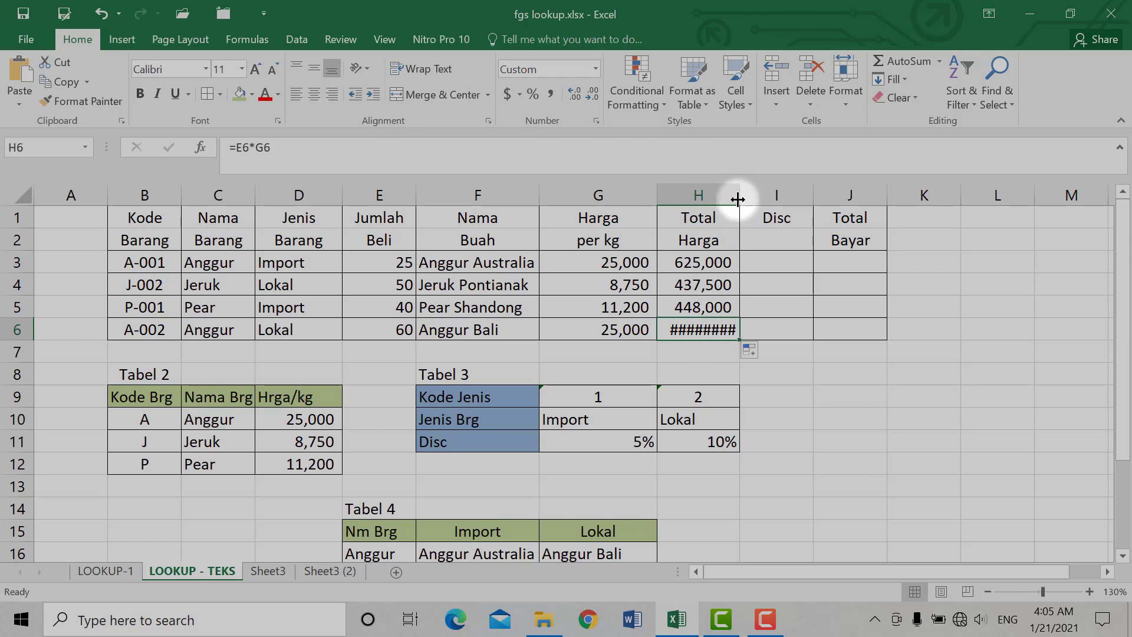
{"action": "left_click_drag", "start_coordinate": [739, 198], "coordinate": [749, 196]}
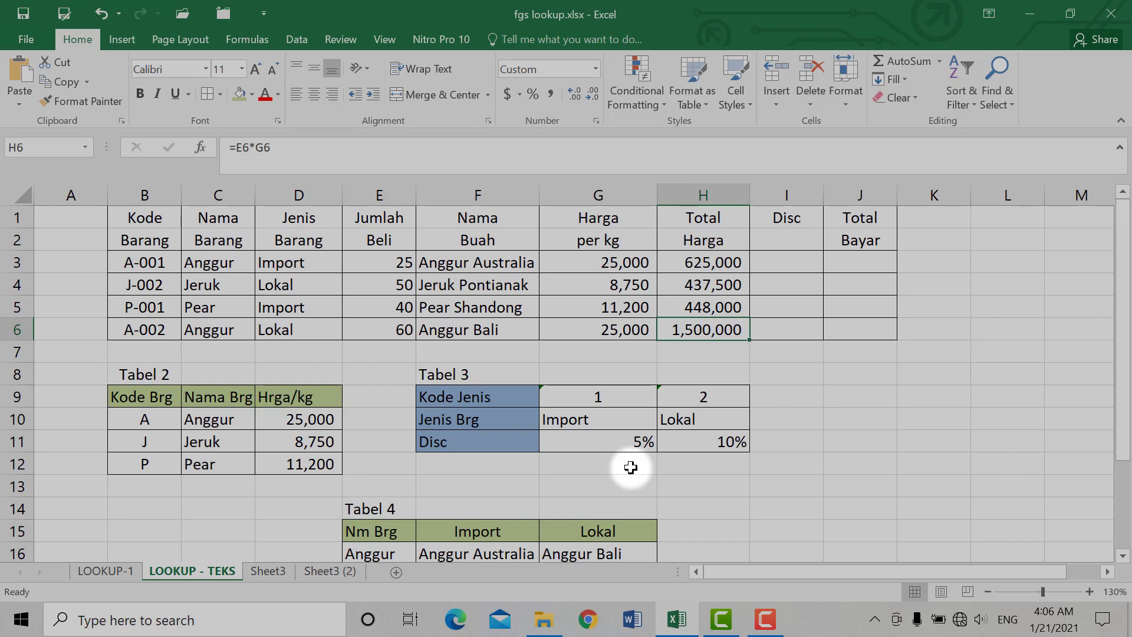
Copy the full text of the Jenis Barang HLOOKUP formula in D3 and leave cell editing.
{"action": "left_click", "coordinate": [303, 262]}
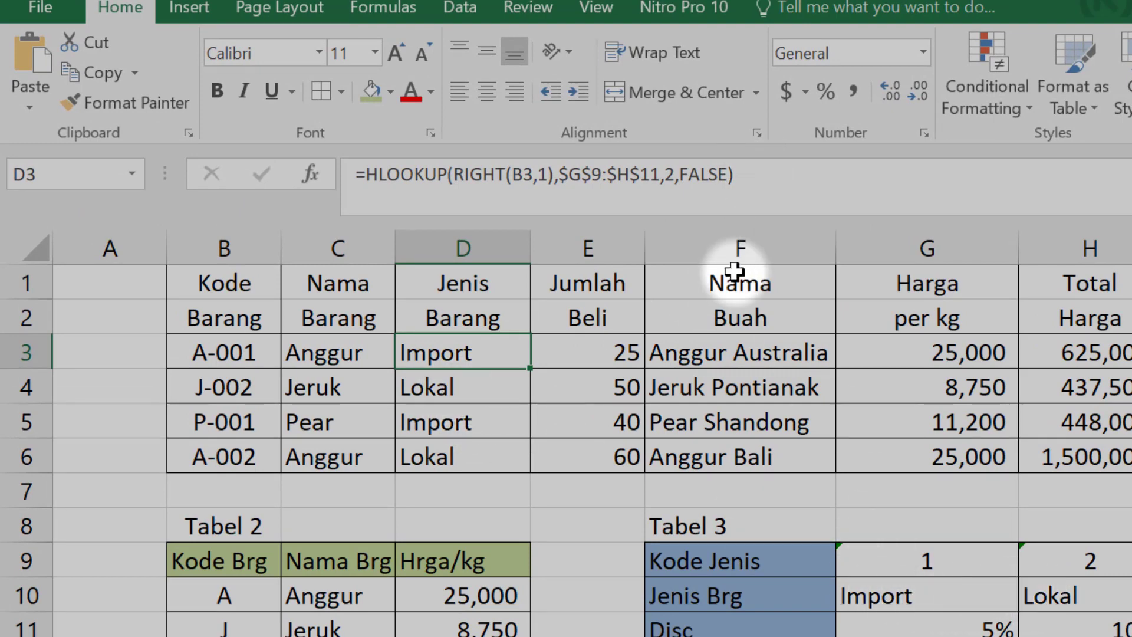
{"action": "left_click_drag", "start_coordinate": [753, 176], "coordinate": [348, 172]}
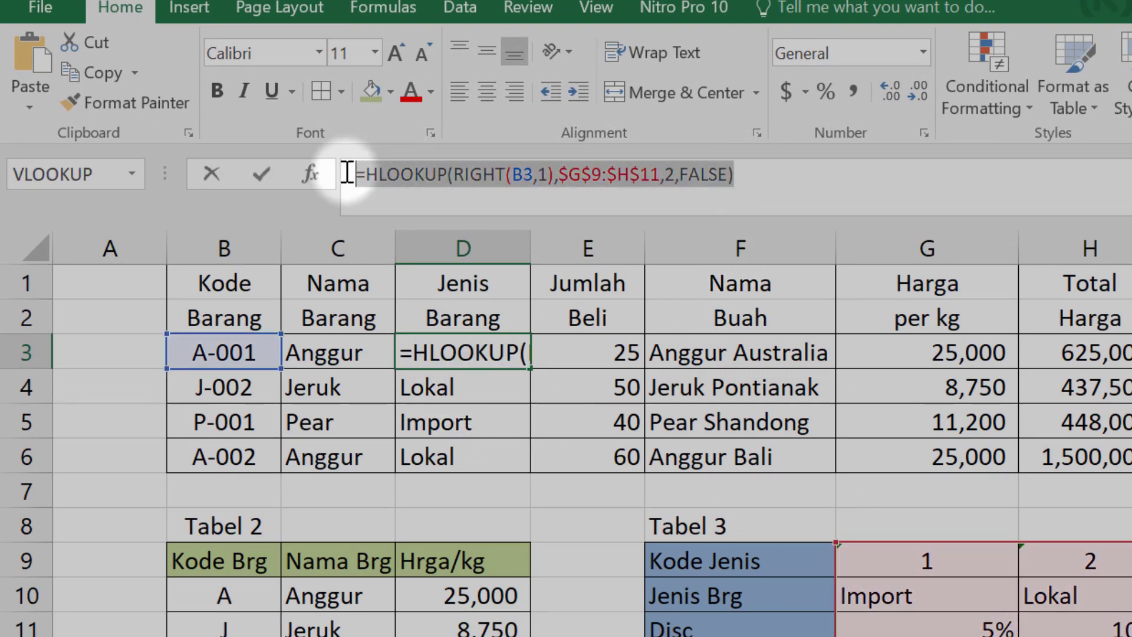
{"action": "left_click", "coordinate": [111, 76]}
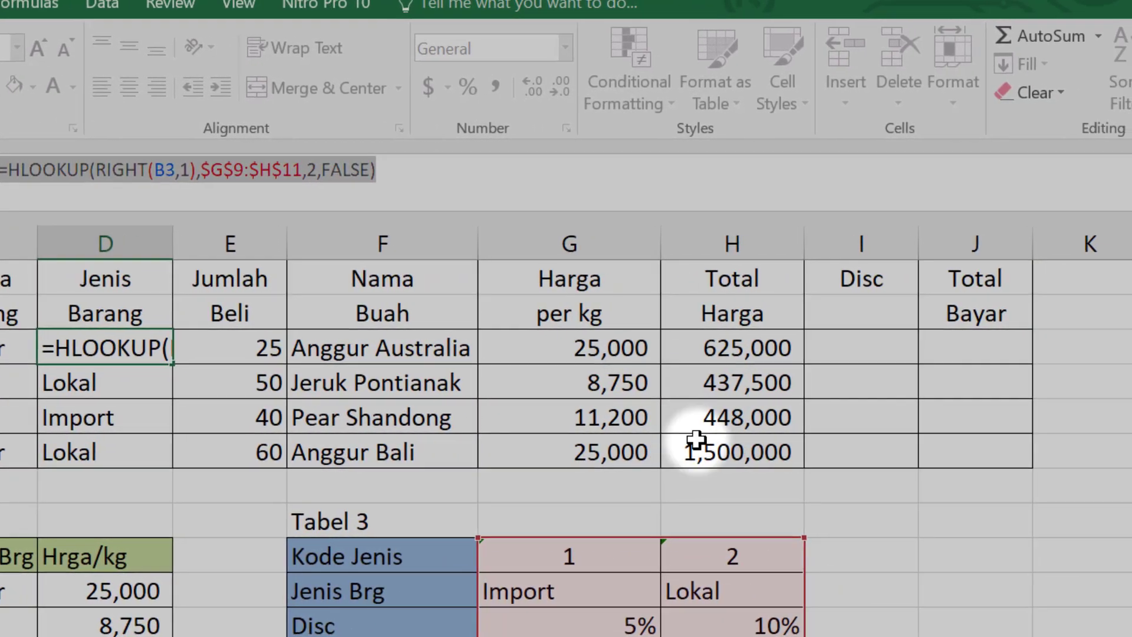
{"action": "key", "text": "Return"}
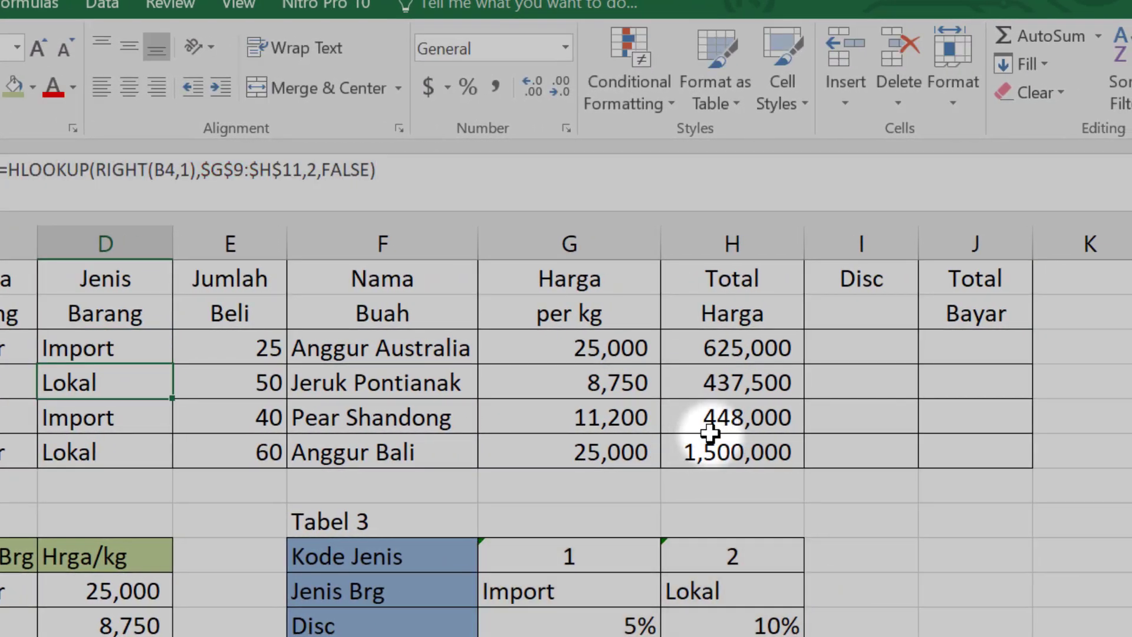
Paste the copied HLOOKUP formula text into I3 under Disc and change its row index to 3.
{"action": "left_click", "coordinate": [873, 346]}
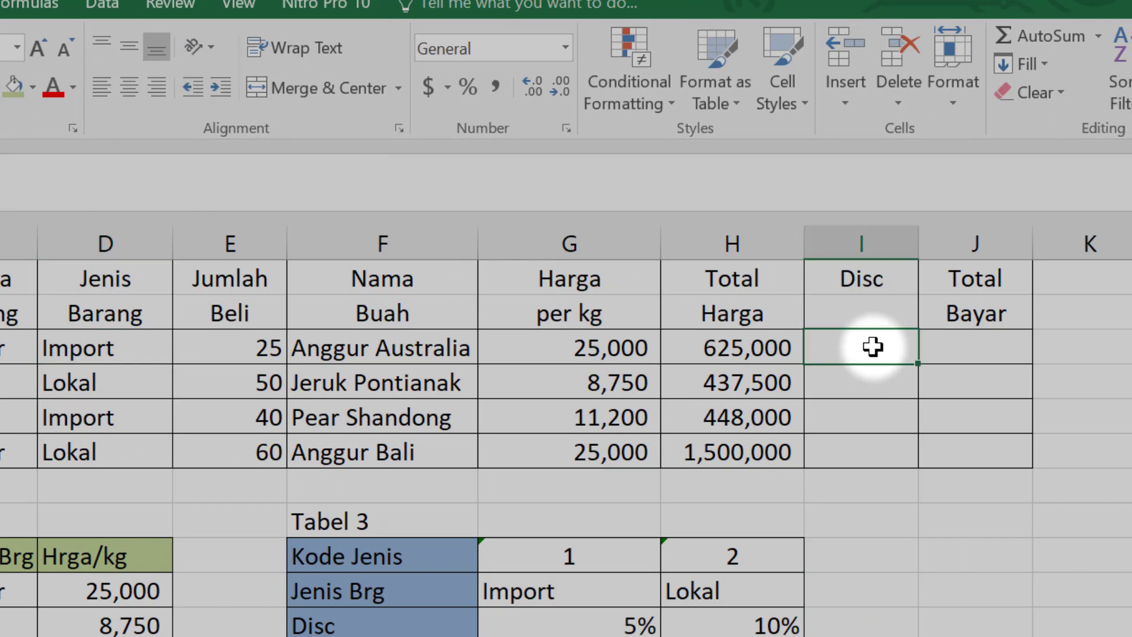
{"action": "left_click", "coordinate": [225, 178]}
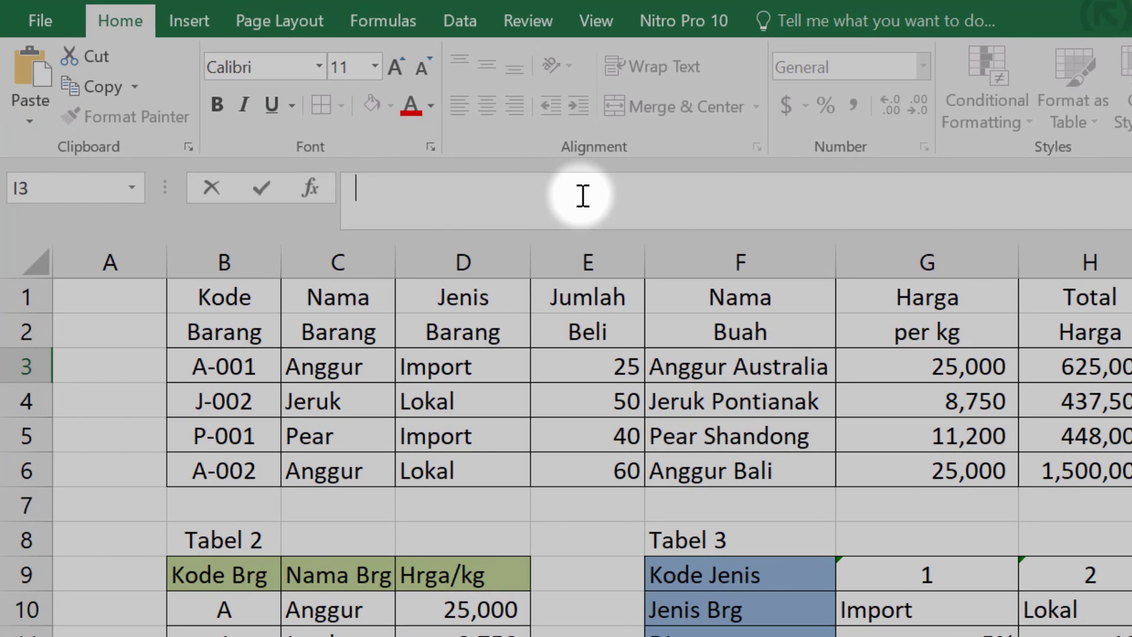
{"action": "left_click", "coordinate": [28, 79]}
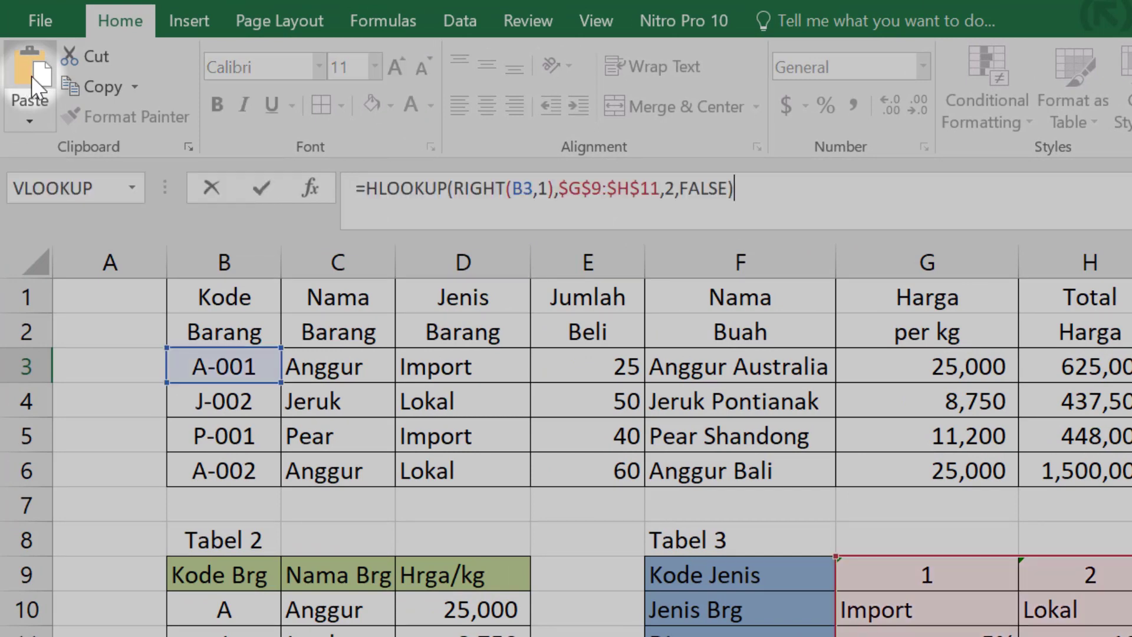
{"action": "left_click", "coordinate": [675, 189]}
{"action": "key", "text": "BackSpace"}
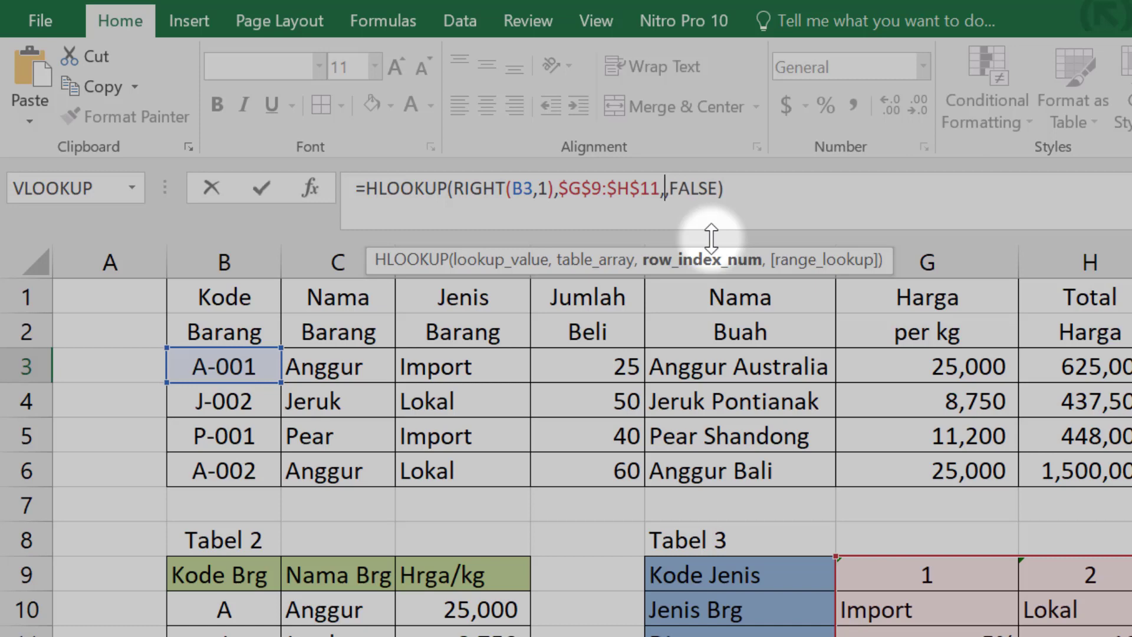
{"action": "type", "text": "3"}
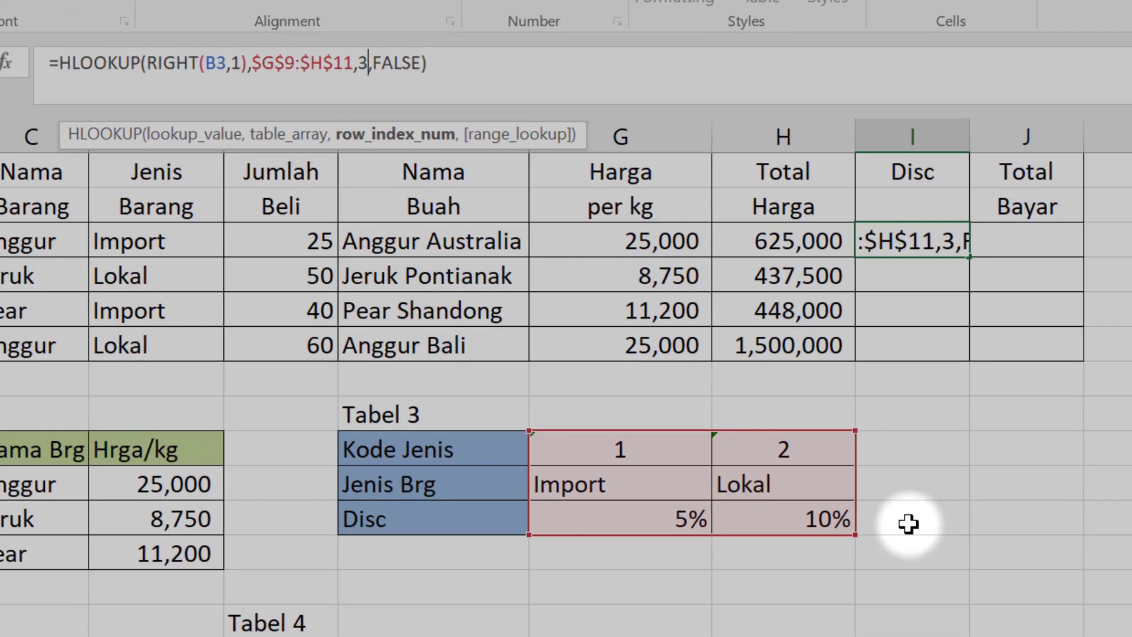
Multiply the HLOOKUP in I3 by the Total Harga cell H3 and fill the Disc formula down through I6.
{"action": "left_click", "coordinate": [523, 67]}
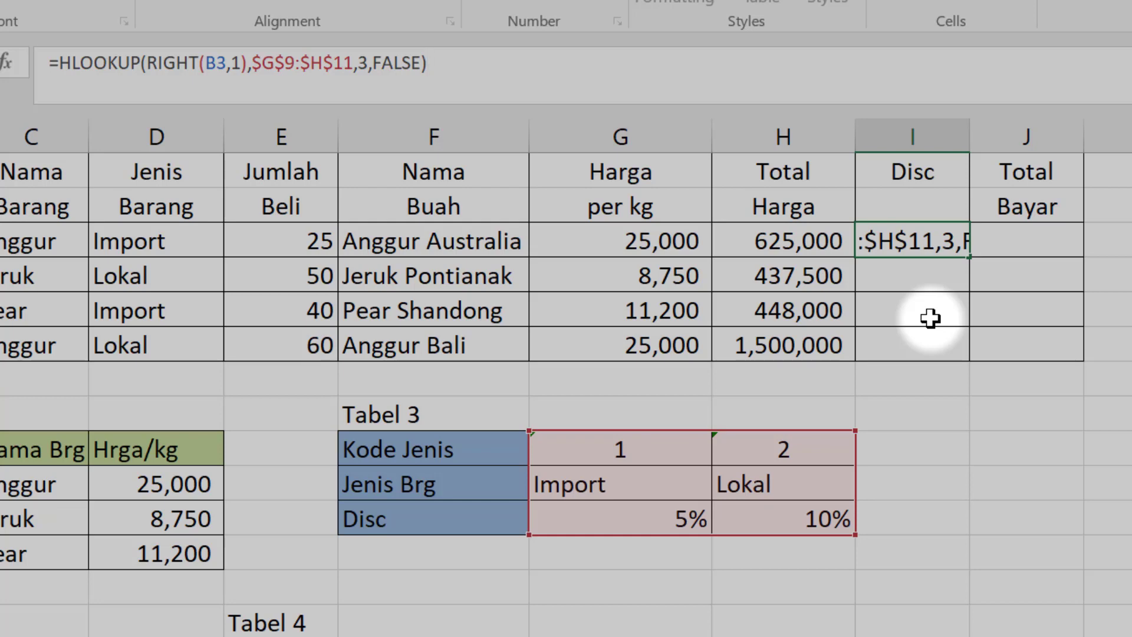
{"action": "type", "text": "*"}
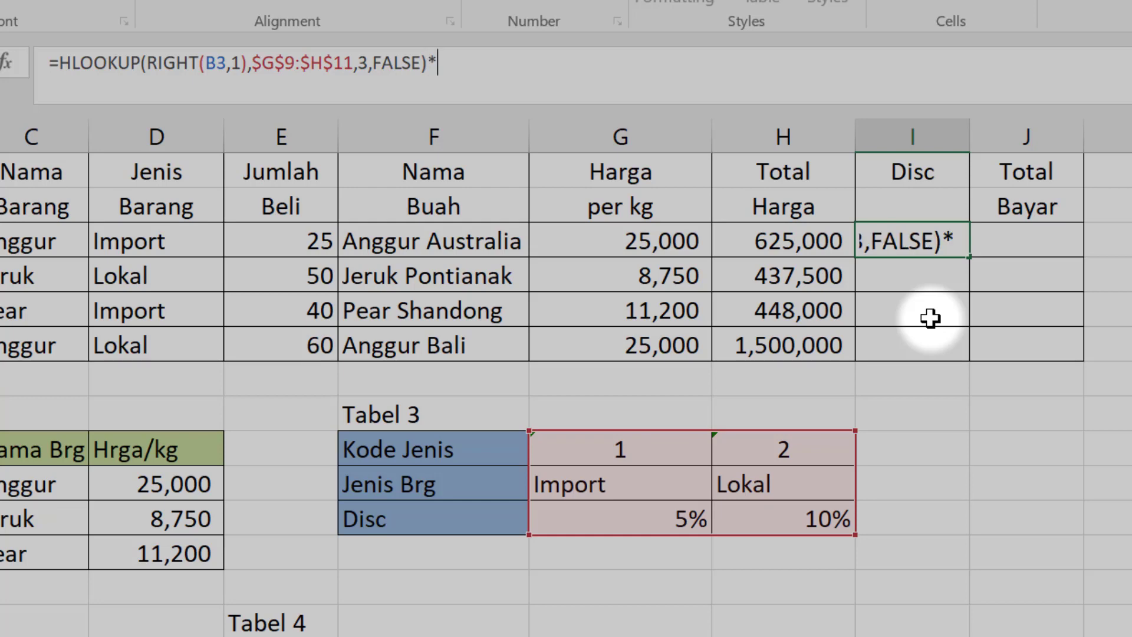
{"action": "left_click", "coordinate": [801, 251]}
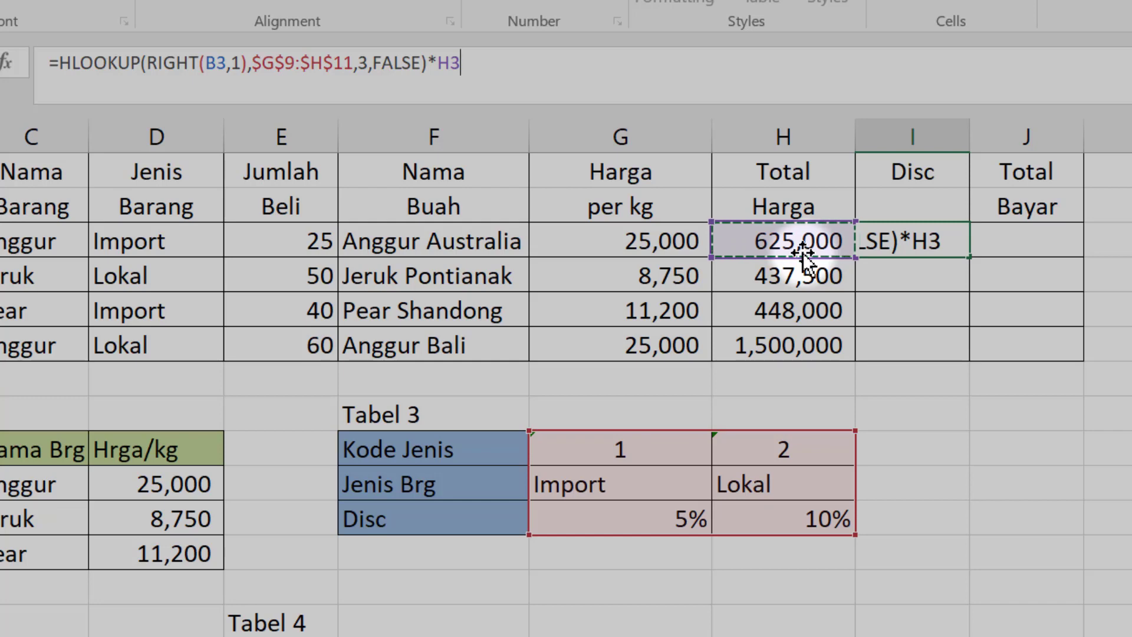
{"action": "key", "text": "Return"}
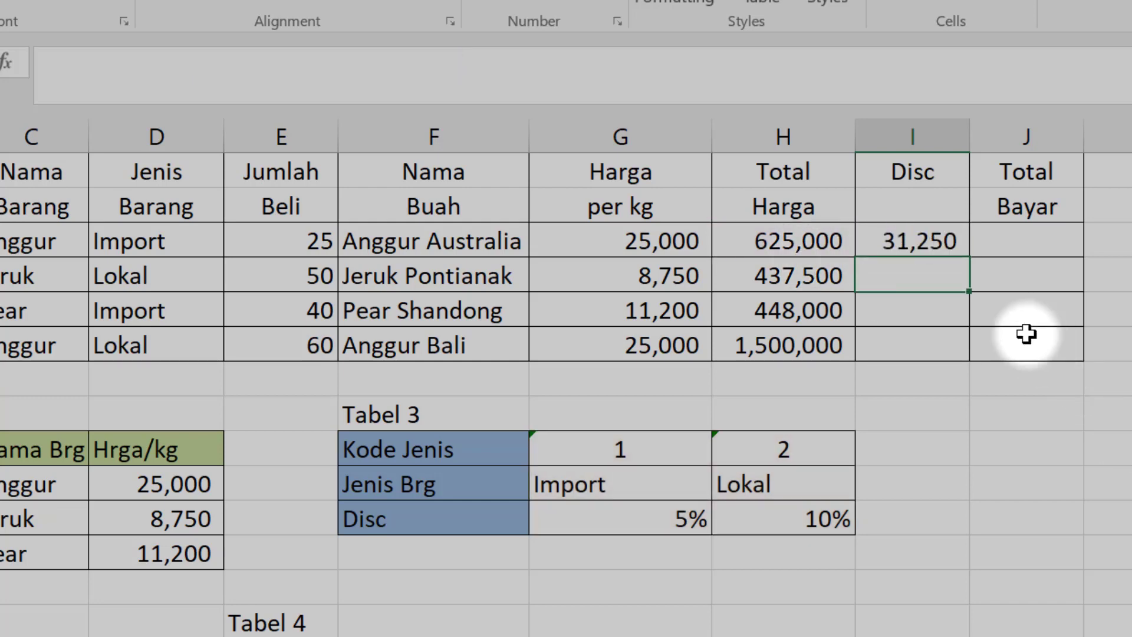
{"action": "left_click", "coordinate": [953, 245]}
{"action": "left_click_drag", "start_coordinate": [969, 254], "coordinate": [972, 359]}
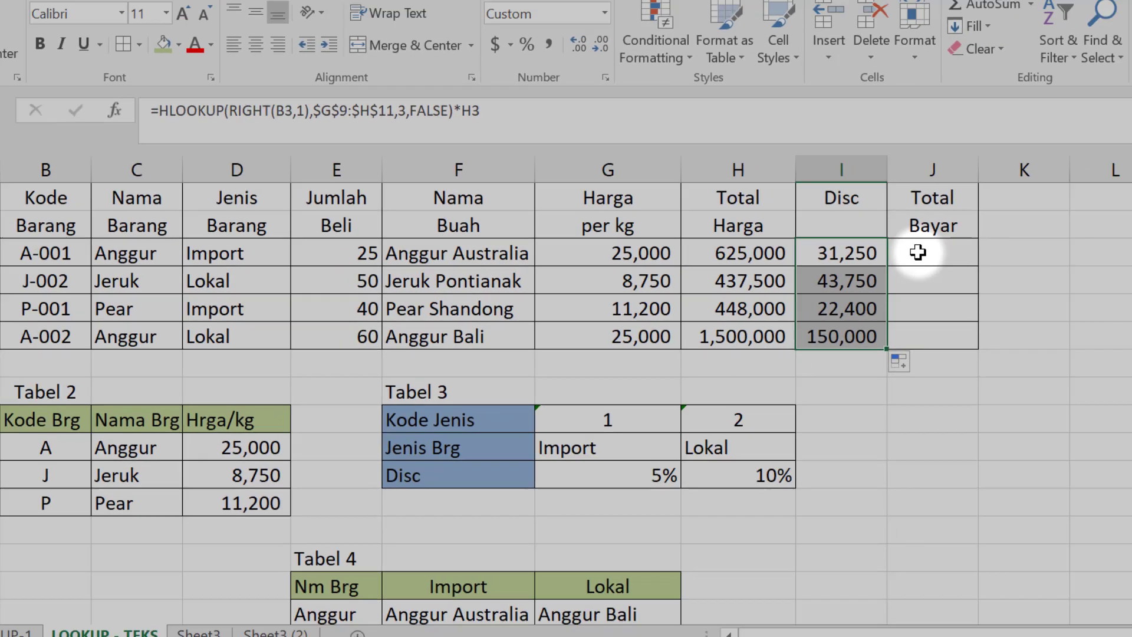
Enter a Total Bayar formula in J3 that subtracts the Disc cell I3 from the Total Harga cell H3.
{"action": "left_click", "coordinate": [1026, 239]}
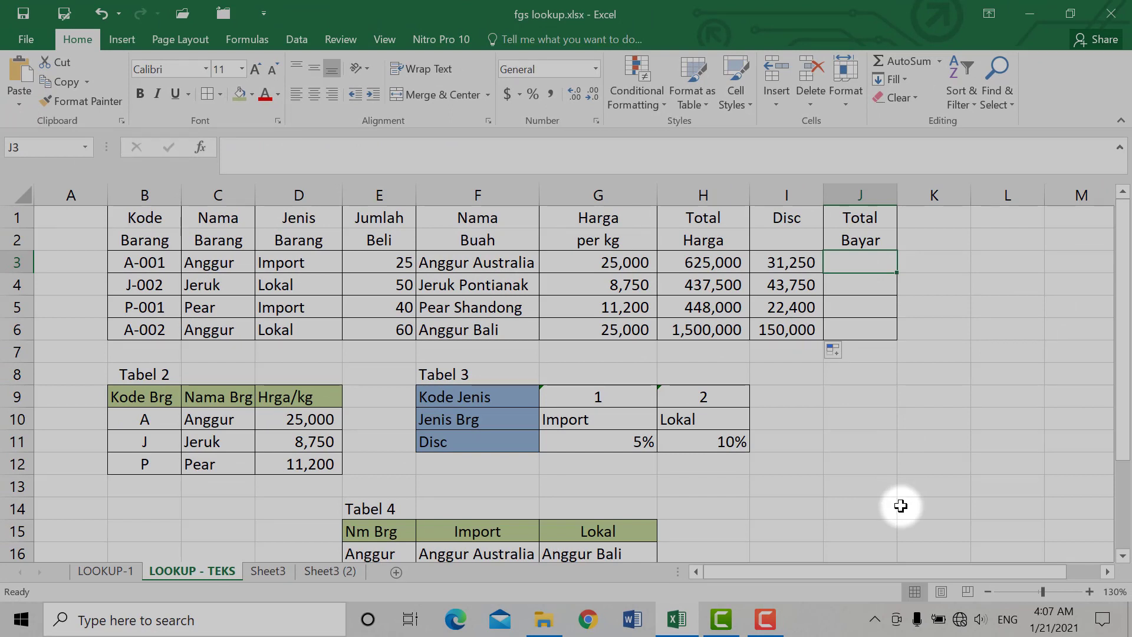
{"action": "type", "text": "="}
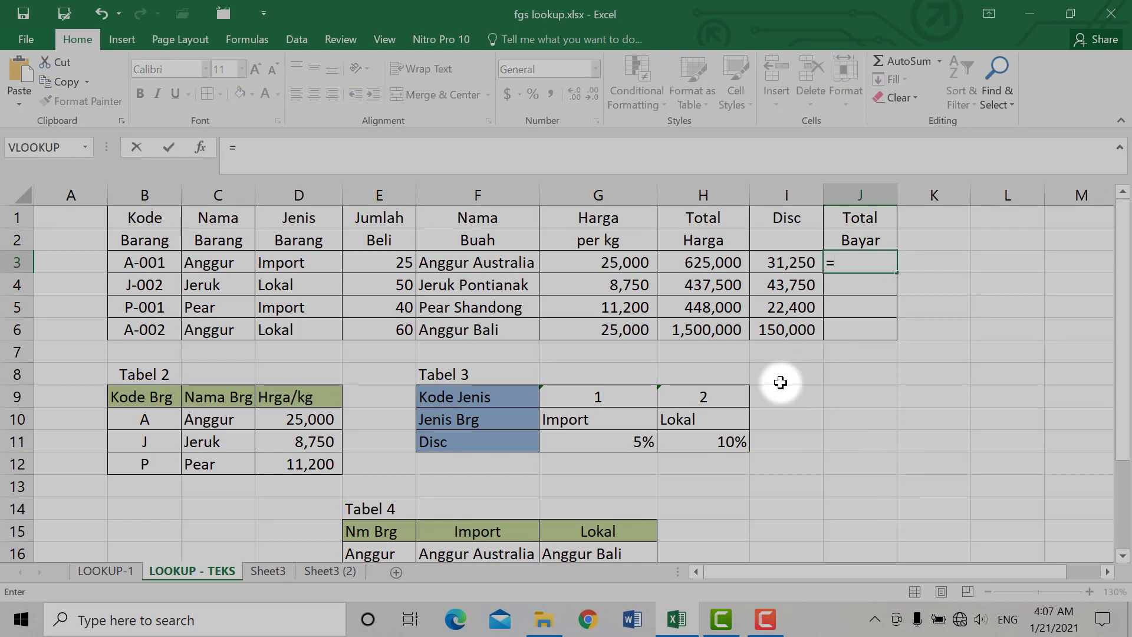
{"action": "left_click", "coordinate": [713, 265]}
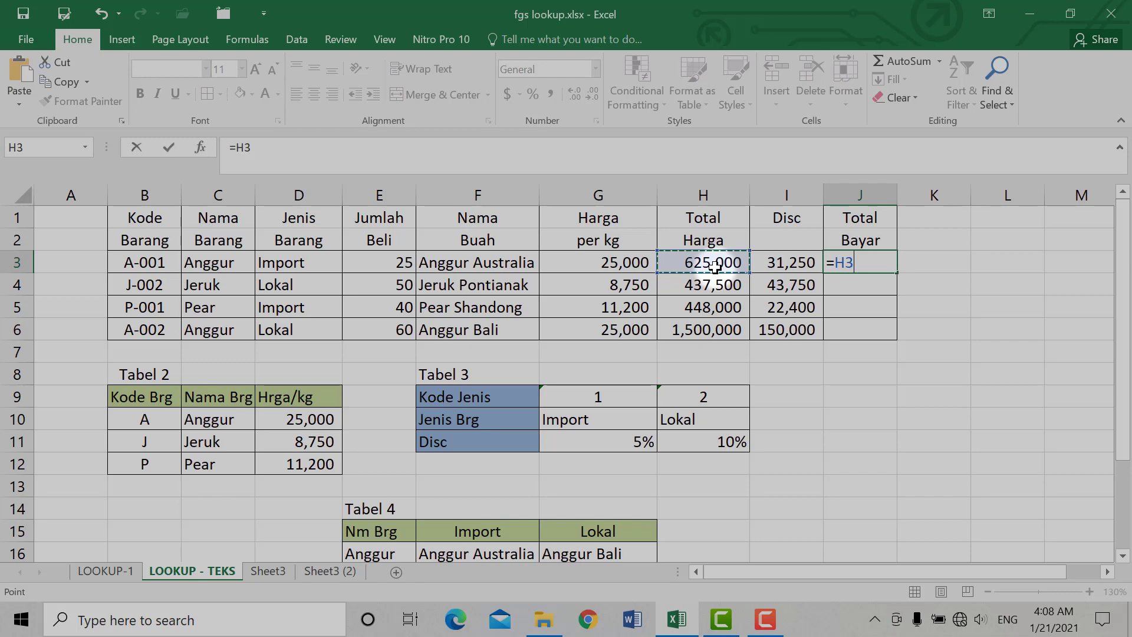
{"action": "type", "text": "-"}
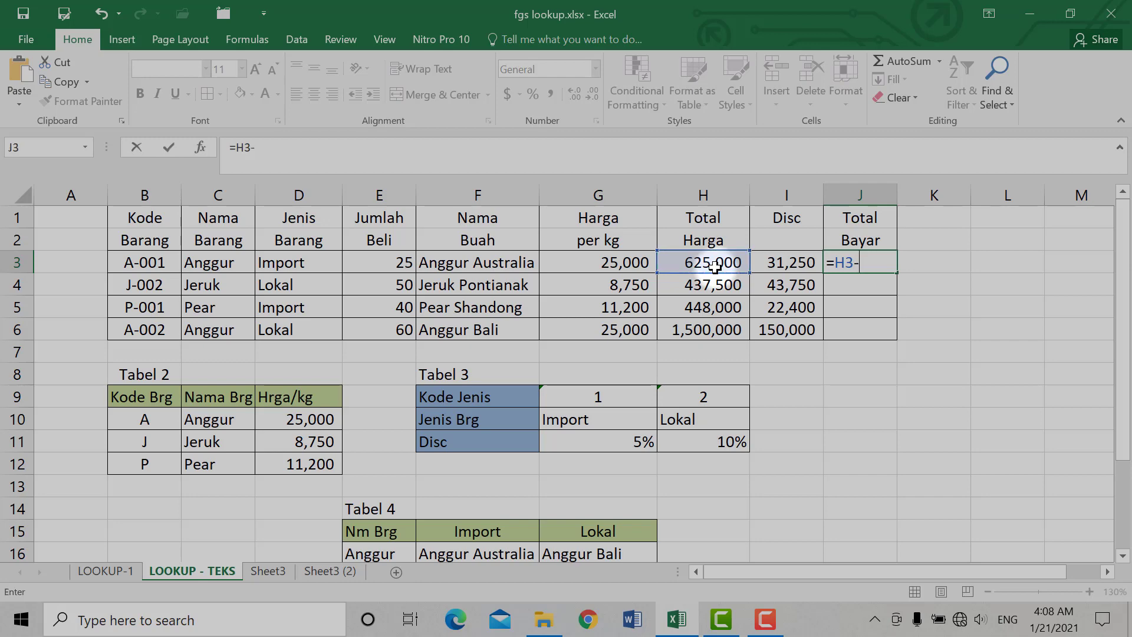
{"action": "left_click", "coordinate": [805, 265]}
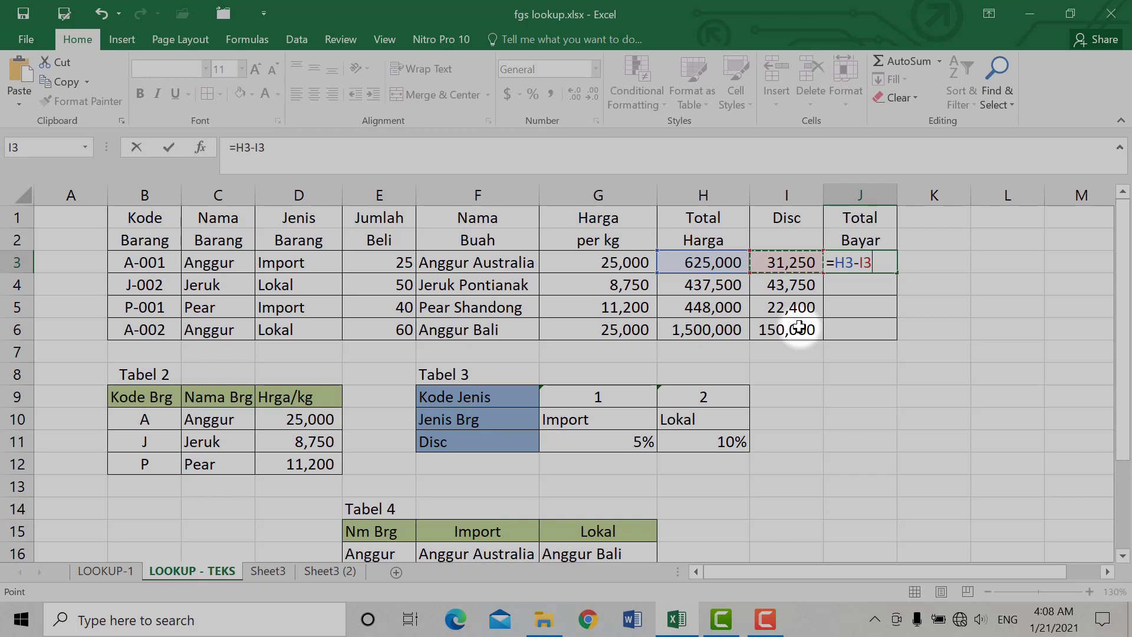
{"action": "key", "text": "Return"}
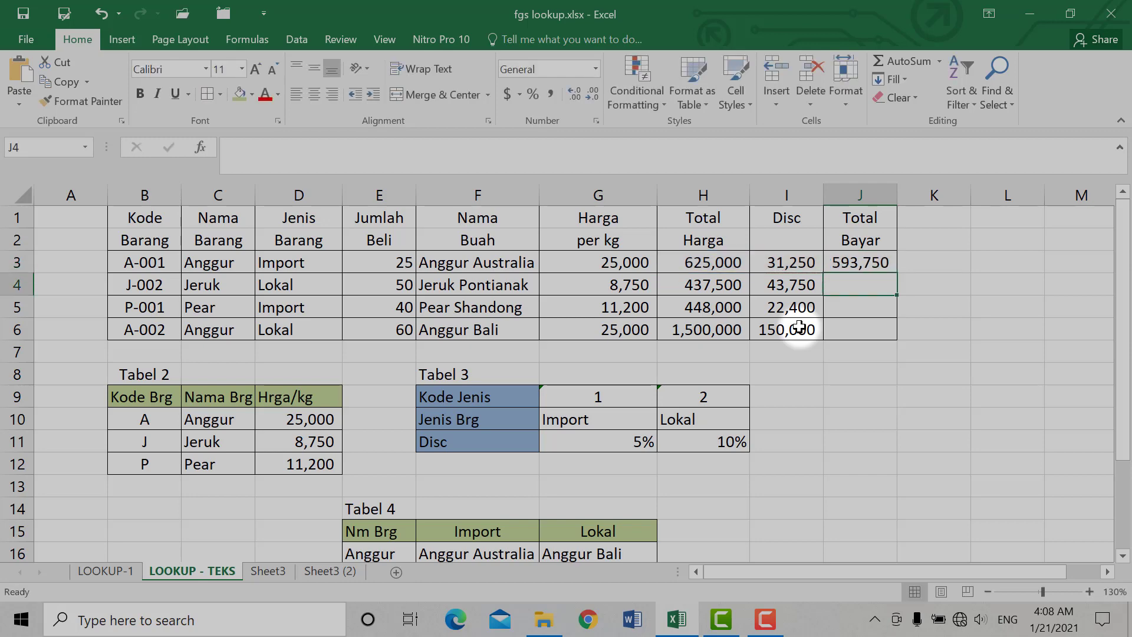
Fill the Total Bayar formula from J3 down through J6 and widen column J to fit the amounts.
{"action": "left_click", "coordinate": [884, 264]}
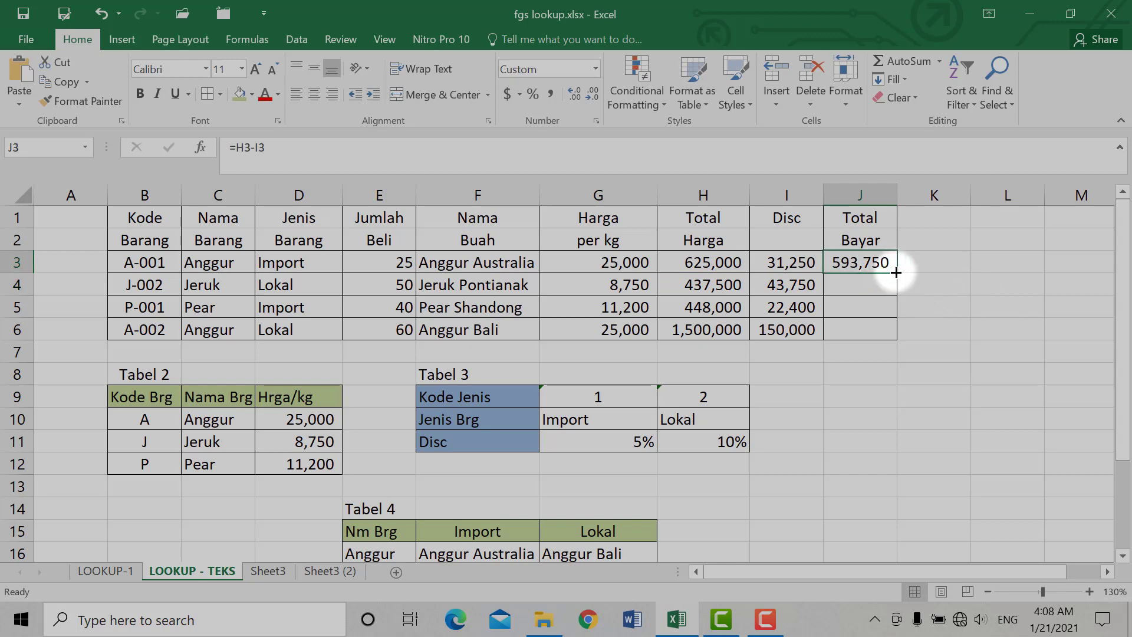
{"action": "left_click_drag", "start_coordinate": [896, 273], "coordinate": [898, 333]}
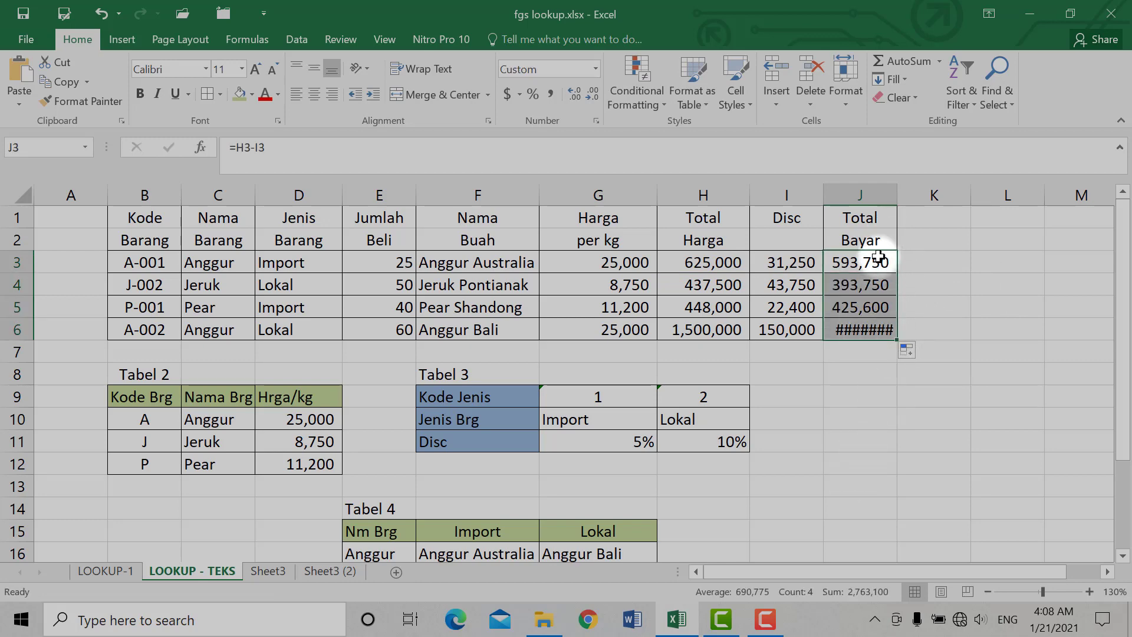
{"action": "left_click_drag", "start_coordinate": [897, 195], "coordinate": [915, 194]}
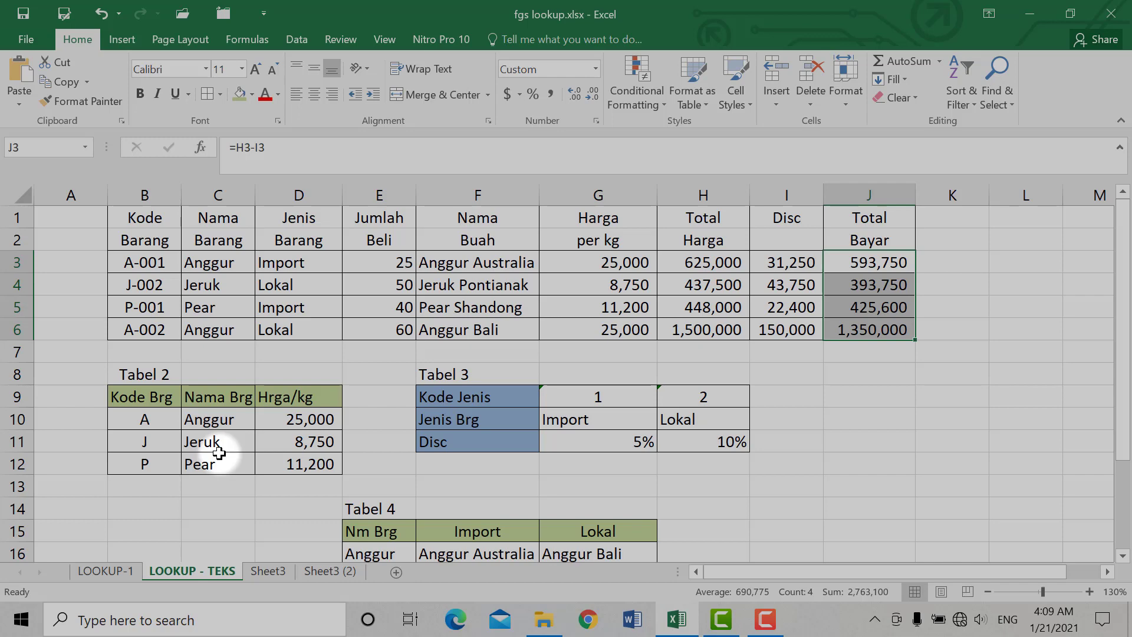
{"action": "left_click", "coordinate": [768, 392]}
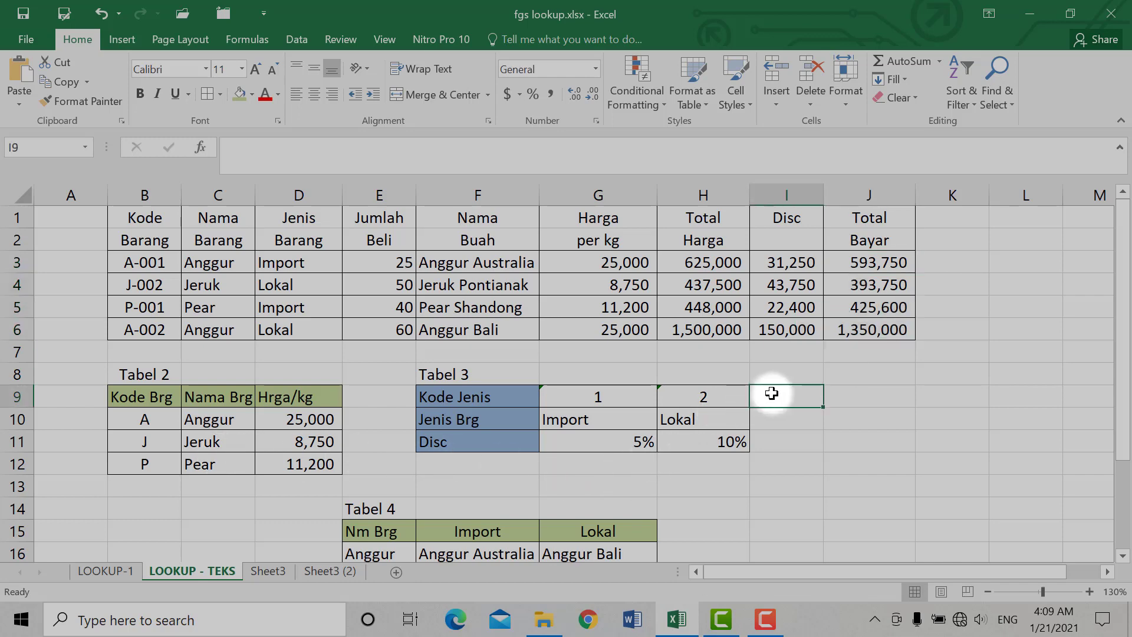
{"action": "left_click", "coordinate": [631, 267]}
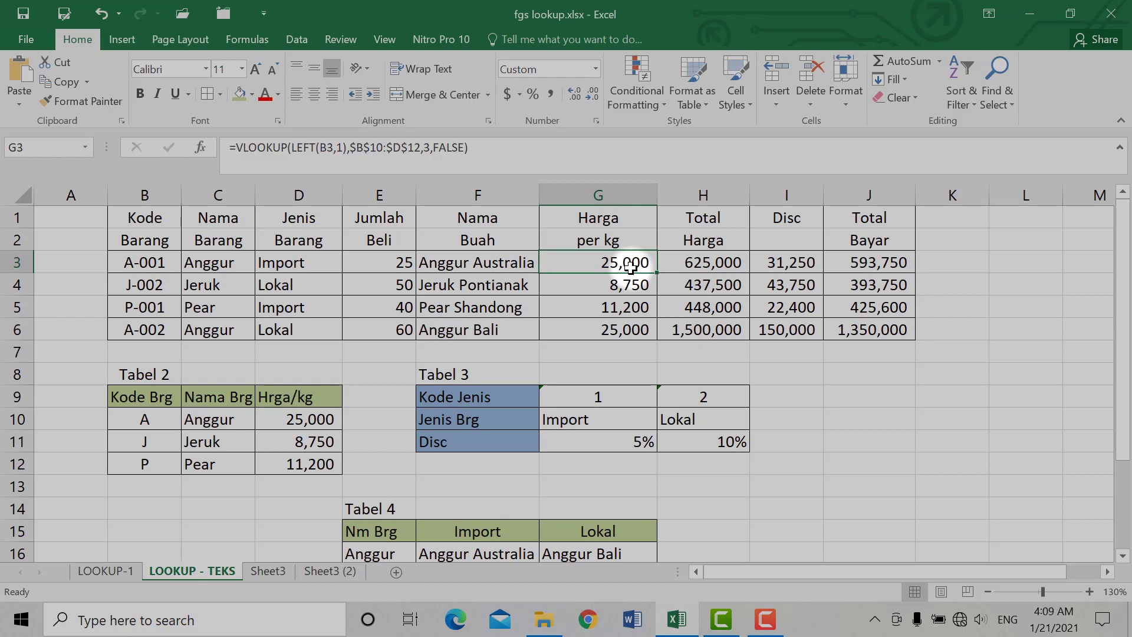
{"action": "left_click", "coordinate": [809, 398]}
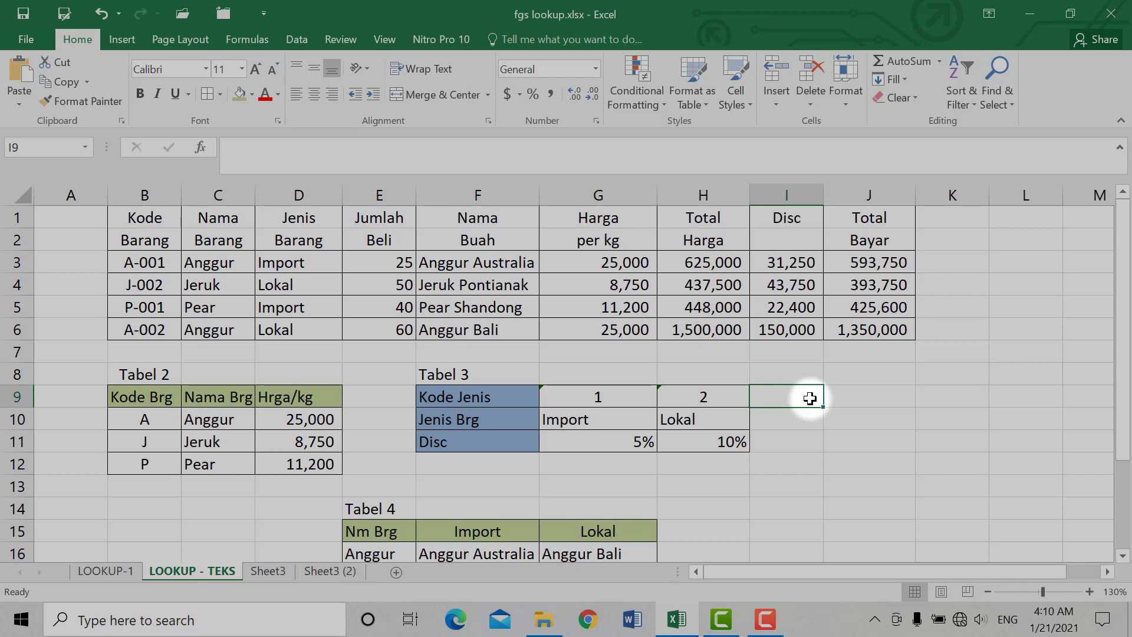
{"action": "left_click", "coordinate": [879, 393]}
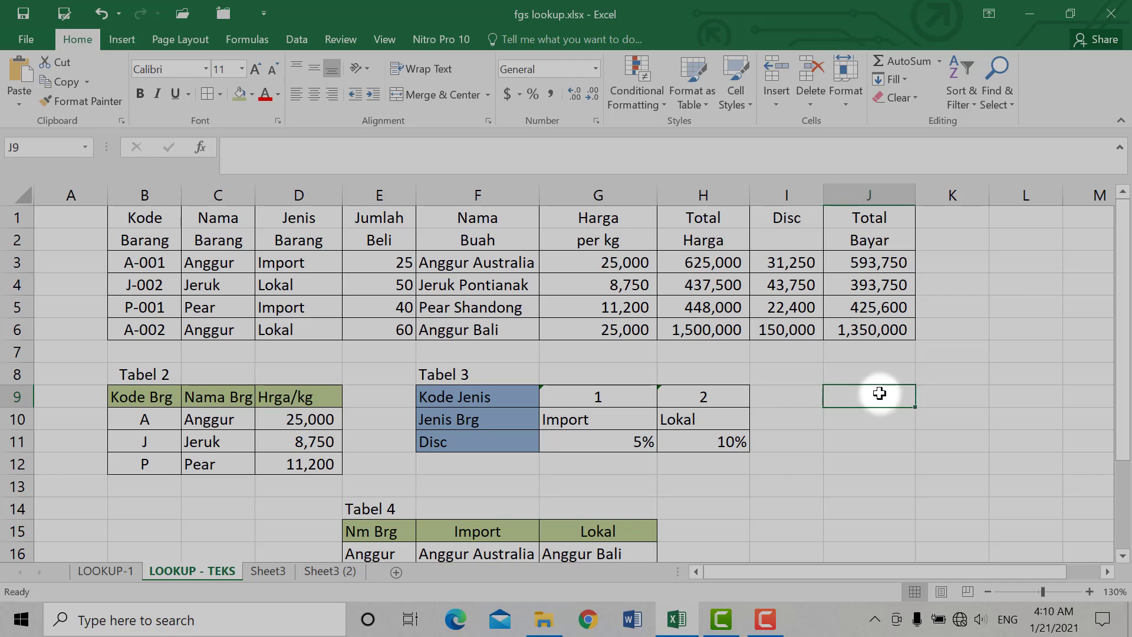